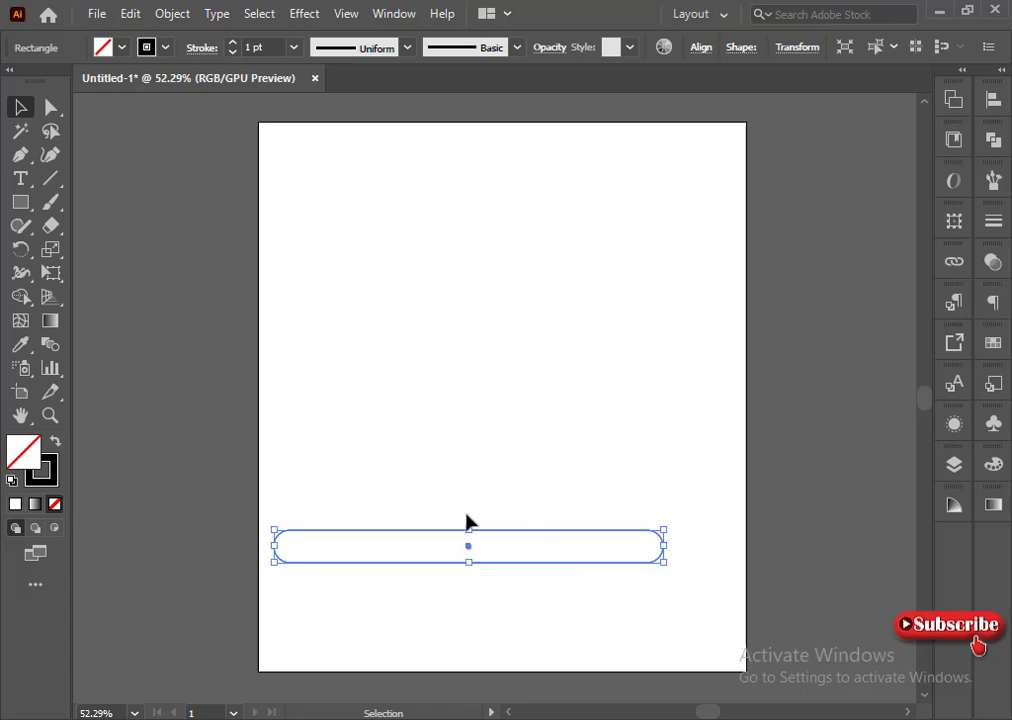
# Move the rounded bar down and centre it horizontally near the artboard's lower edge.
pyautogui.moveTo(472, 563); pyautogui.dragTo(521, 452)
pyautogui.hotkey('ctrl', 'z')
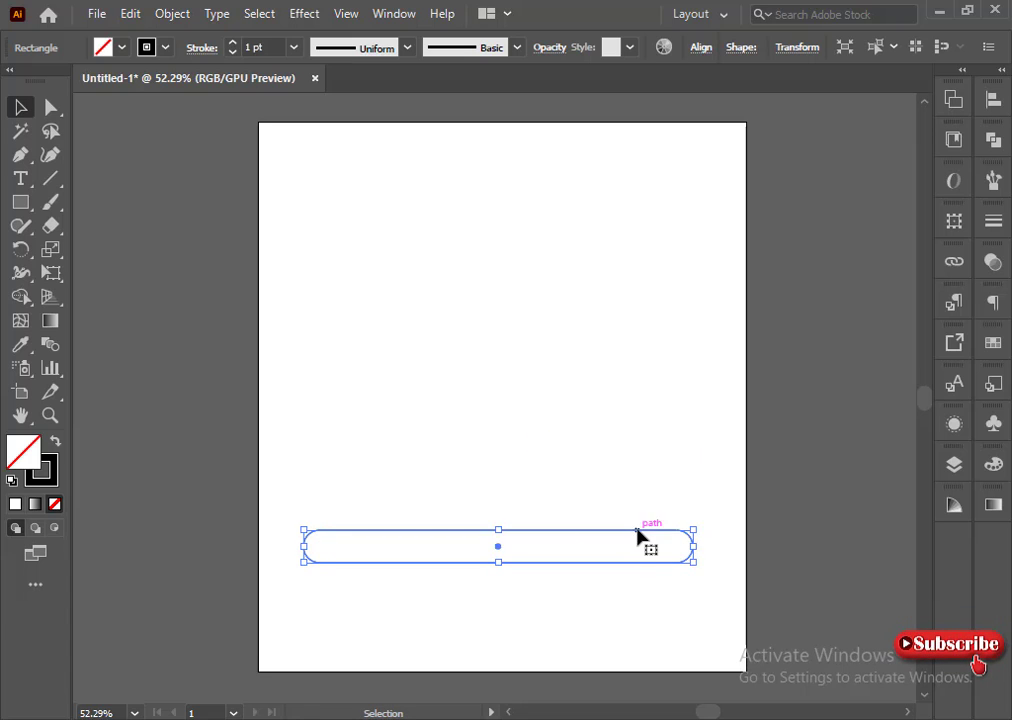
pyautogui.moveTo(697, 528)
pyautogui.mouseDown()
pyautogui.moveTo(693, 544)
pyautogui.moveTo(697, 530)
pyautogui.mouseUp()
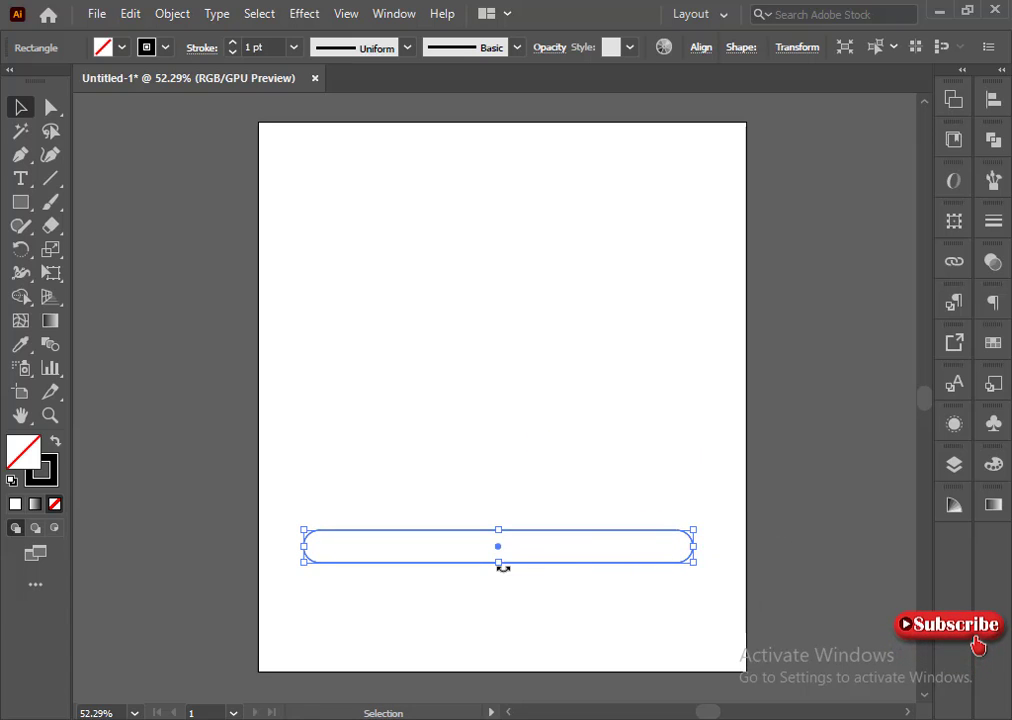
pyautogui.moveTo(499, 563)
pyautogui.mouseDown()
pyautogui.moveTo(497, 497)
pyautogui.moveTo(507, 577)
pyautogui.mouseUp()
pyautogui.click(504, 515)
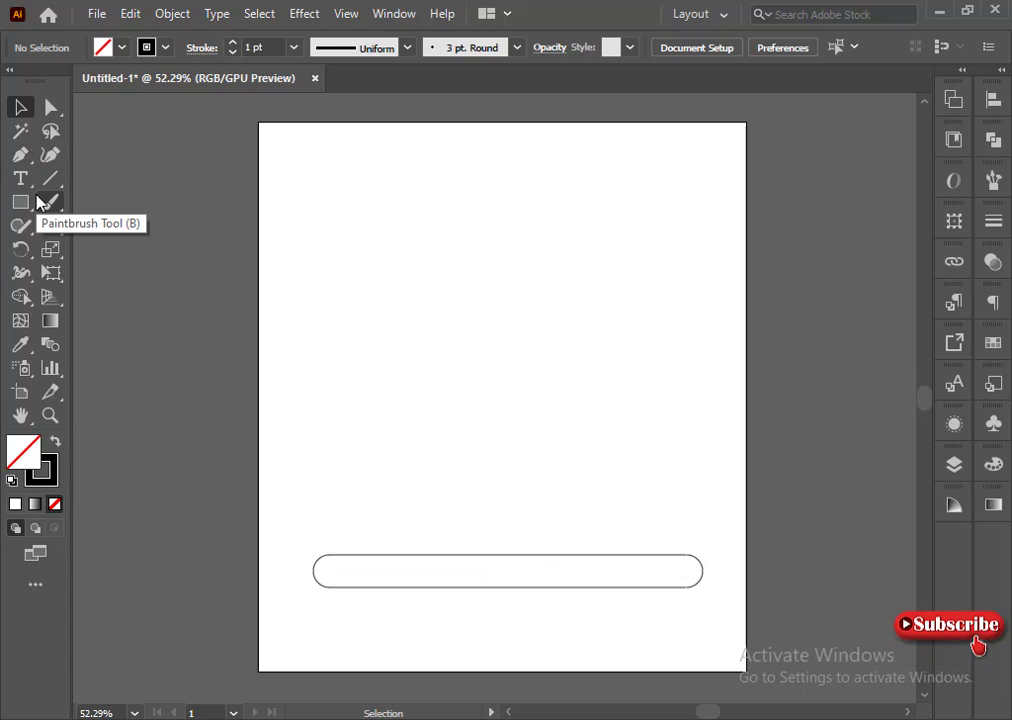
# Draw a tall rectangle standing on the left part of the rounded bar and enlarge it upward and to the right.
pyautogui.click(20, 202)
pyautogui.moveTo(344, 336); pyautogui.dragTo(448, 554)
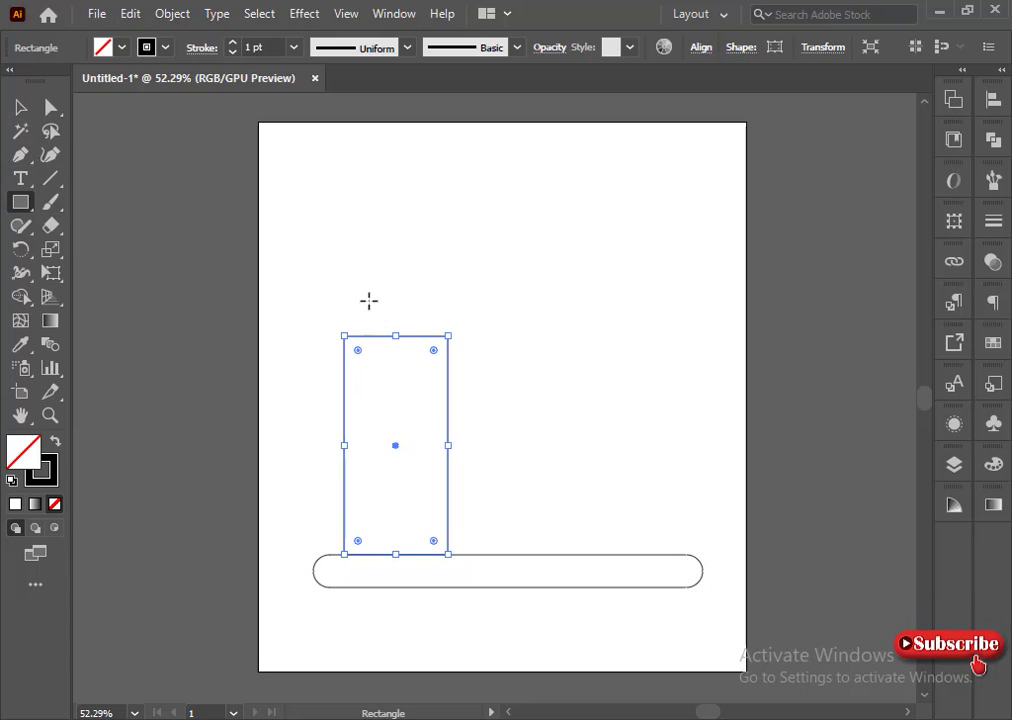
pyautogui.moveTo(448, 336); pyautogui.dragTo(462, 288)
pyautogui.press('v')
pyautogui.click(303, 293)
# Draw a closed, upward-tapering four-sided roof on the tall rectangle with the Pen tool and adjust its upper-right corner.
pyautogui.click(22, 157)
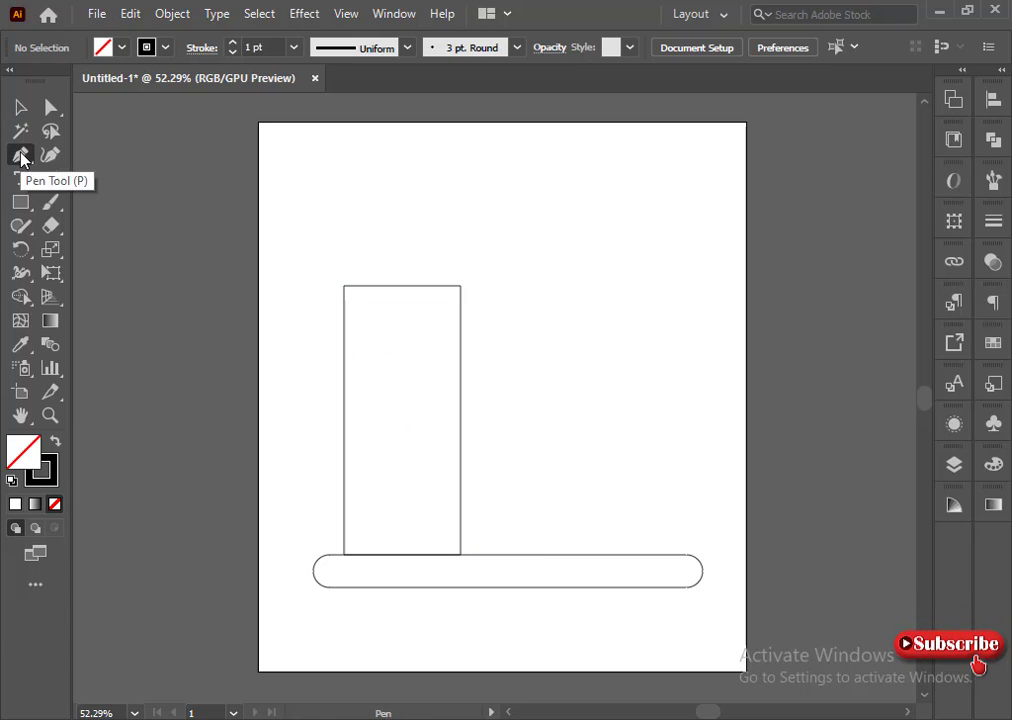
pyautogui.click(345, 287)
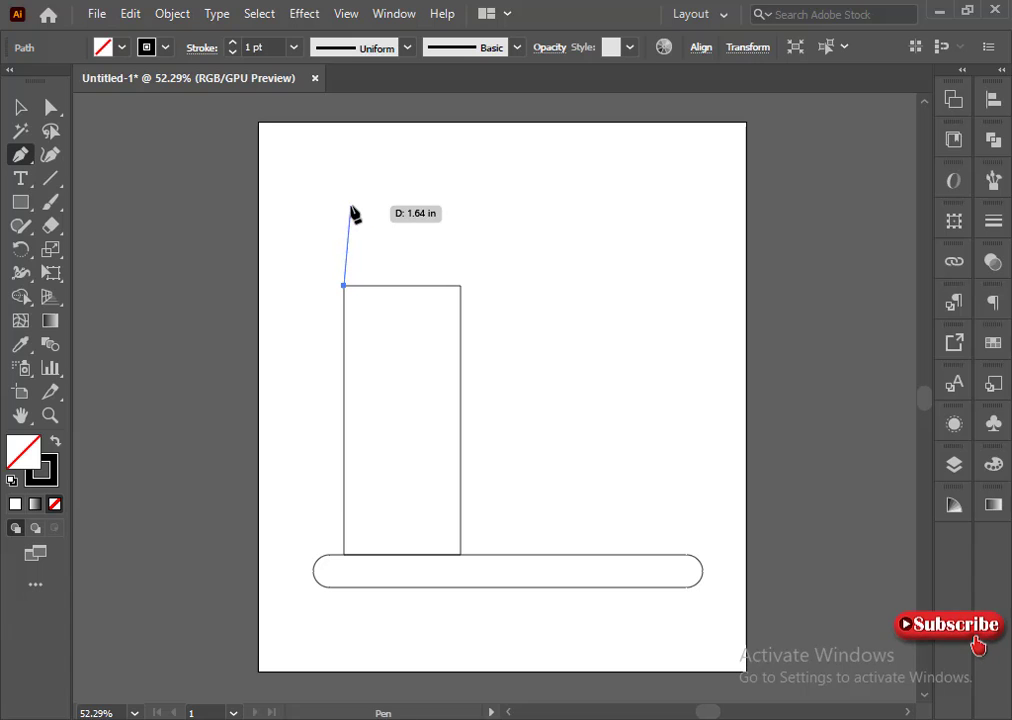
pyautogui.click(348, 187)
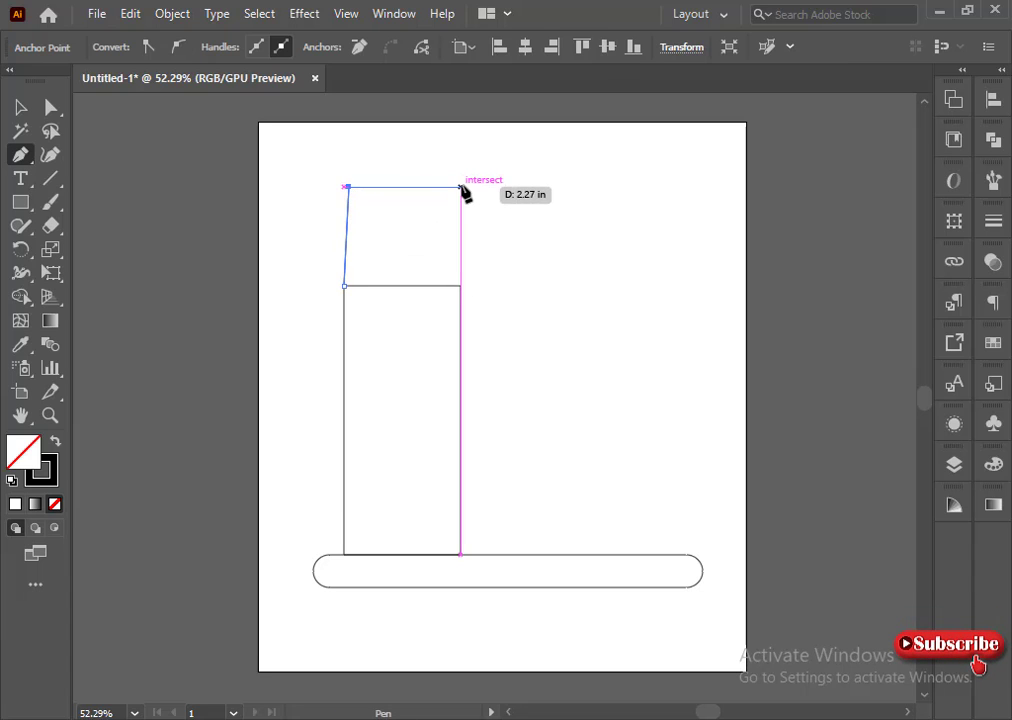
pyautogui.click(453, 187)
pyautogui.click(461, 286)
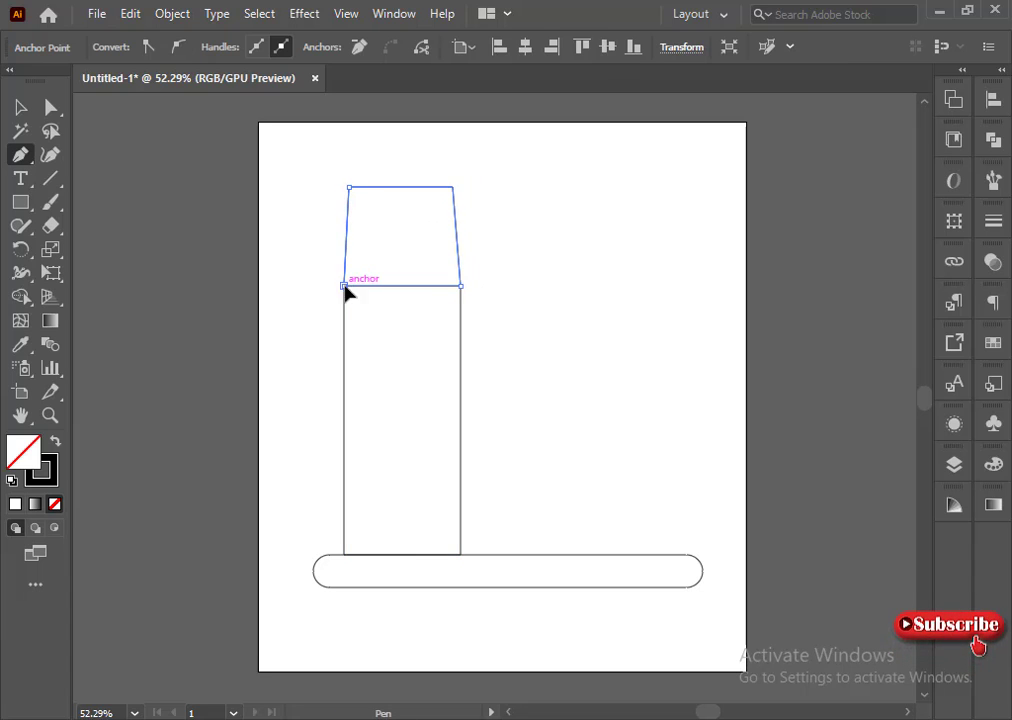
pyautogui.click(345, 287)
pyautogui.press('a')
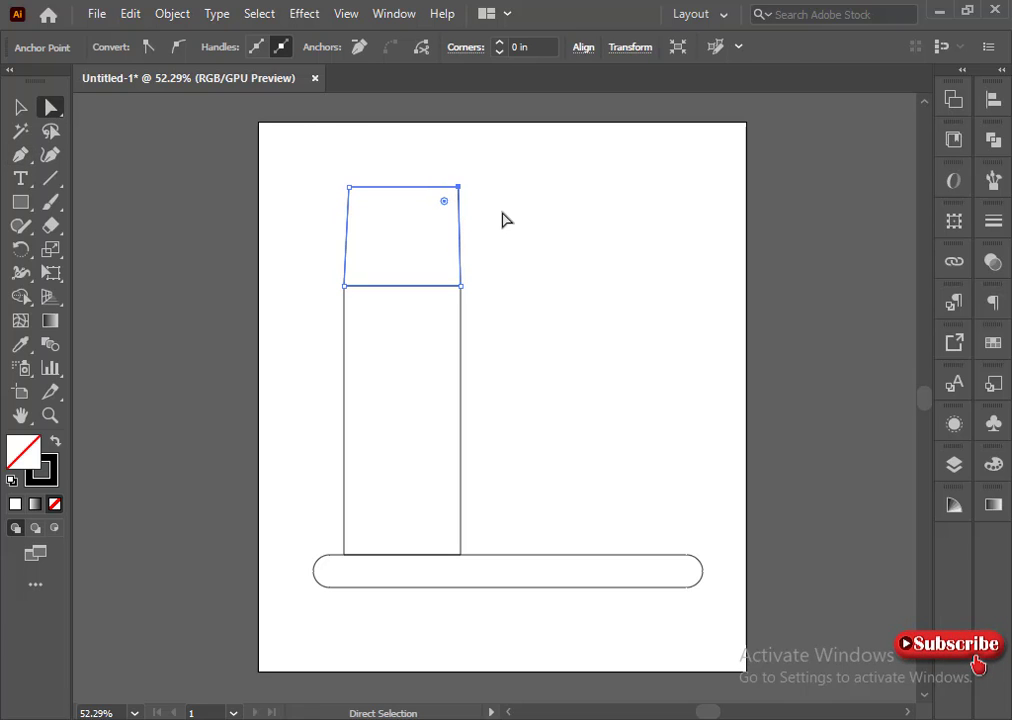
pyautogui.click(289, 296)
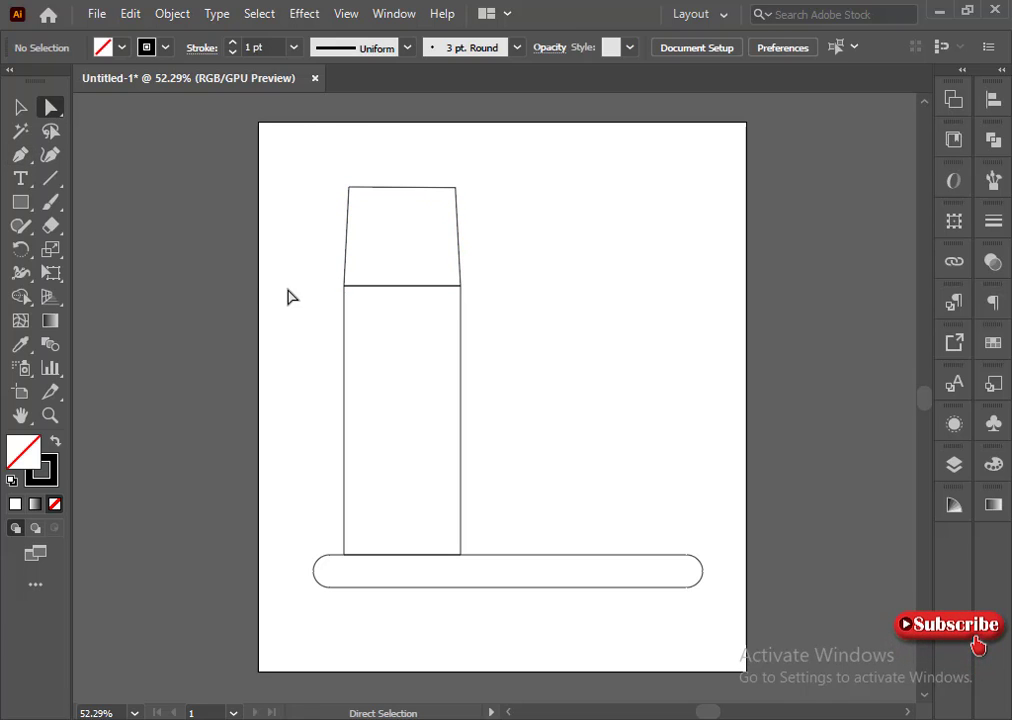
# Select the left building's body and roof together, widen them slightly to the right and reduce their height.
pyautogui.moveTo(354, 287); pyautogui.dragTo(354, 287)
pyautogui.press('v')
pyautogui.click(460, 400)
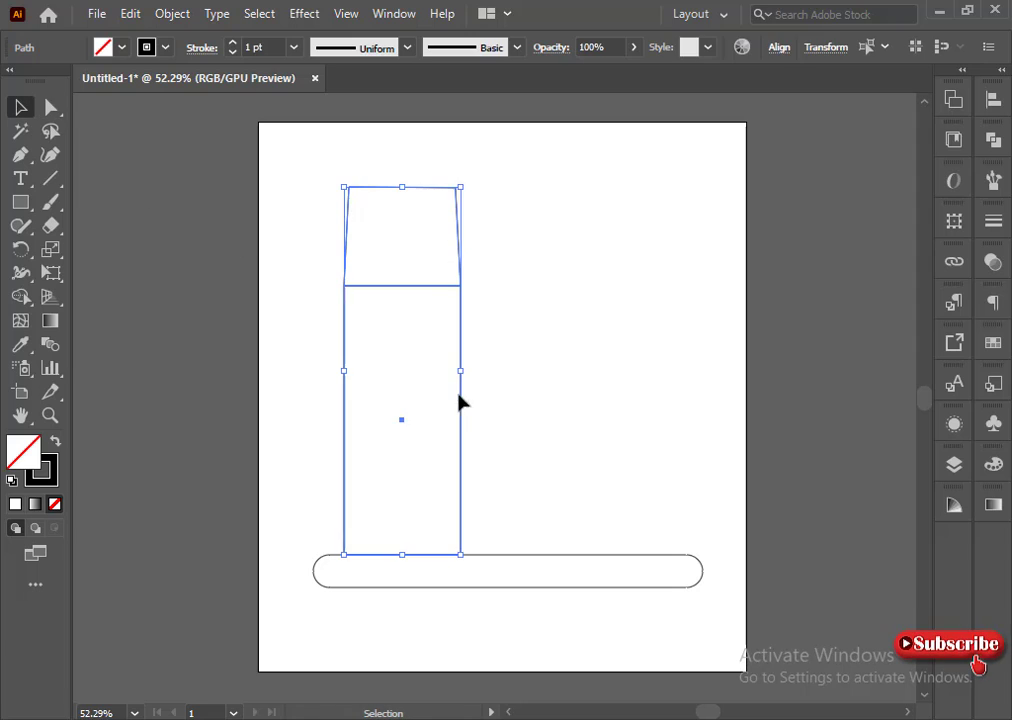
pyautogui.moveTo(461, 372); pyautogui.dragTo(472, 389)
pyautogui.moveTo(408, 187); pyautogui.dragTo(408, 217)
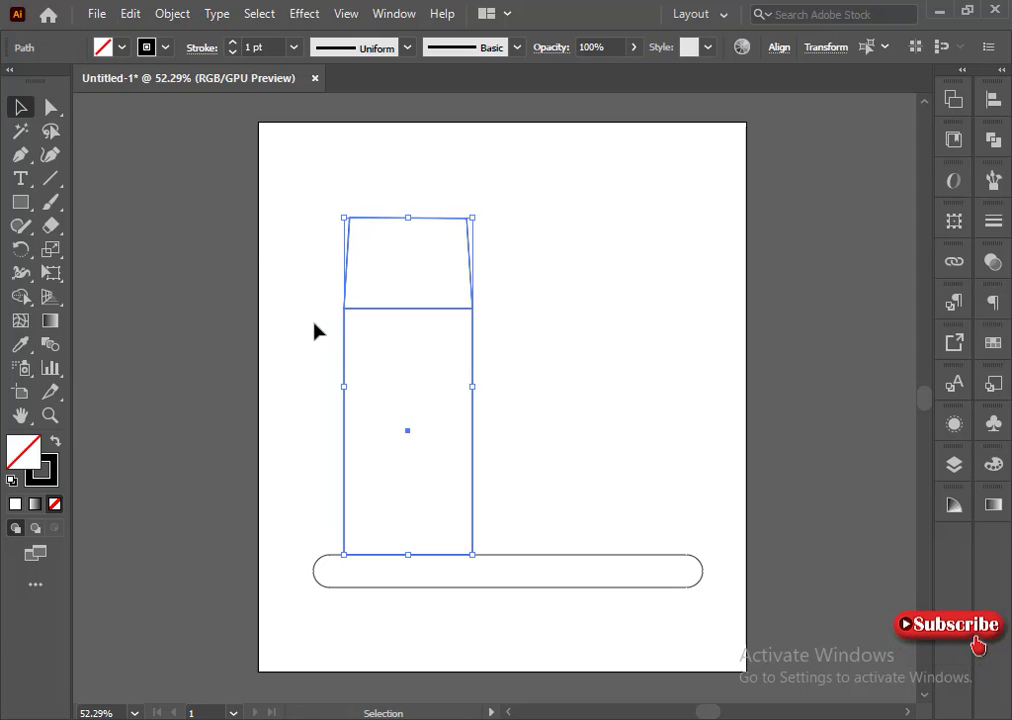
pyautogui.click(312, 340)
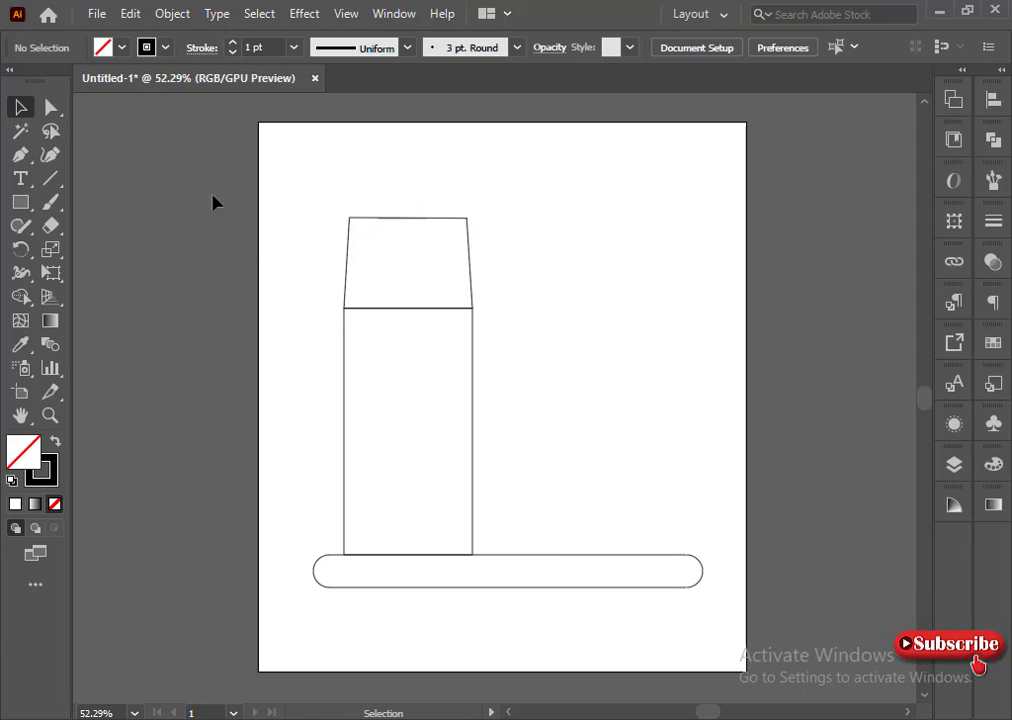
# Draw a second rectangle standing on the bar beside the left building and make it shorter than that building's body.
pyautogui.click(20, 201)
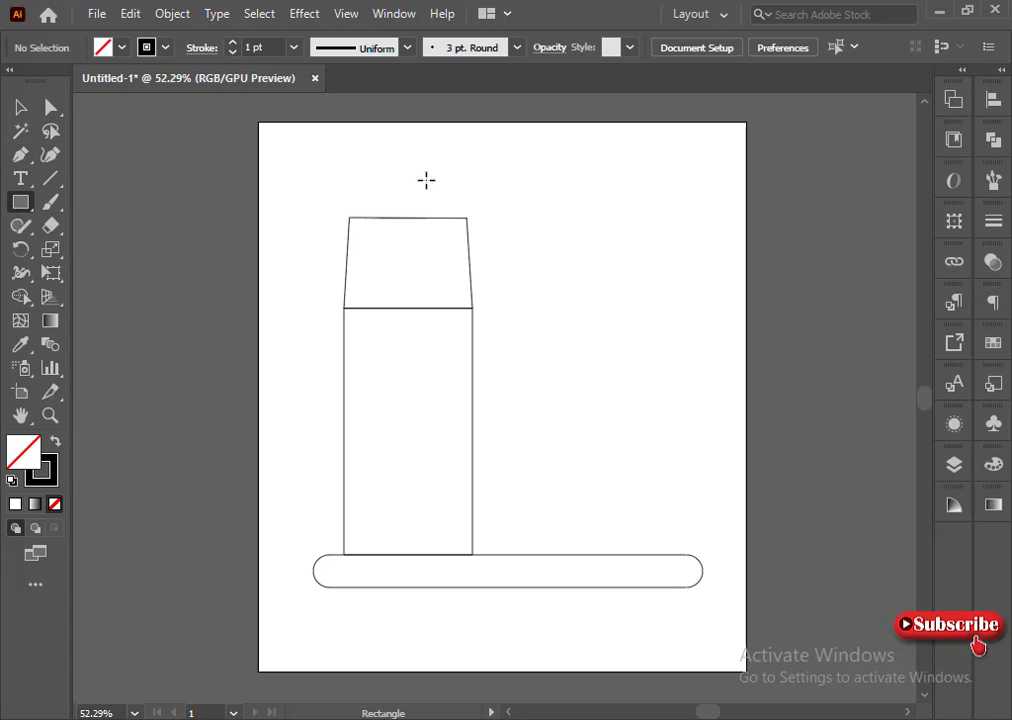
pyautogui.moveTo(494, 308)
pyautogui.mouseDown()
pyautogui.moveTo(601, 436)
pyautogui.moveTo(601, 511)
pyautogui.moveTo(615, 554)
pyautogui.mouseUp()
pyautogui.click(20, 107)
pyautogui.moveTo(494, 308); pyautogui.dragTo(517, 321)
pyautogui.click(313, 287)
# With the Pen tool, draw ascending stair steps from the second rectangle's upper-left corner to a narrow flat peak.
pyautogui.click(20, 154)
pyautogui.click(494, 314)
pyautogui.keyDown('shift'); pyautogui.click(517, 321); pyautogui.keyUp('shift')
pyautogui.click(517, 287)
pyautogui.click(535, 286)
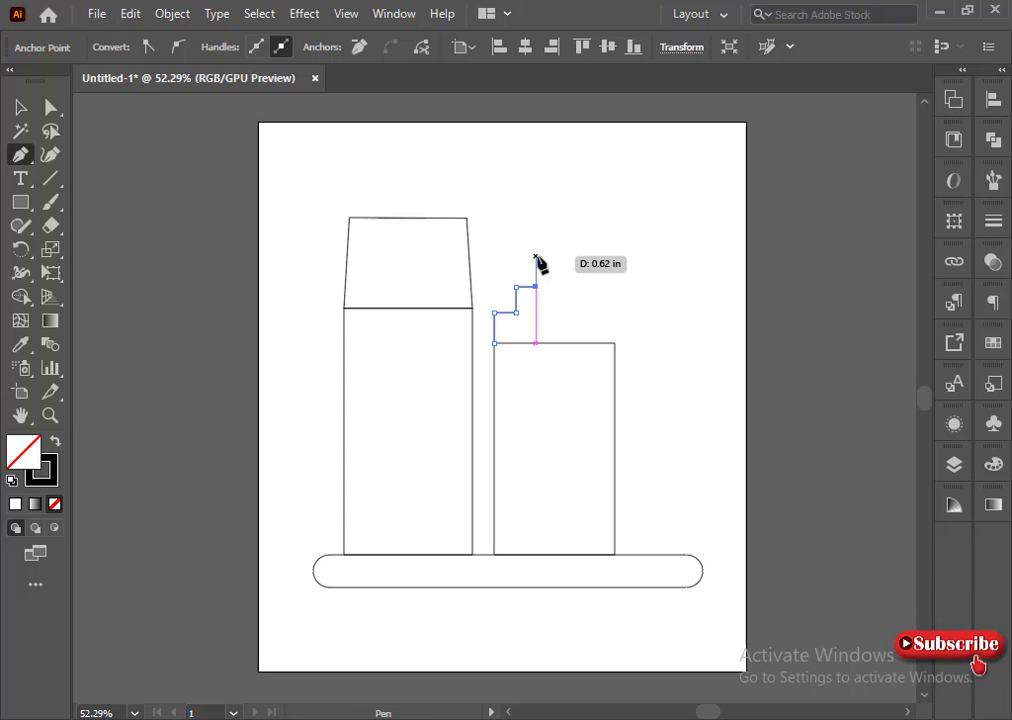
pyautogui.keyDown('shift'); pyautogui.click(535, 258); pyautogui.keyUp('shift')
pyautogui.keyDown('shift'); pyautogui.click(555, 257); pyautogui.keyUp('shift')
pyautogui.keyDown('shift'); pyautogui.click(555, 225); pyautogui.keyUp('shift')
pyautogui.keyDown('shift'); pyautogui.click(577, 224); pyautogui.keyUp('shift')
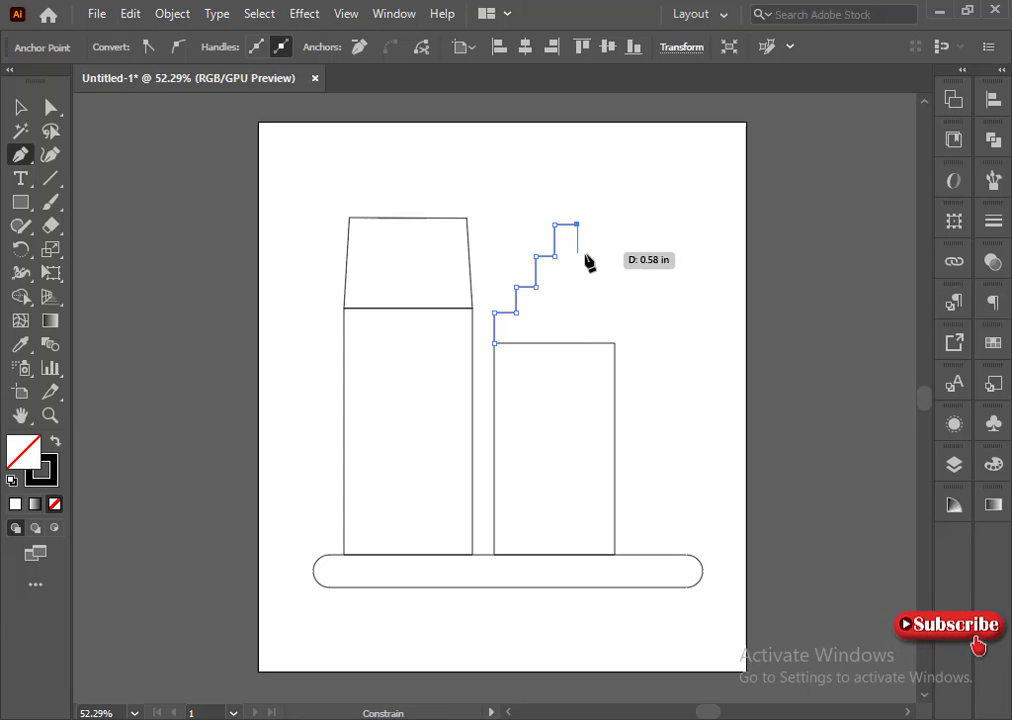
# Continue the path with matching descending steps on the right and close it along the second rectangle's upper edge.
pyautogui.keyDown('shift'); pyautogui.click(577, 257); pyautogui.keyUp('shift')
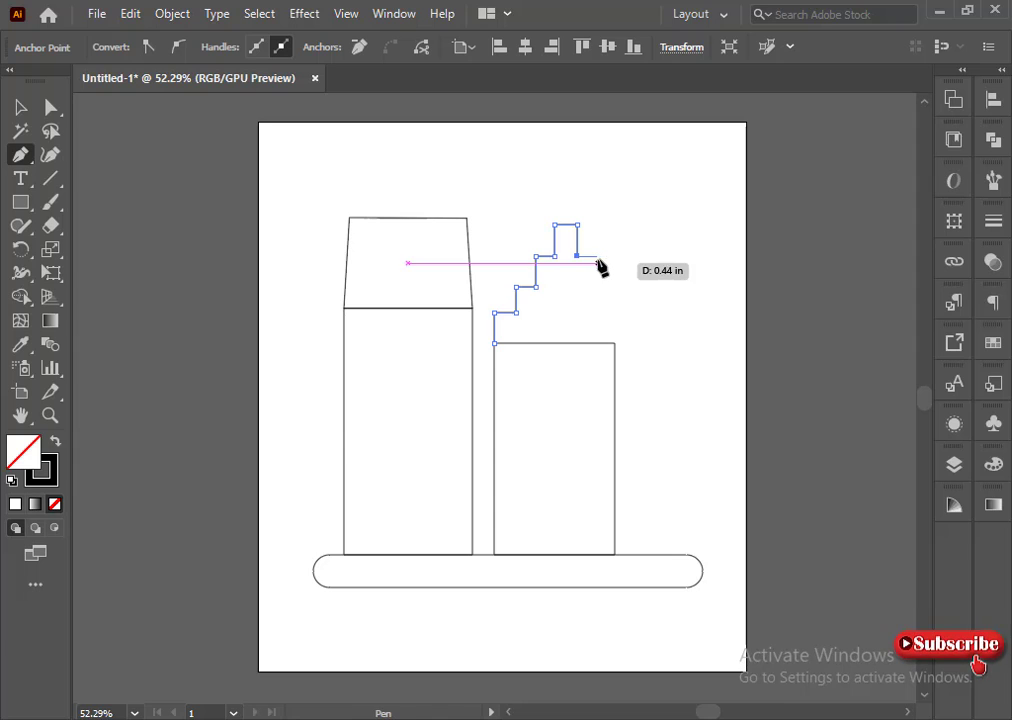
pyautogui.keyDown('shift'); pyautogui.click(600, 256); pyautogui.keyUp('shift')
pyautogui.keyDown('shift'); pyautogui.click(600, 288); pyautogui.keyUp('shift')
pyautogui.keyDown('shift'); pyautogui.click(613, 288); pyautogui.keyUp('shift')
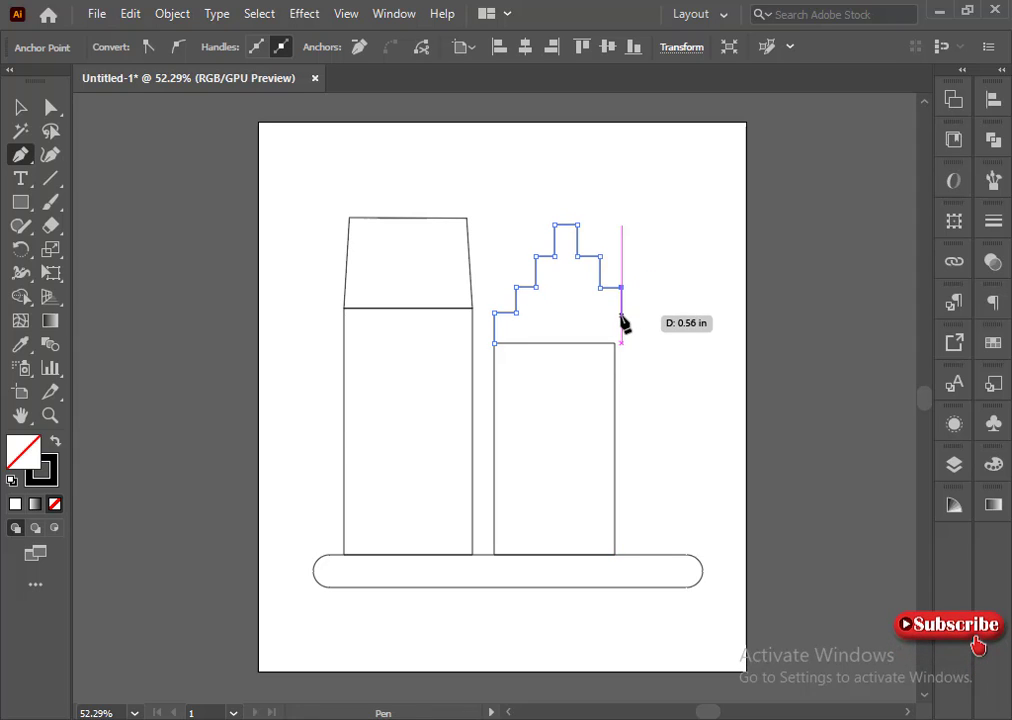
pyautogui.keyDown('shift'); pyautogui.click(622, 317); pyautogui.keyUp('shift')
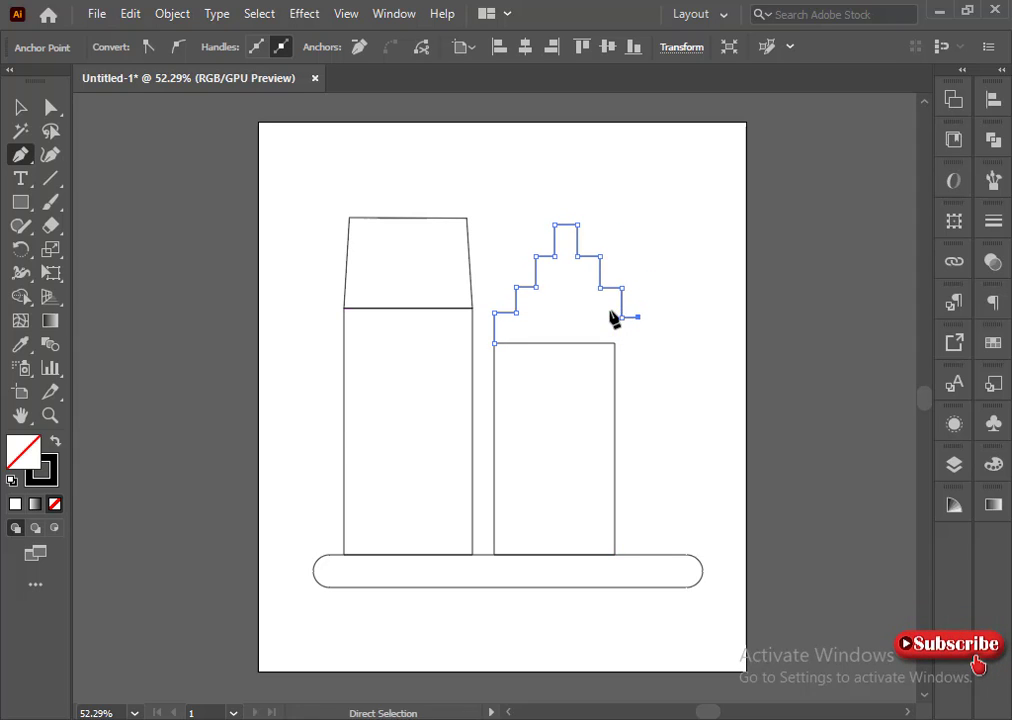
pyautogui.press('Escape')
pyautogui.click(621, 318)
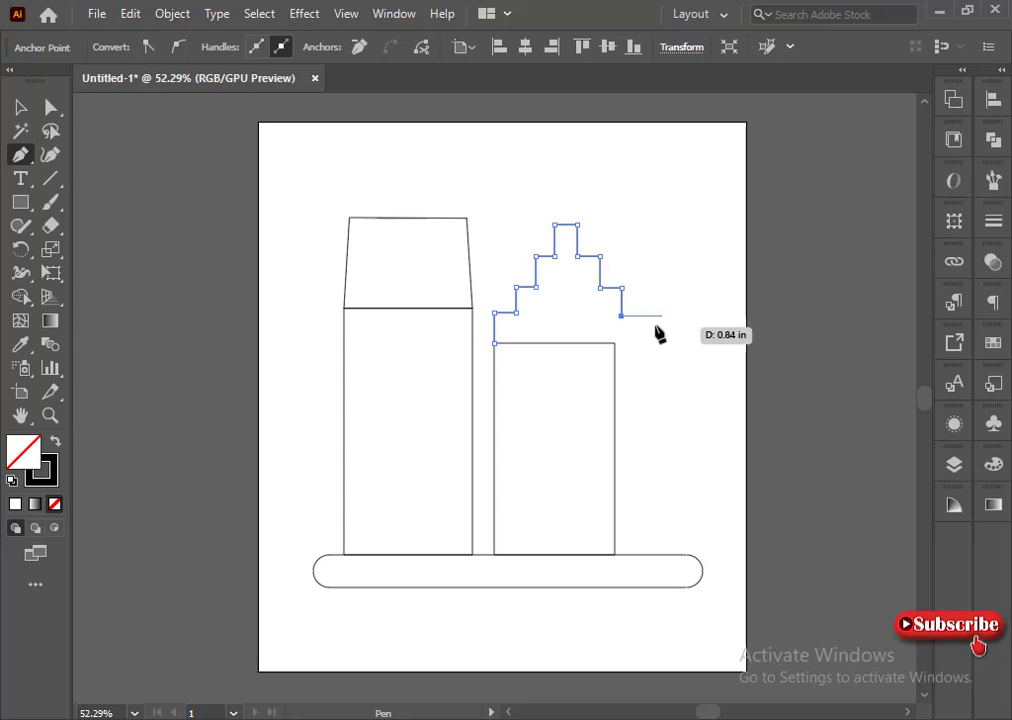
pyautogui.keyDown('shift'); pyautogui.click(643, 317); pyautogui.keyUp('shift')
pyautogui.keyDown('shift'); pyautogui.click(643, 343); pyautogui.keyUp('shift')
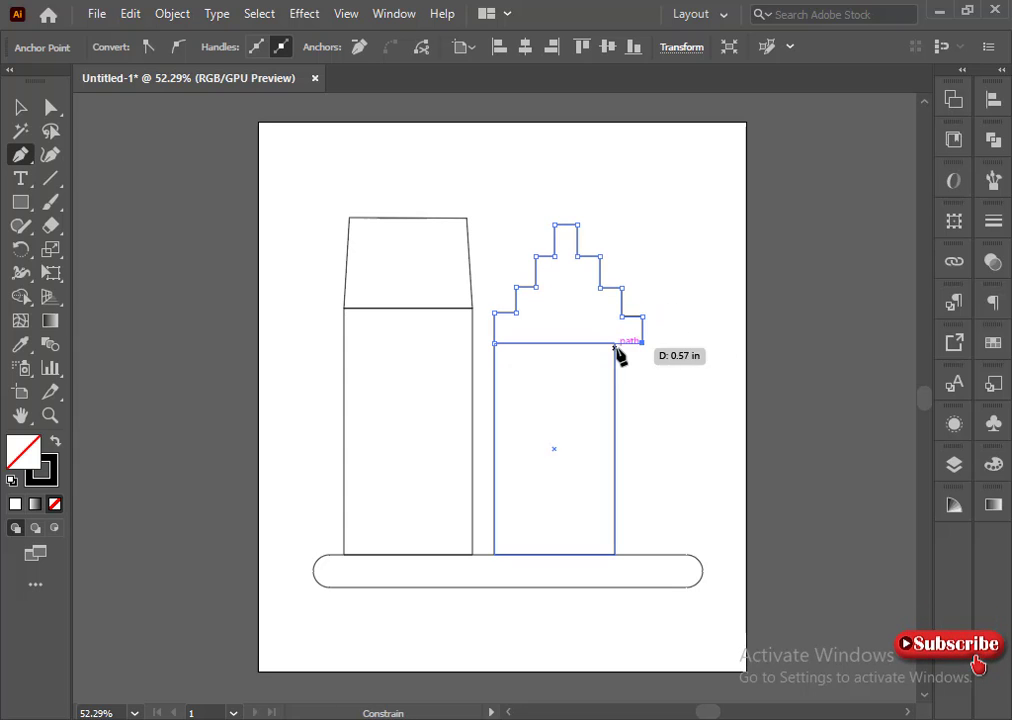
pyautogui.keyDown('shift'); pyautogui.click(493, 343); pyautogui.keyUp('shift')
pyautogui.click(50, 107)
pyautogui.click(20, 107)
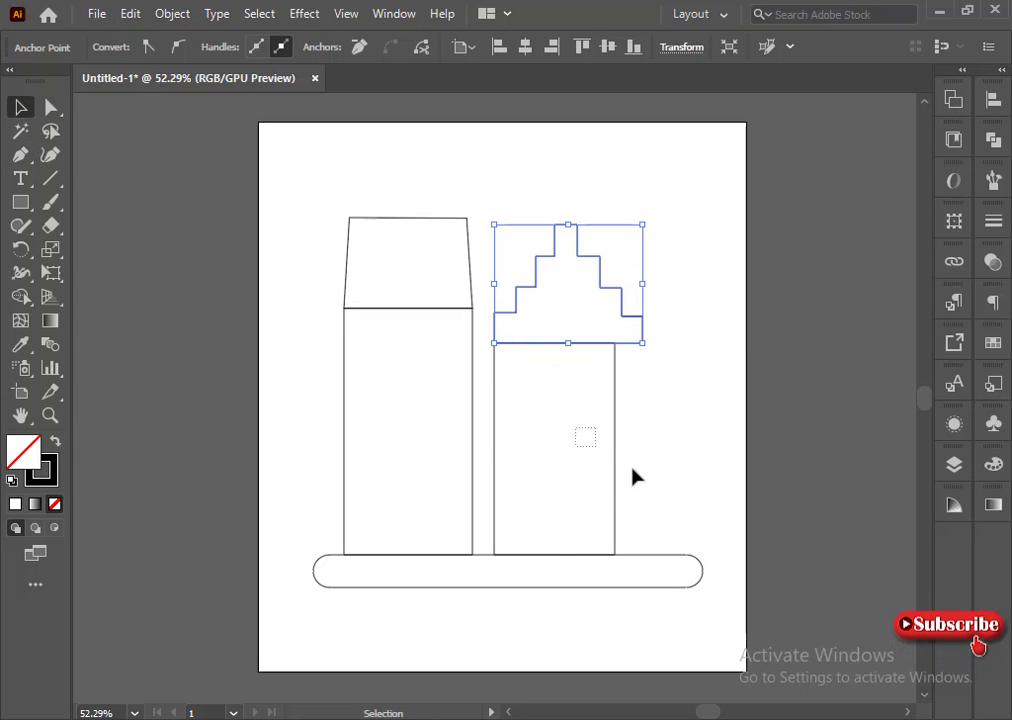
# Match the second rectangle's width to the stepped roof, narrowing them slightly, and reduce the combined building's height.
pyautogui.click(614, 447)
pyautogui.moveTo(614, 447); pyautogui.dragTo(662, 436)
pyautogui.click(600, 400)
pyautogui.moveTo(646, 350); pyautogui.dragTo(605, 389)
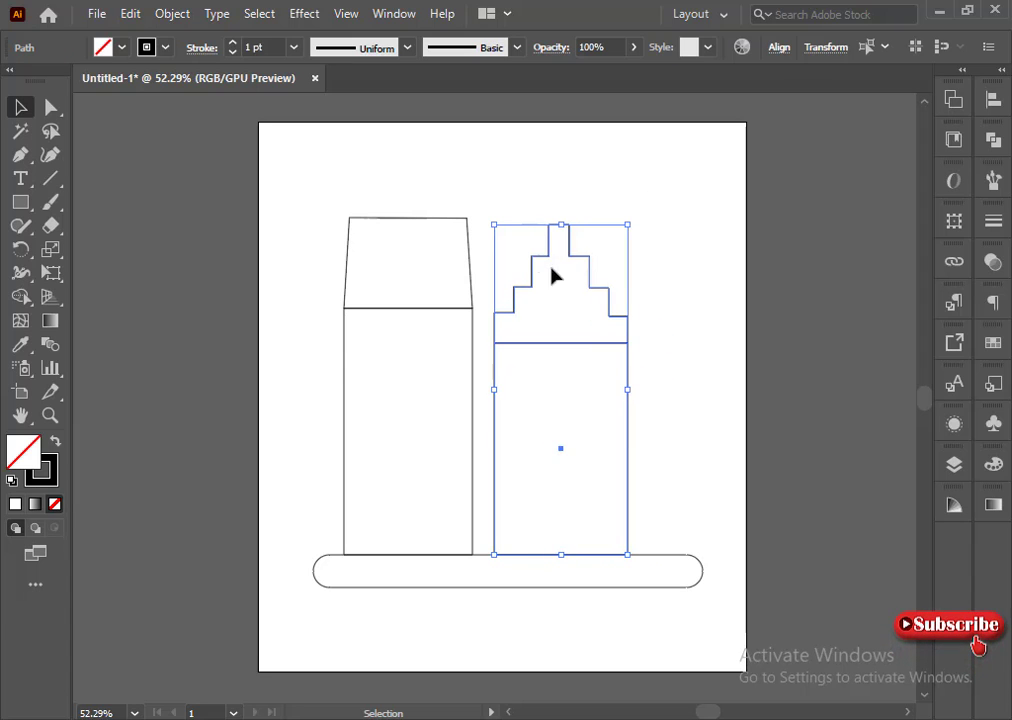
pyautogui.moveTo(492, 224); pyautogui.dragTo(494, 252)
pyautogui.click(512, 204)
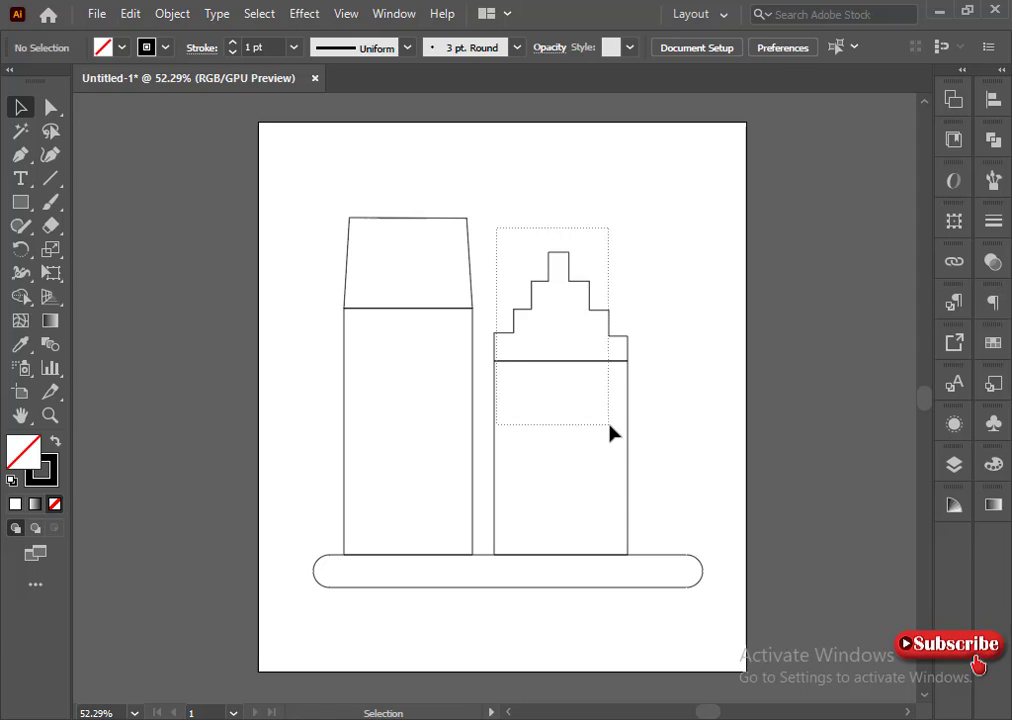
pyautogui.click(612, 432)
pyautogui.click(515, 205)
# Duplicate the left building's body and tapered roof to the right of the stepped building, standing level with it.
pyautogui.moveTo(355, 234); pyautogui.dragTo(418, 401)
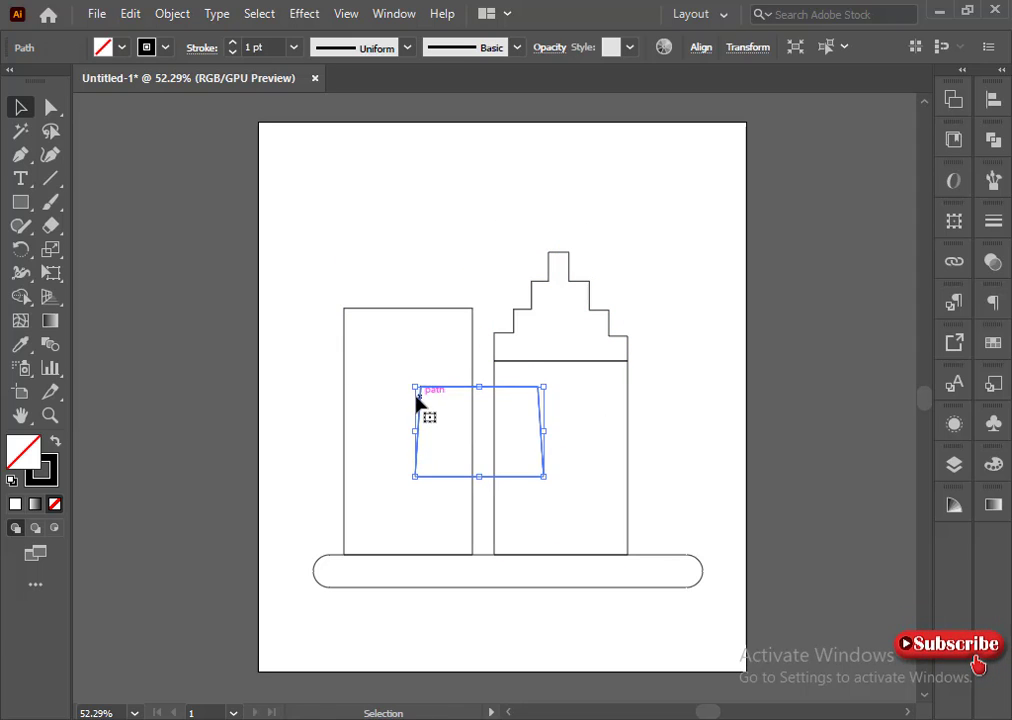
pyautogui.hotkey('ctrl', 'z')
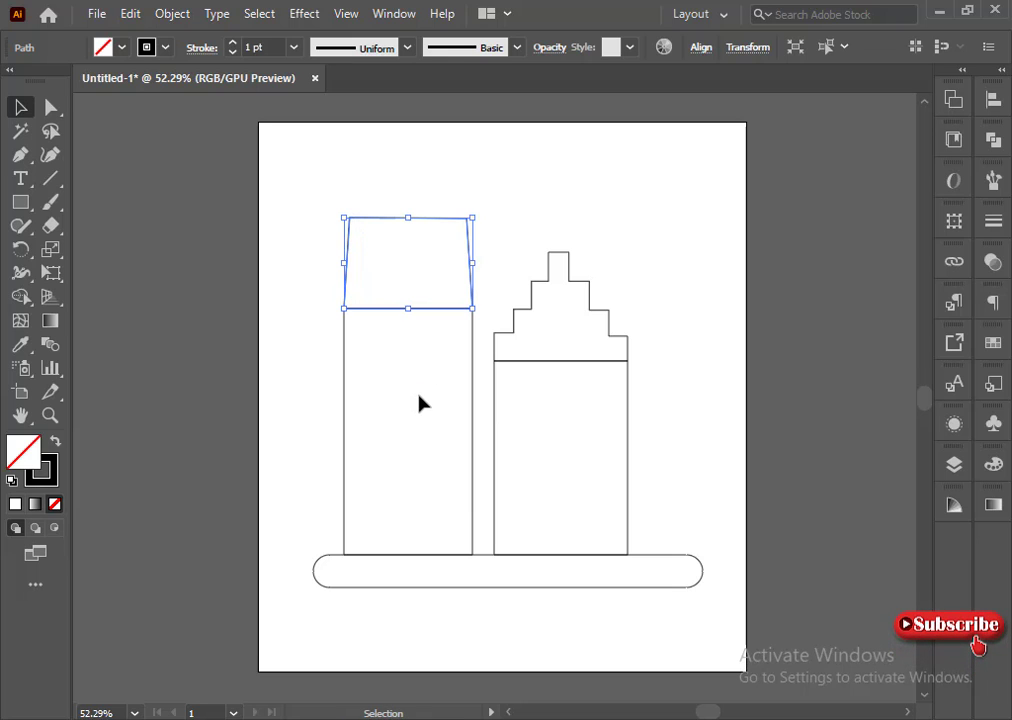
pyautogui.keyDown('shift'); pyautogui.click(391, 332); pyautogui.keyUp('shift')
pyautogui.moveTo(391, 320); pyautogui.dragTo(685, 316)
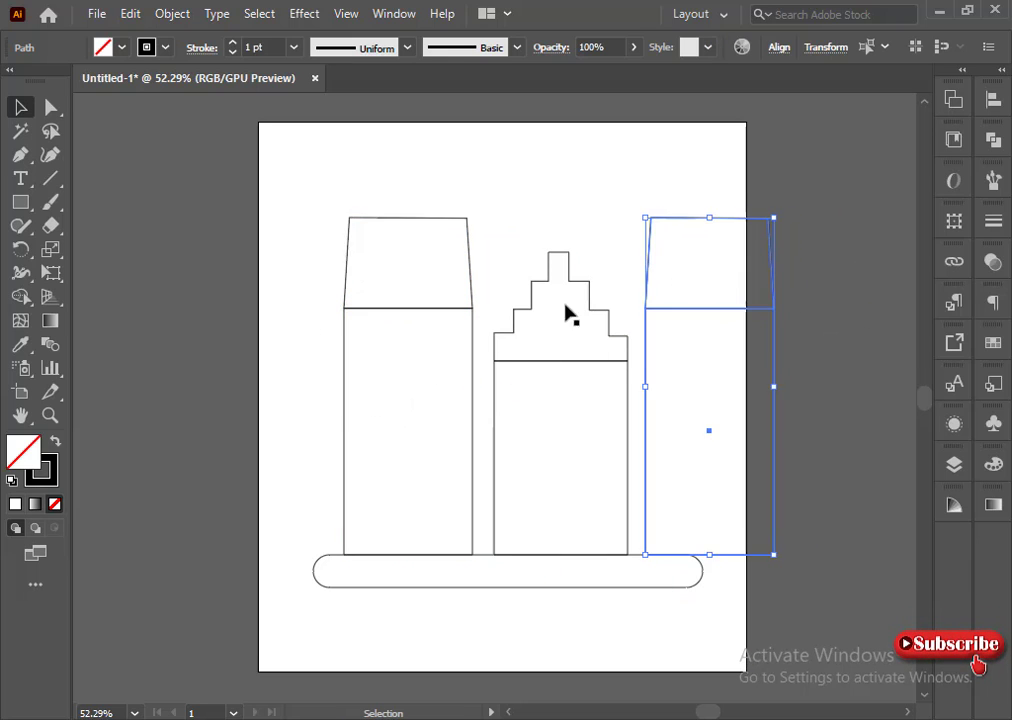
pyautogui.click(338, 230)
# Draw a small upright window rectangle in the upper-left corner of the left building's body.
pyautogui.click(20, 202)
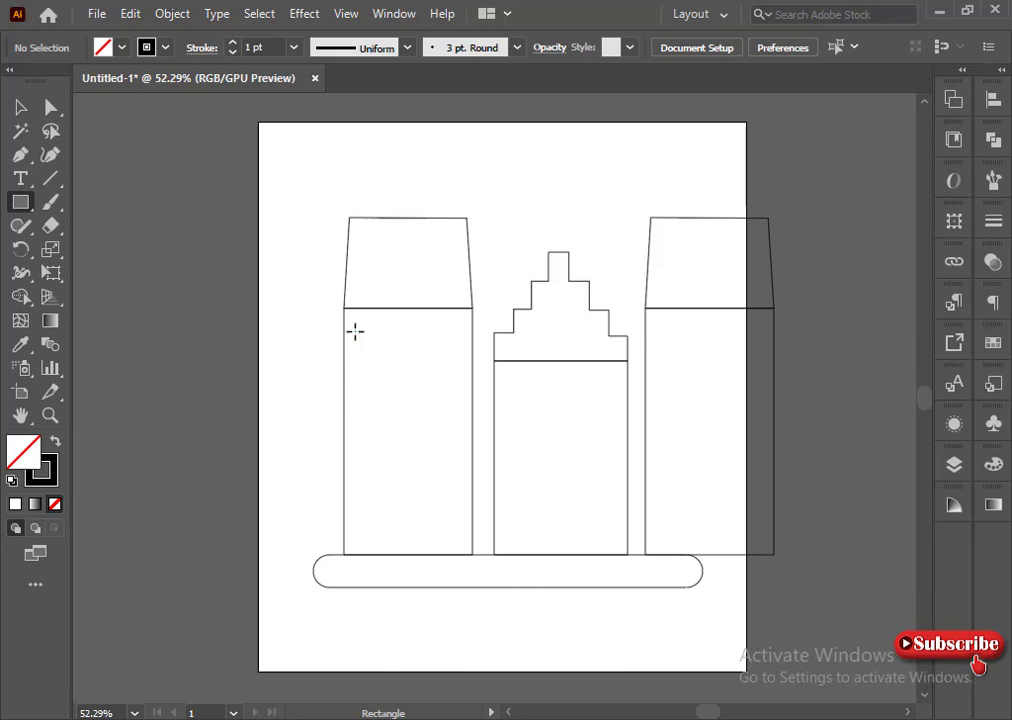
pyautogui.moveTo(351, 330); pyautogui.dragTo(365, 352)
pyautogui.press('v')
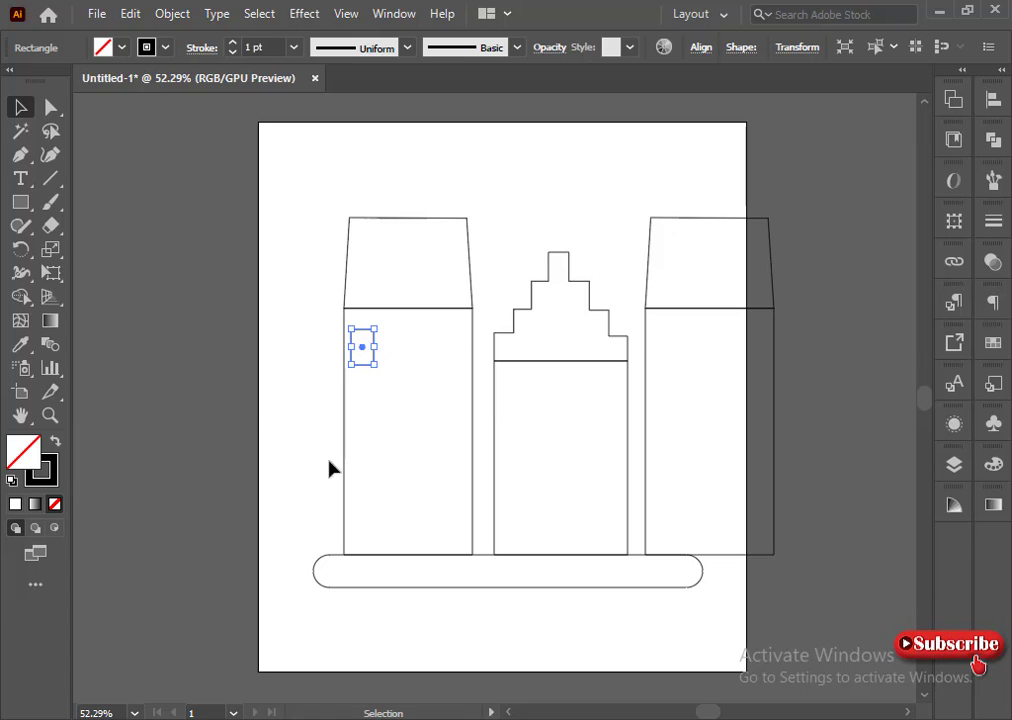
pyautogui.click(306, 333)
# Divide the small window into four panes with a vertical and a horizontal centre line using the Pen tool.
pyautogui.press('p')
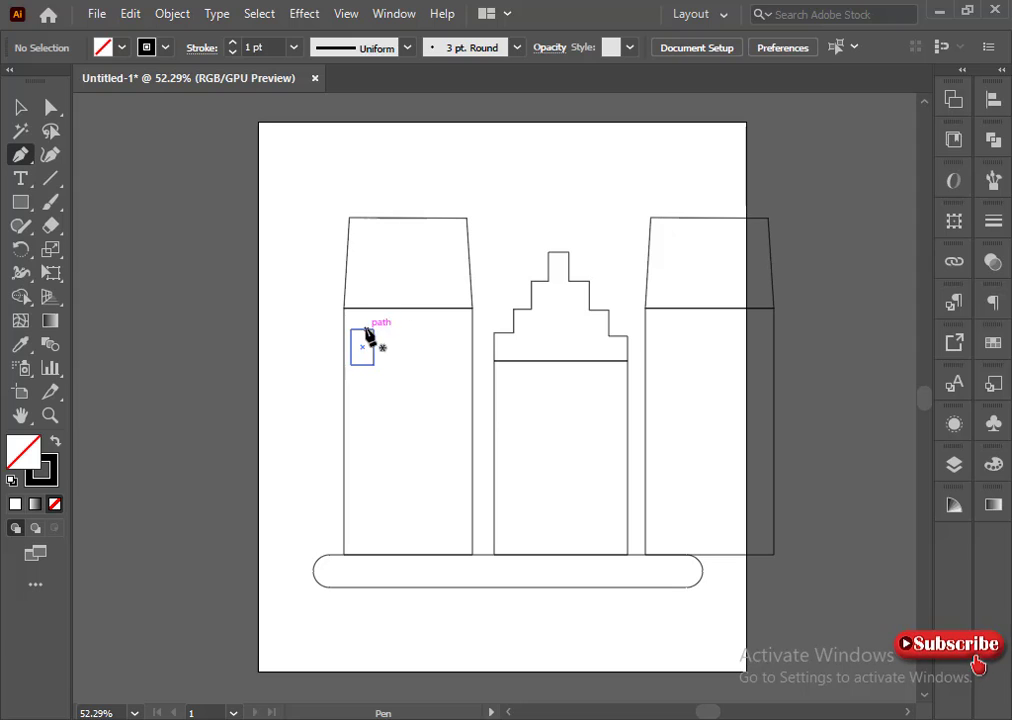
pyautogui.click(365, 330)
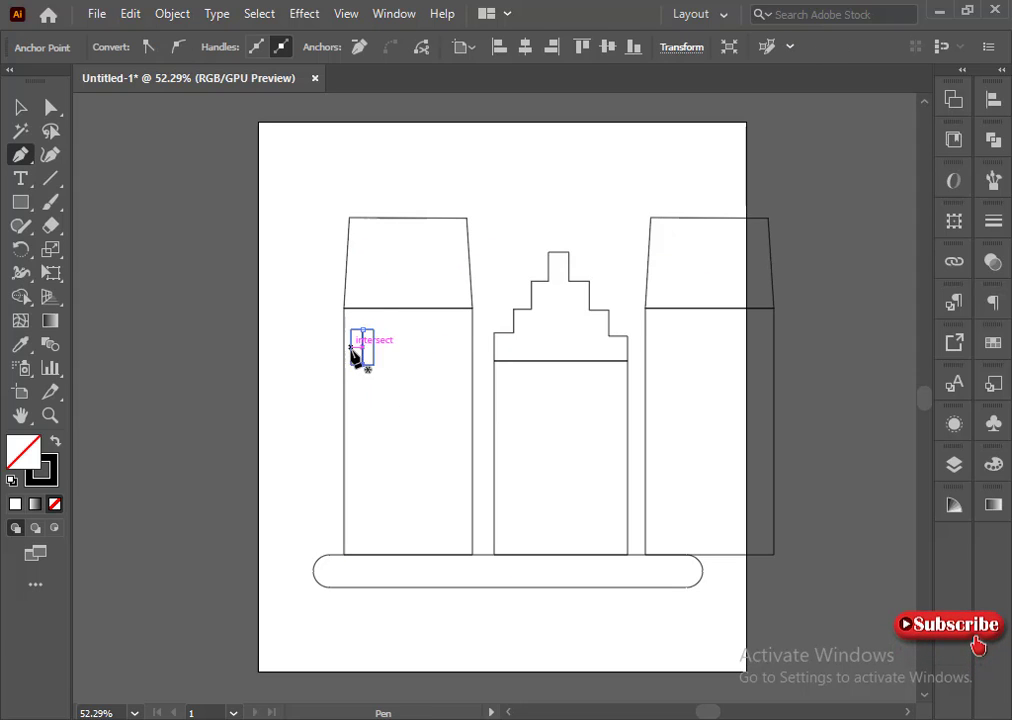
pyautogui.click(362, 365)
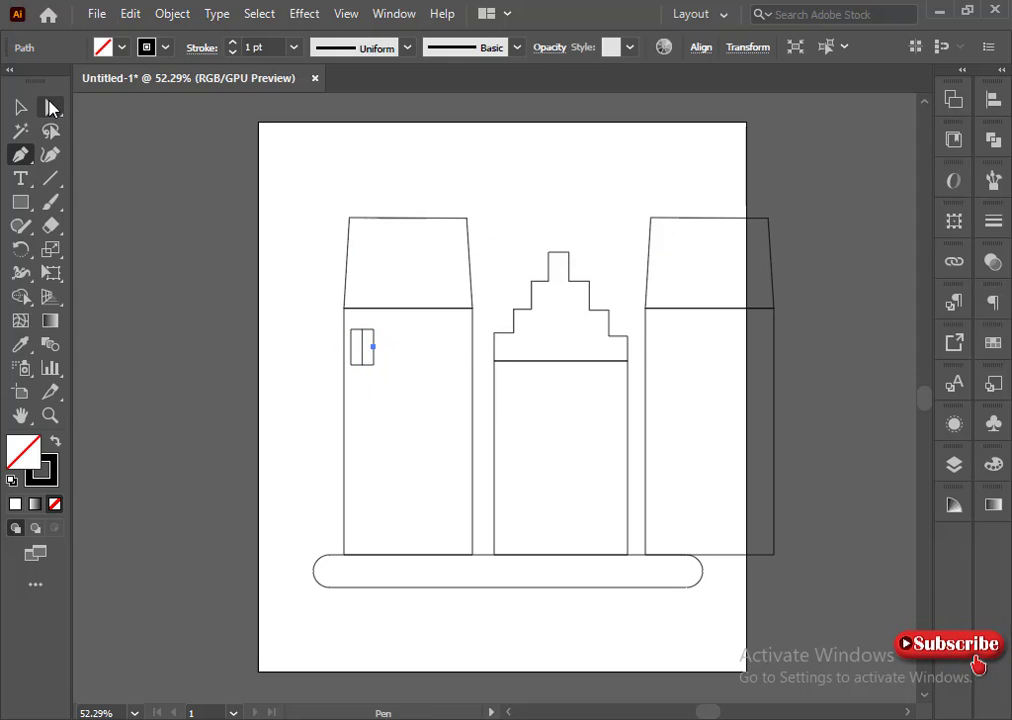
pyautogui.hotkey('ctrl', 'shift', 'a')
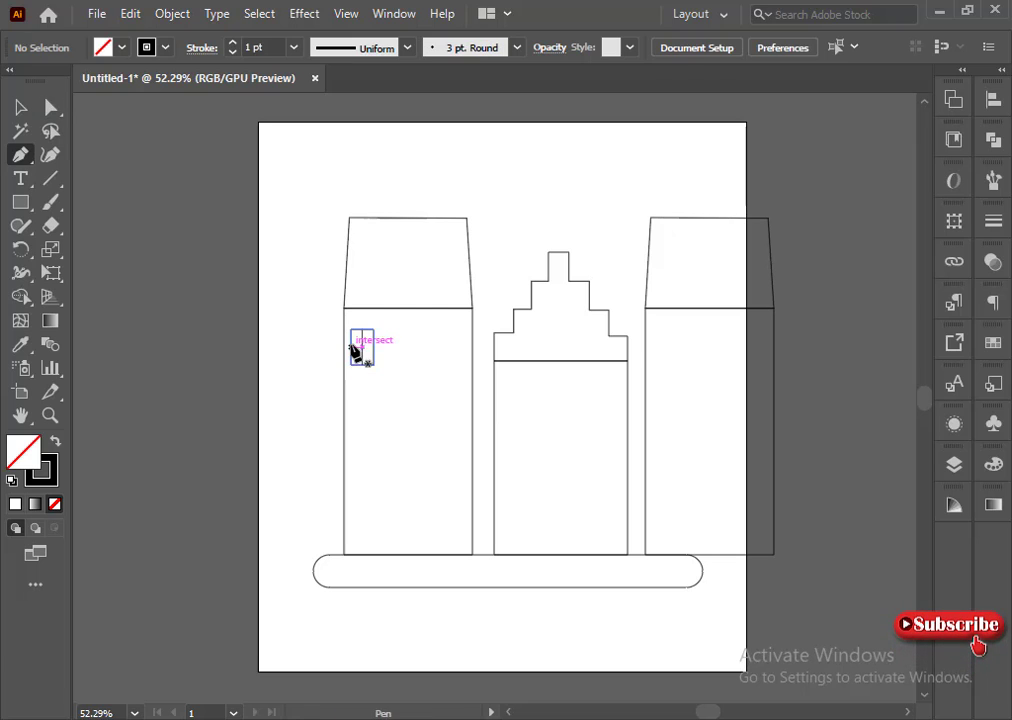
pyautogui.click(350, 347)
pyautogui.click(373, 347)
pyautogui.click(50, 107)
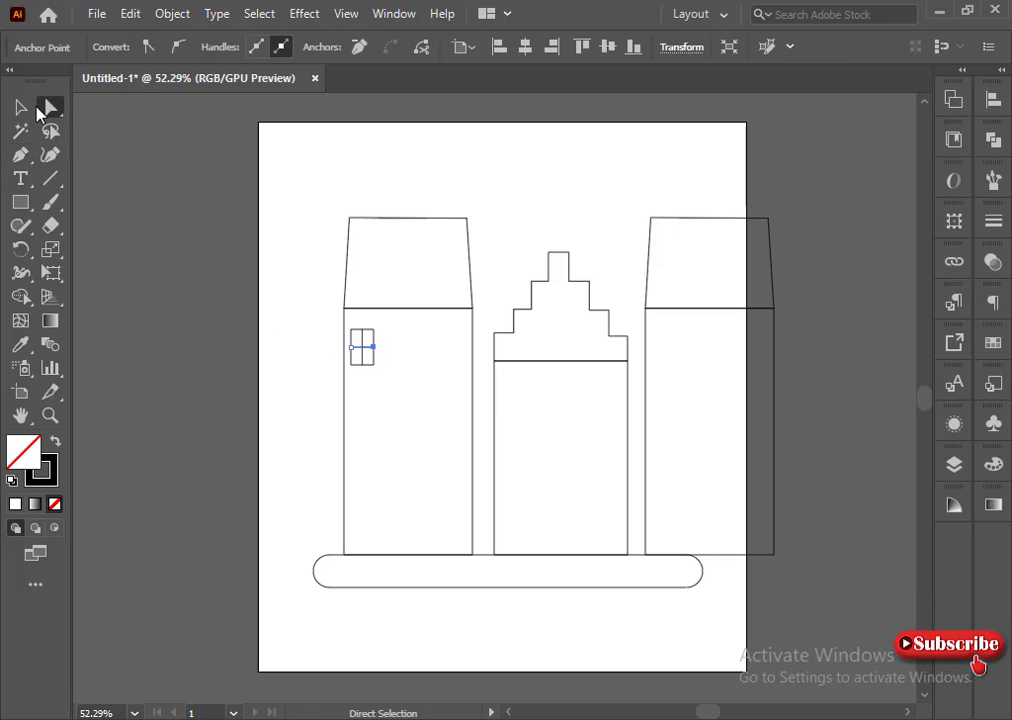
pyautogui.click(20, 107)
pyautogui.click(335, 363)
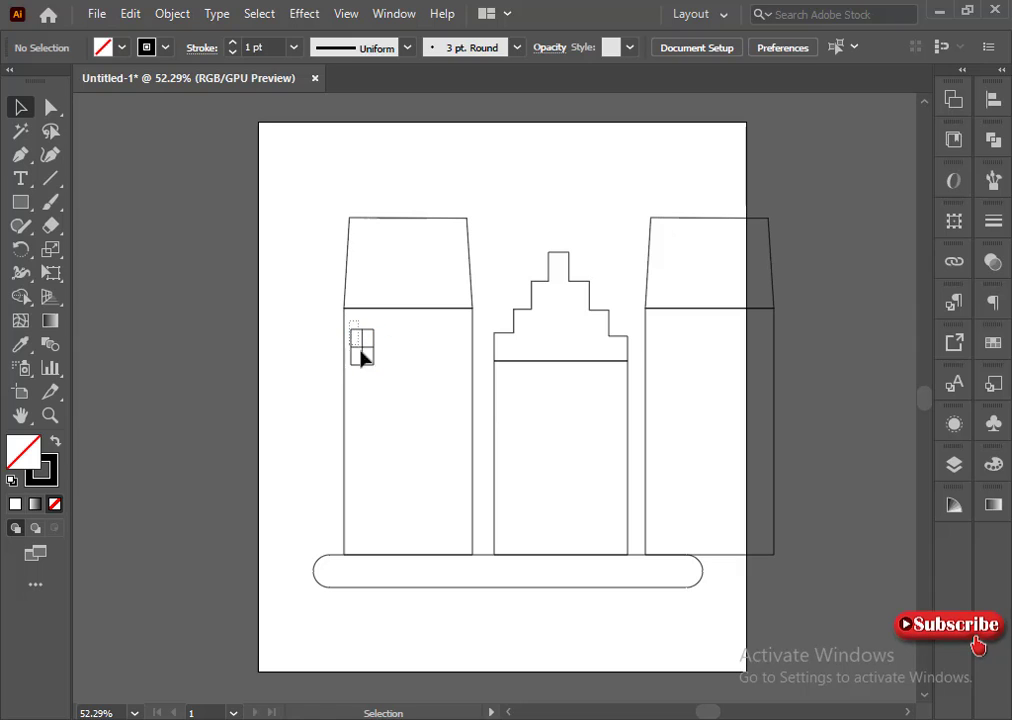
# Give the four-pane window on the left building a white 8 pt stroke.
pyautogui.moveTo(349, 321); pyautogui.dragTo(384, 357)
pyautogui.click(45, 479)
pyautogui.click(775, 589)
pyautogui.click(937, 455)
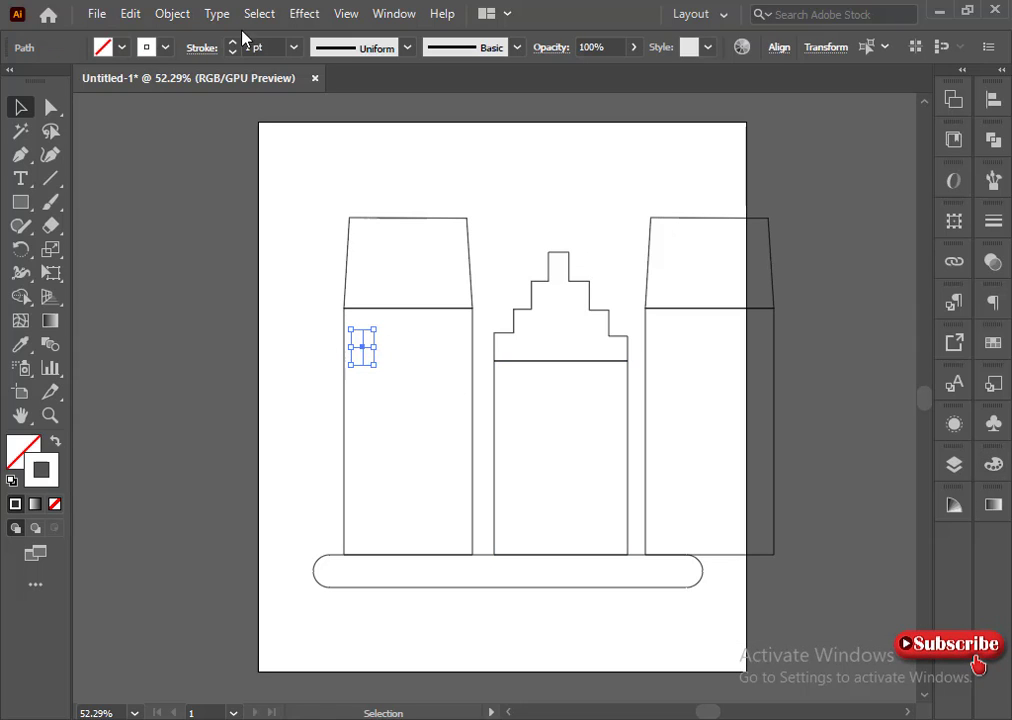
pyautogui.click(260, 413)
pyautogui.click(395, 420)
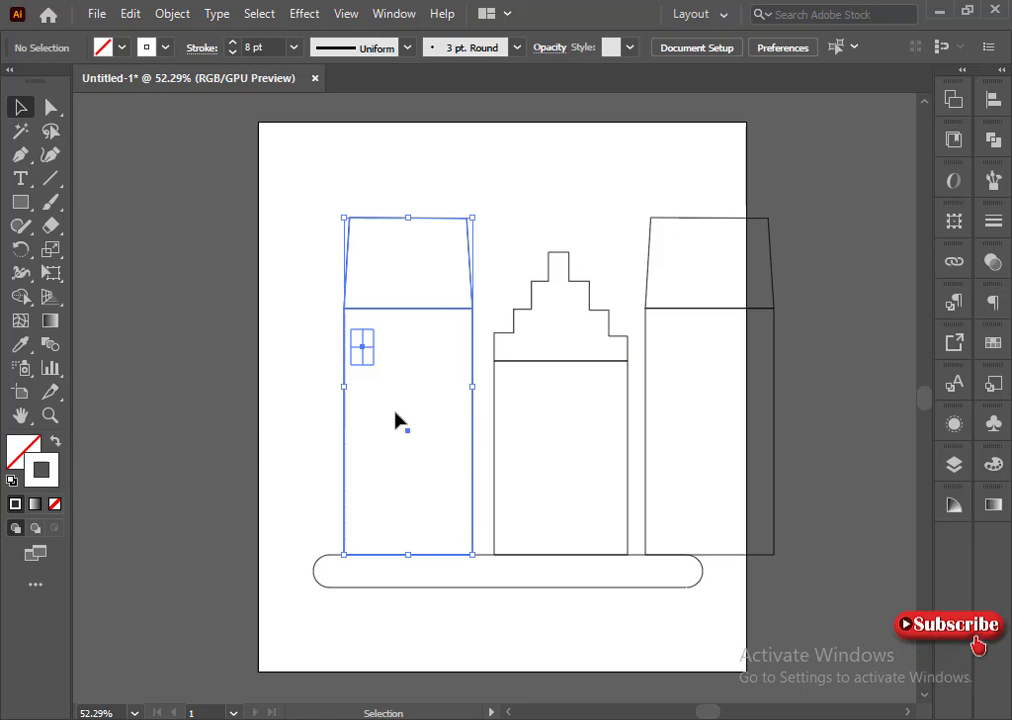
# Apply blue 0000FF to both the fill and the outline of the left building's body.
pyautogui.click(311, 446)
pyautogui.click(344, 446)
pyautogui.click(993, 504)
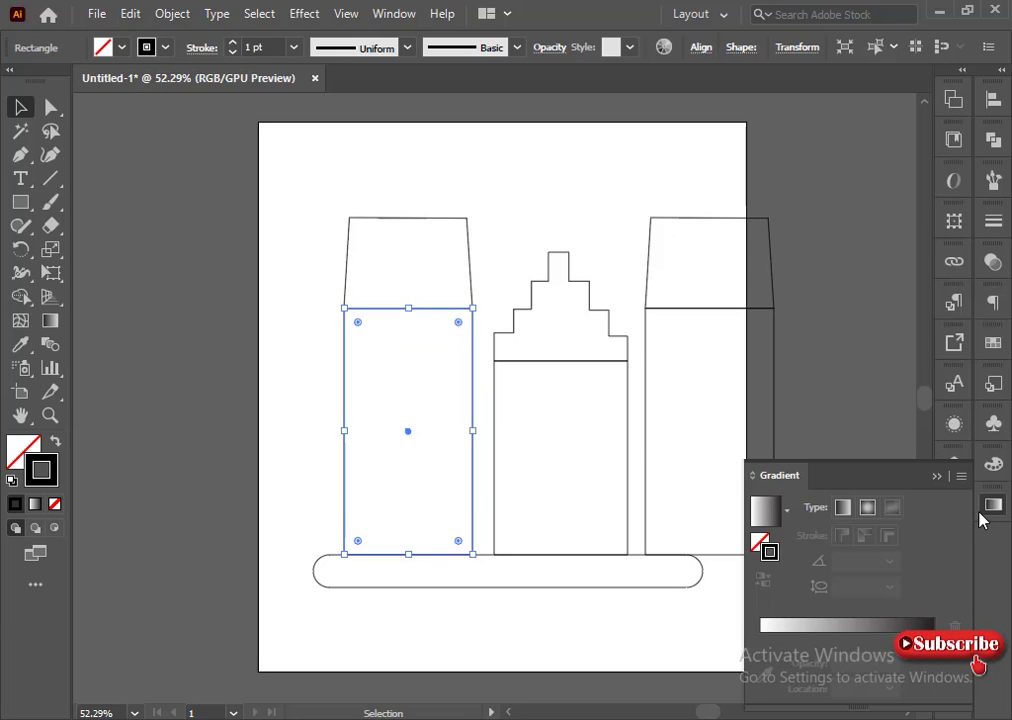
pyautogui.click(993, 463)
pyautogui.moveTo(808, 552); pyautogui.dragTo(907, 552)
pyautogui.moveTo(44, 473); pyautogui.dragTo(22, 449)
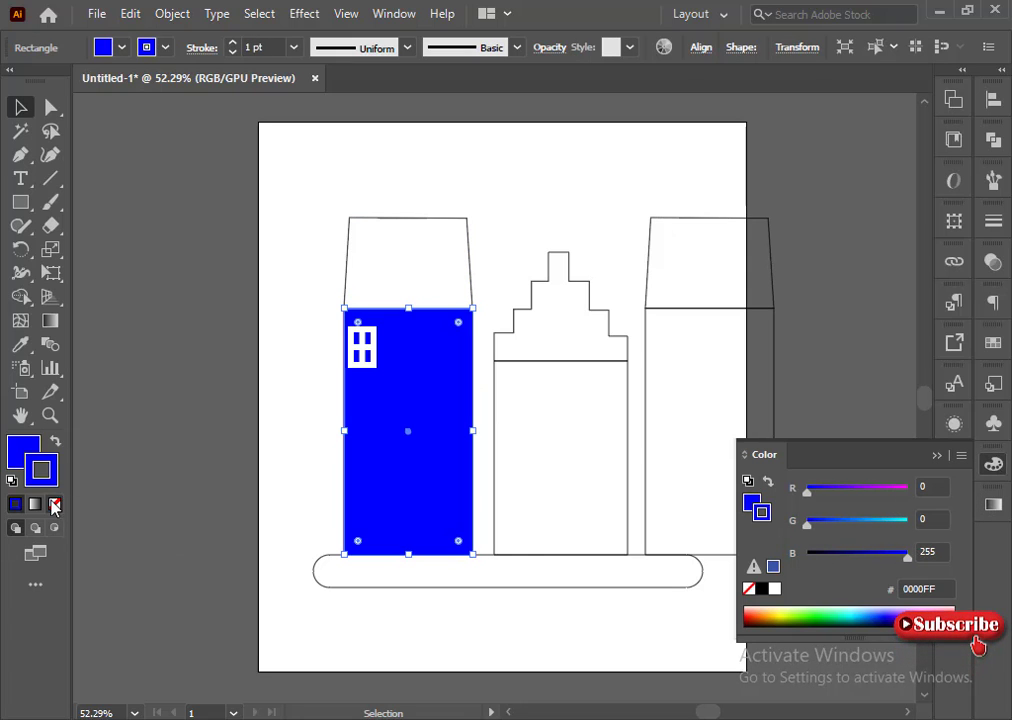
# Remove the left building body's outline and shift its fill to bright cyan.
pyautogui.click(54, 504)
pyautogui.click(21, 454)
pyautogui.moveTo(807, 521); pyautogui.dragTo(901, 521)
pyautogui.click(935, 454)
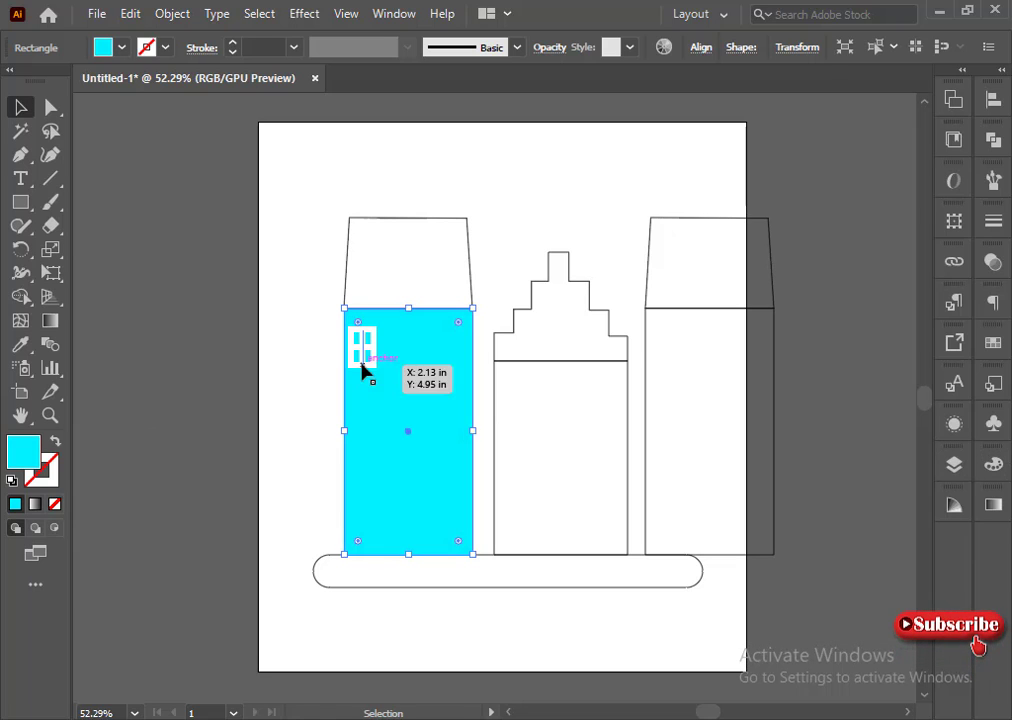
# Thin the white stroke of the window frame and its centre bars to 4 pt, leaving the building body unselected.
pyautogui.click(361, 350)
pyautogui.moveTo(388, 398); pyautogui.dragTo(389, 429)
pyautogui.keyDown('shift'); pyautogui.click(375, 441); pyautogui.keyUp('shift')
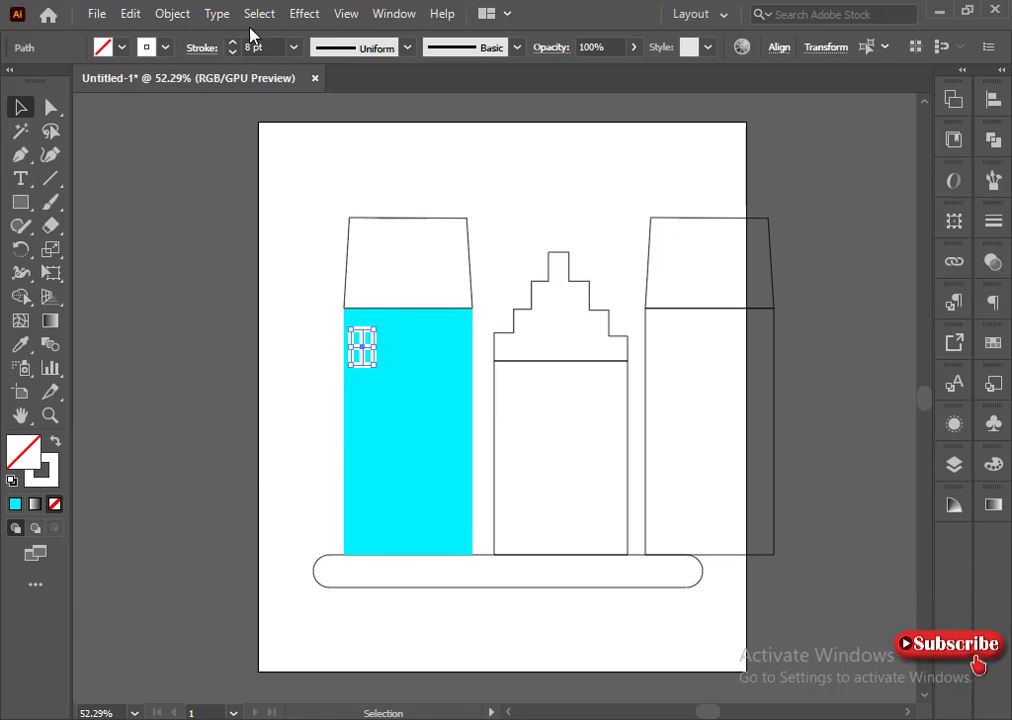
pyautogui.click(277, 356)
pyautogui.moveTo(345, 352); pyautogui.dragTo(342, 400)
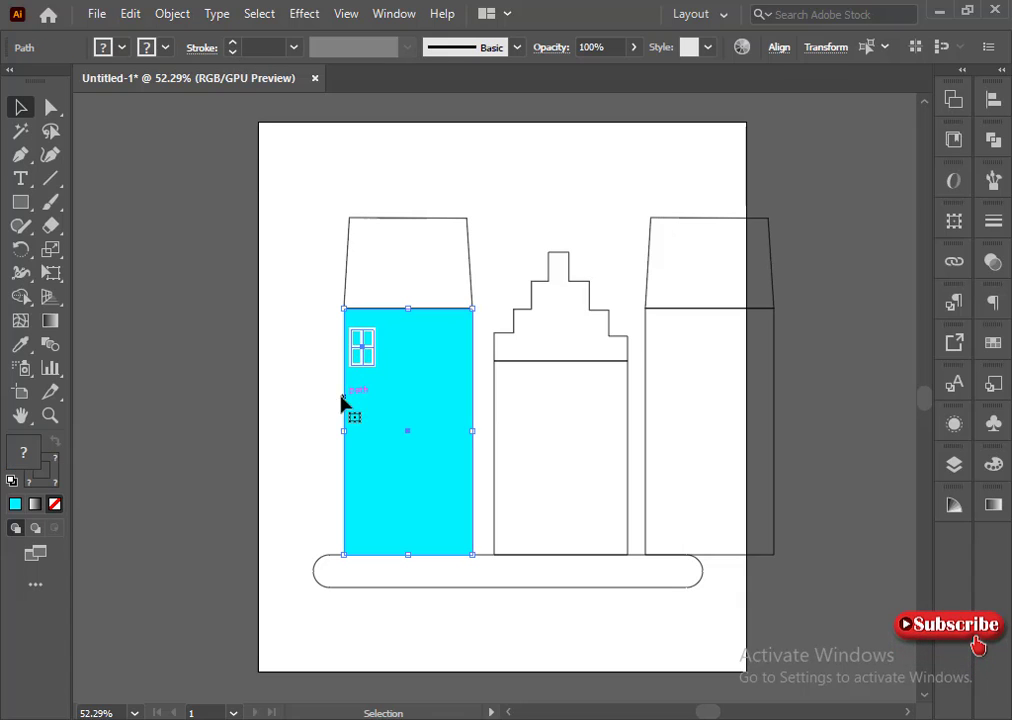
pyautogui.keyDown('shift'); pyautogui.click(371, 415); pyautogui.keyUp('shift')
pyautogui.click(289, 302)
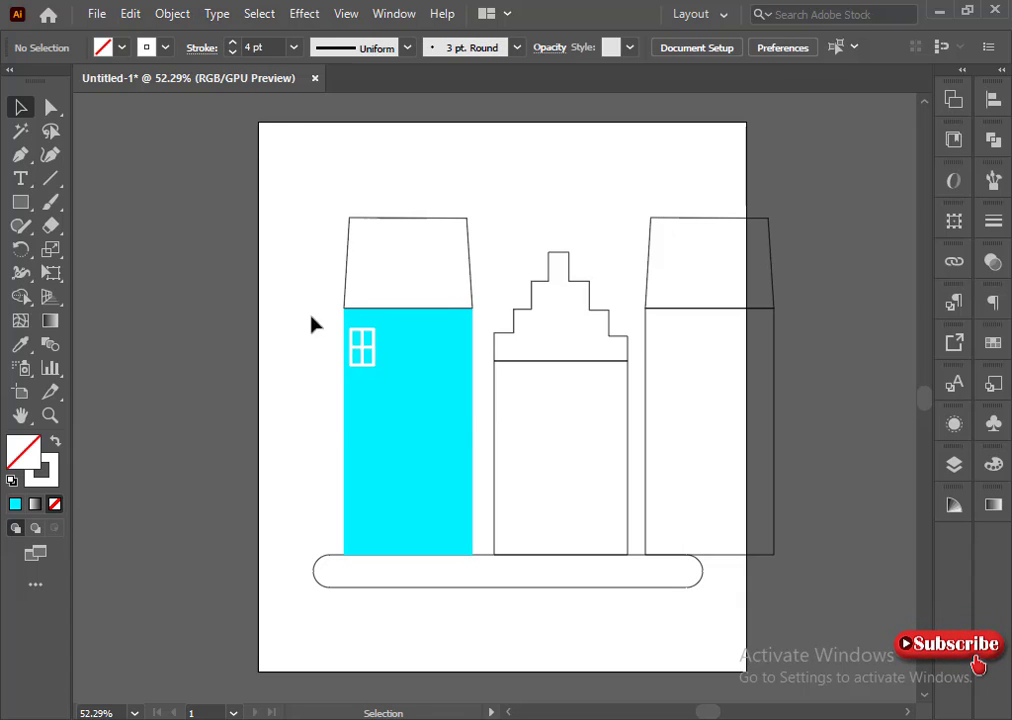
# Fill the window panes with pale cyan and recolour the left building's body to blue 0061FF.
pyautogui.moveTo(312, 316); pyautogui.dragTo(430, 405)
pyautogui.keyDown('shift'); pyautogui.click(380, 434); pyautogui.keyUp('shift')
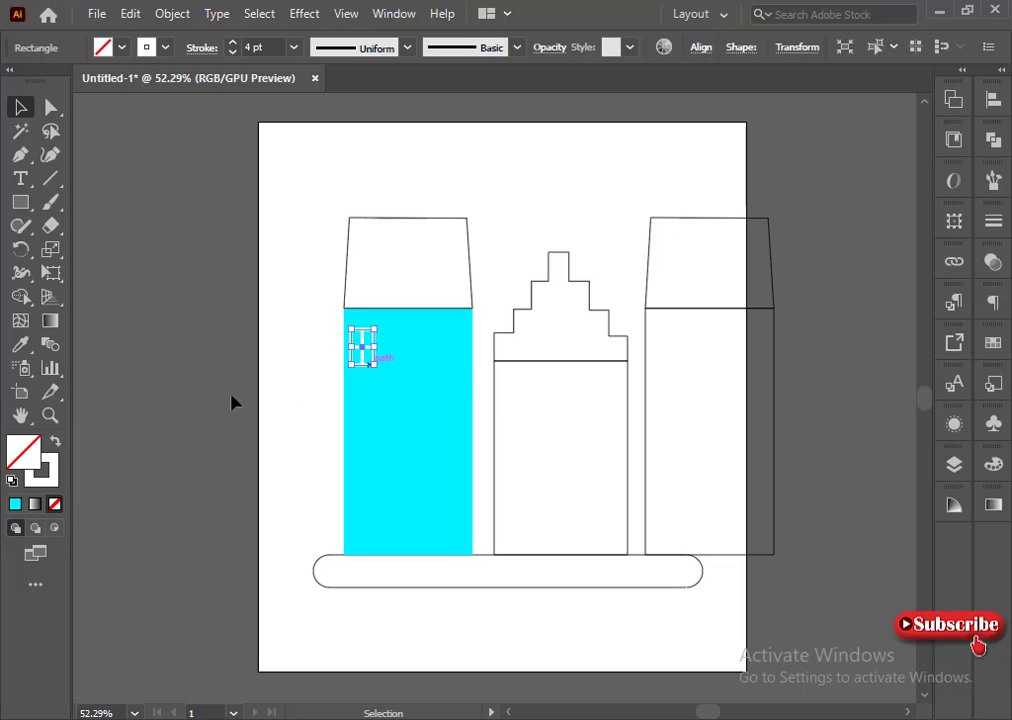
pyautogui.click(15, 508)
pyautogui.moveTo(808, 493); pyautogui.dragTo(847, 526)
pyautogui.click(400, 435)
pyautogui.click(296, 383)
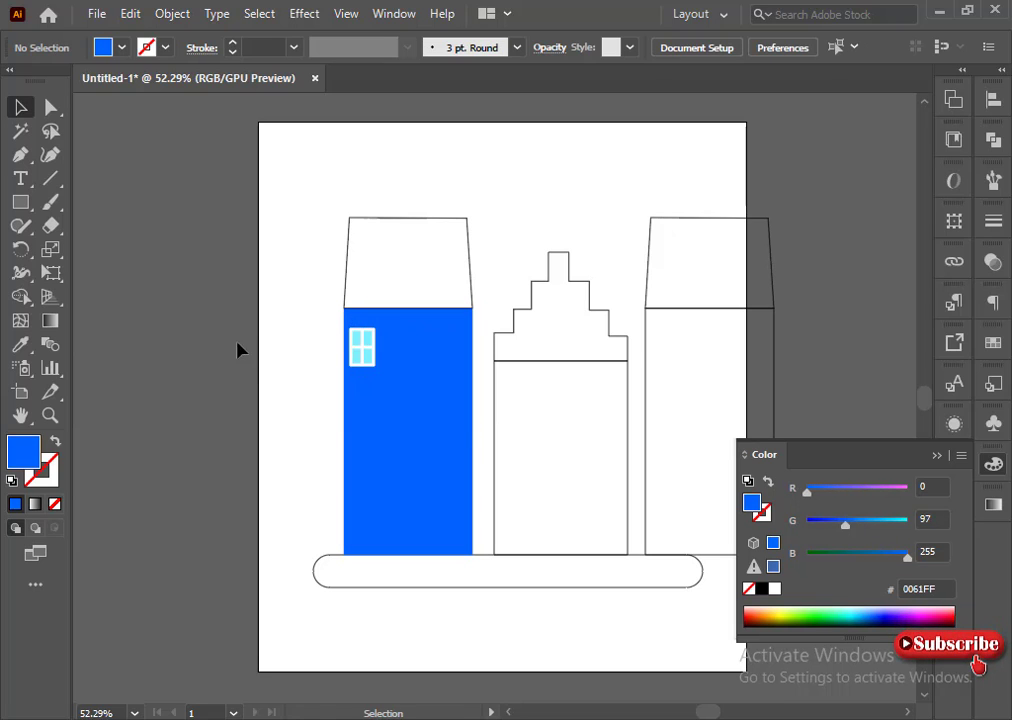
# Copy the window sideways twice to form an evenly spaced row of three across the blue body.
pyautogui.moveTo(368, 390); pyautogui.dragTo(384, 409)
pyautogui.click(362, 350)
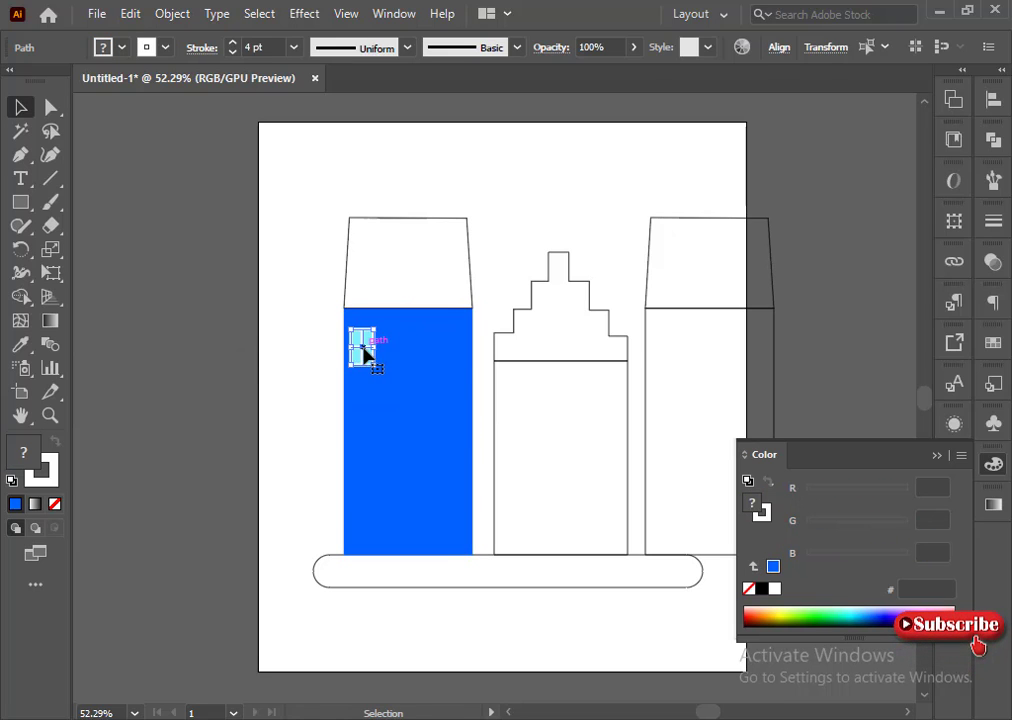
pyautogui.moveTo(364, 350); pyautogui.dragTo(412, 350)
pyautogui.hotkey('ctrl', 'd')
pyautogui.click(238, 285)
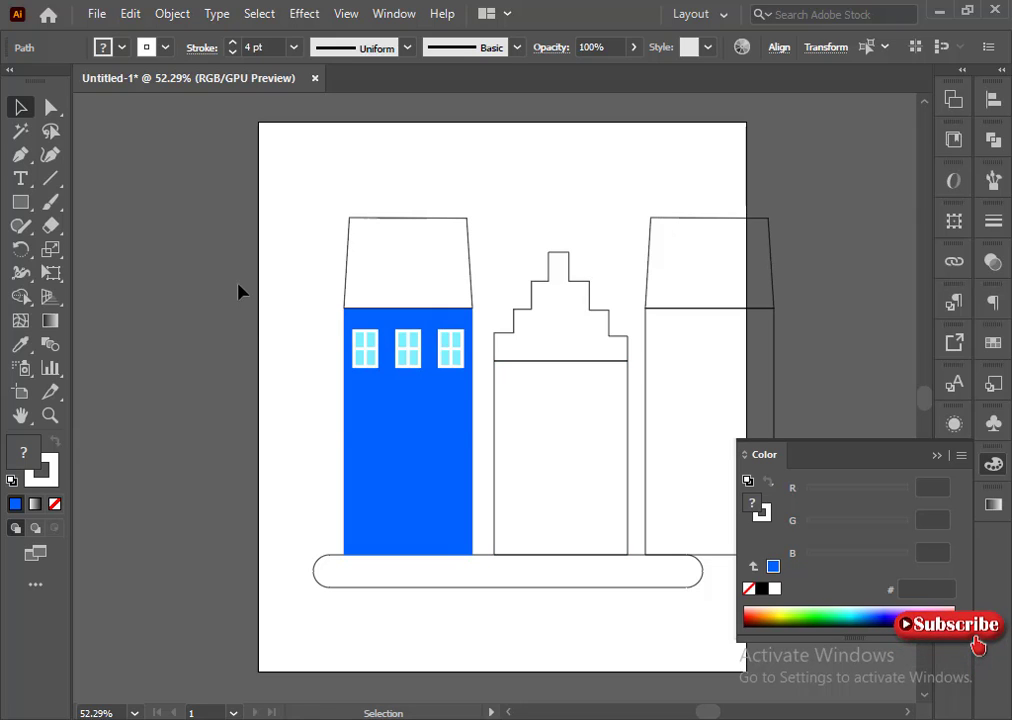
# Copy the row of three windows downward three times to make four equally spaced rows.
pyautogui.moveTo(307, 336); pyautogui.dragTo(467, 378)
pyautogui.keyDown('shift'); pyautogui.click(437, 399); pyautogui.keyUp('shift')
pyautogui.moveTo(409, 352); pyautogui.dragTo(418, 408)
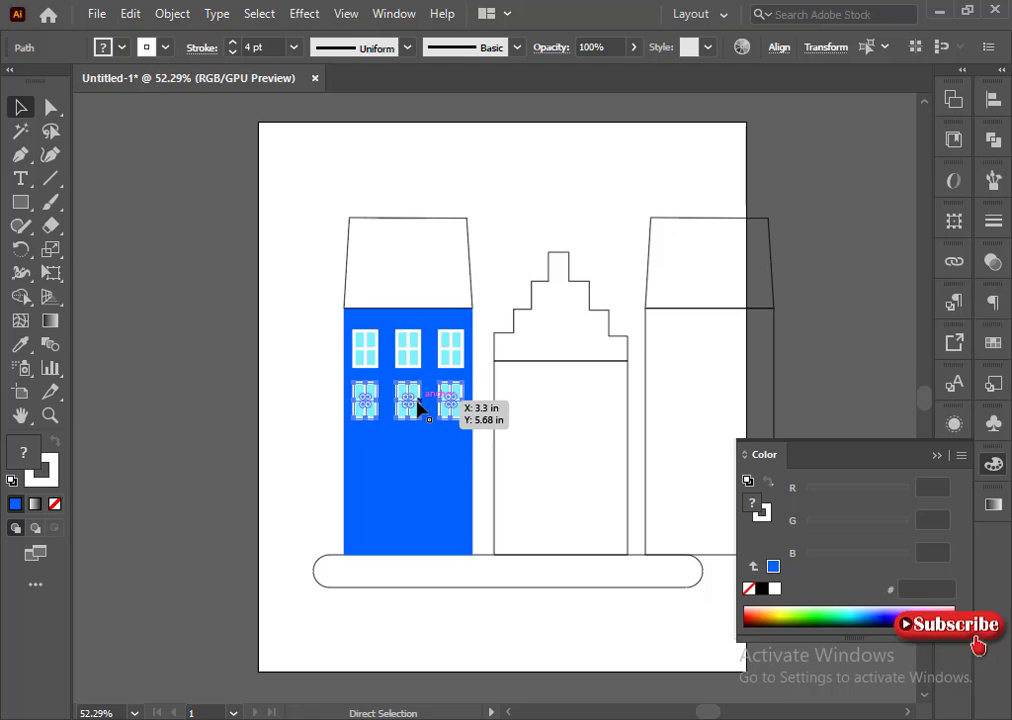
pyautogui.hotkey('ctrl', 'd')
pyautogui.hotkey('ctrl', 'd')
# Nudge the bottom row of windows down toward the base of the blue building.
pyautogui.press('Down')
pyautogui.press('Down')
pyautogui.press('Down')
pyautogui.press('Down')
pyautogui.press('Down')
pyautogui.press('Down')
pyautogui.press('Down')
pyautogui.press('Down')
pyautogui.press('Down')
pyautogui.press('Down')
pyautogui.press('Down')
pyautogui.press('Down')
pyautogui.press('Down')
pyautogui.press('Down')
pyautogui.press('Down')
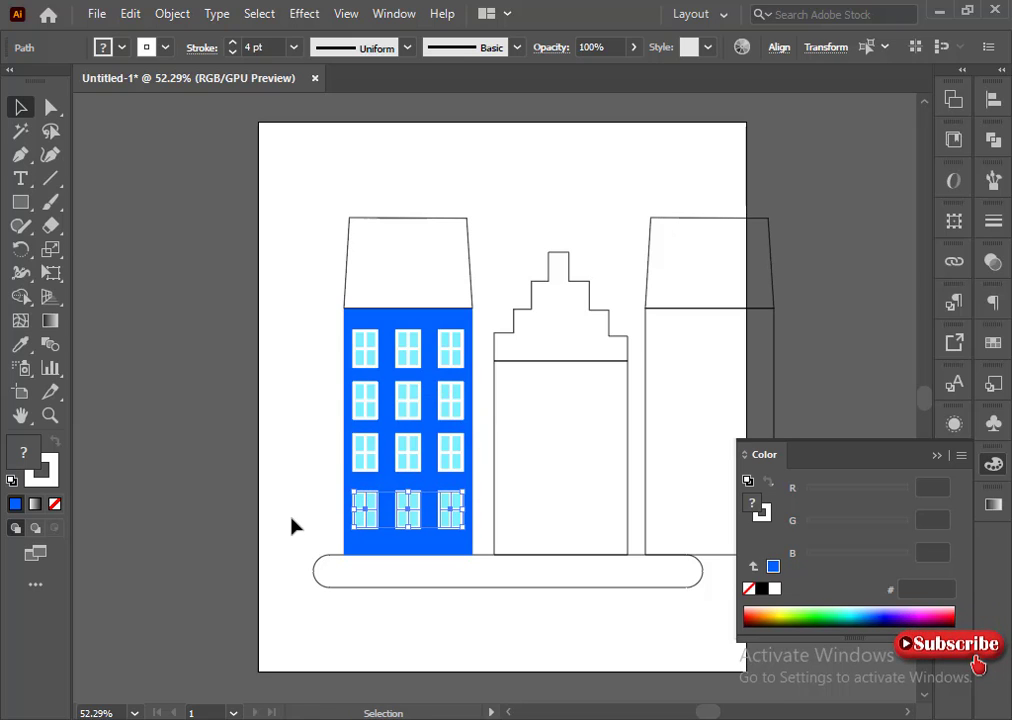
# Select only the third row of windows and nudge it down closer to the bottom row.
pyautogui.moveTo(299, 451); pyautogui.dragTo(449, 452)
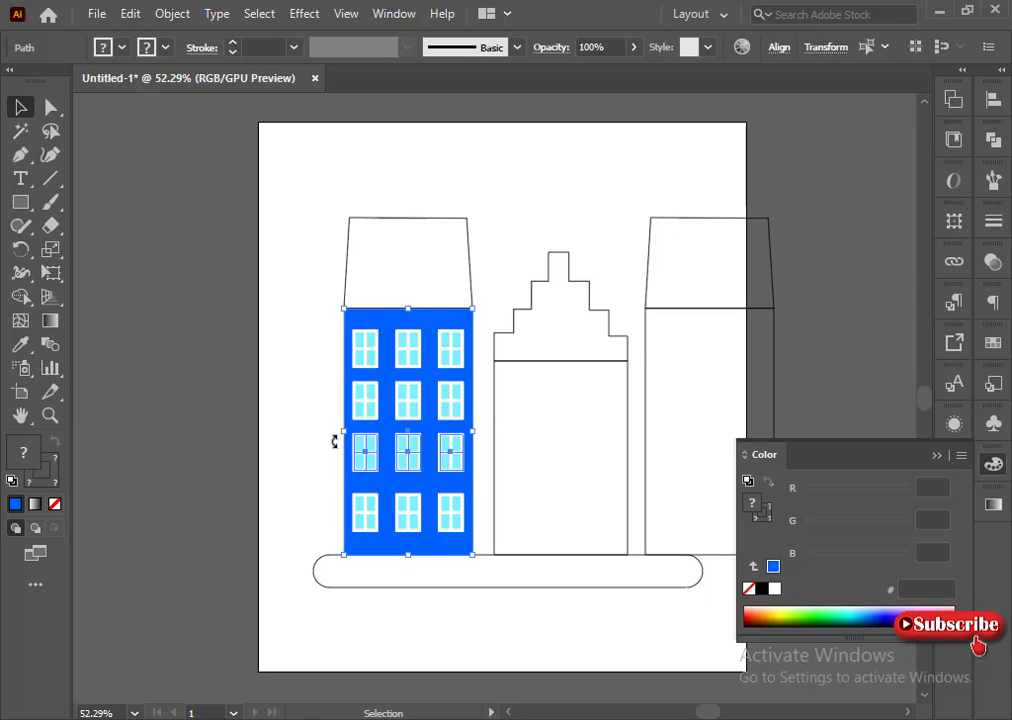
pyautogui.keyDown('shift'); pyautogui.click(412, 482); pyautogui.keyUp('shift')
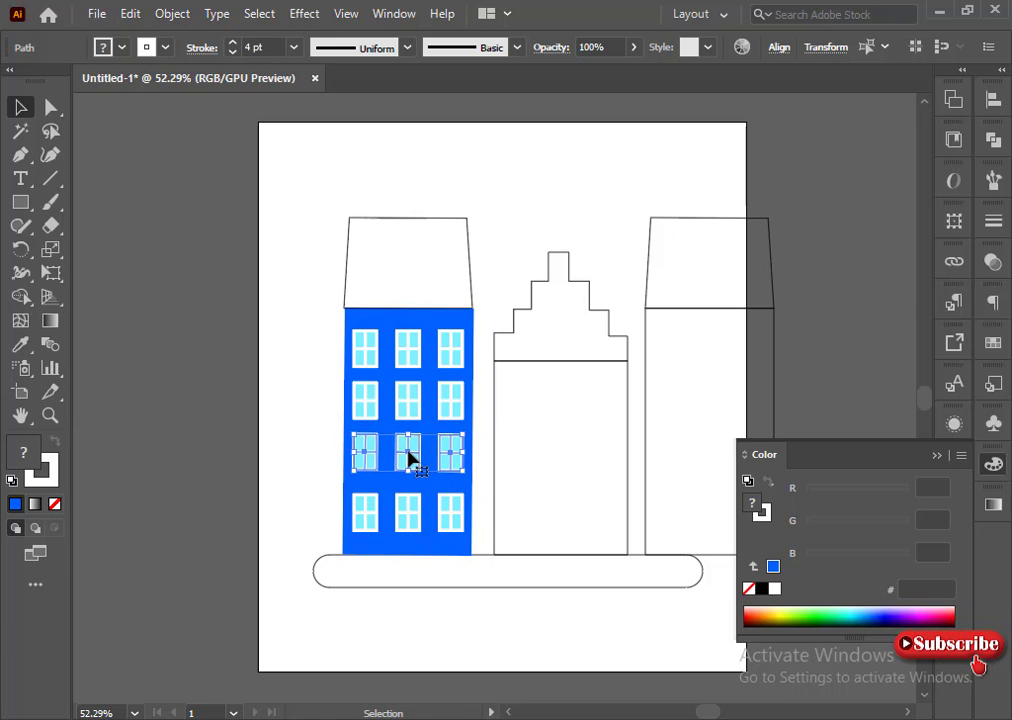
pyautogui.press('Down')
pyautogui.press('Down')
pyautogui.press('Down')
pyautogui.press('Down')
pyautogui.press('Down')
pyautogui.press('Down')
pyautogui.press('Down')
pyautogui.press('Down')
pyautogui.press('Down')
pyautogui.press('Down')
pyautogui.press('Down')
pyautogui.press('Down')
pyautogui.press('Down')
pyautogui.press('Down')
pyautogui.press('Down')
# Nudge the second and top window rows down to even out the spacing on the blue building.
pyautogui.moveTo(309, 390); pyautogui.dragTo(477, 414)
pyautogui.keyDown('shift'); pyautogui.click(409, 451); pyautogui.keyUp('shift')
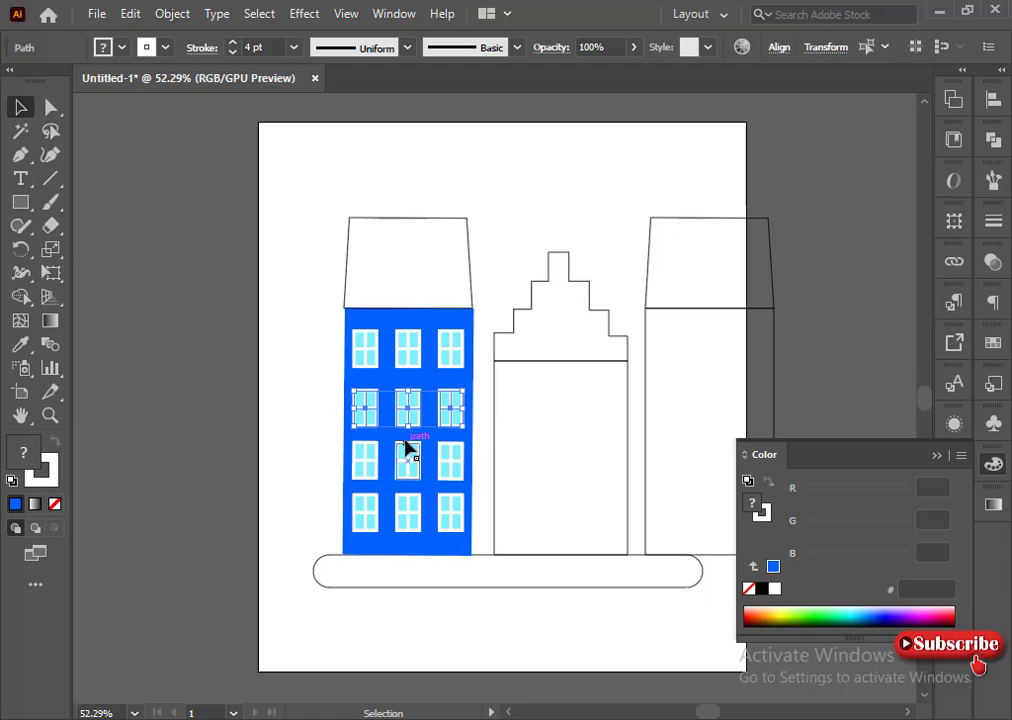
pyautogui.moveTo(313, 340); pyautogui.dragTo(477, 376)
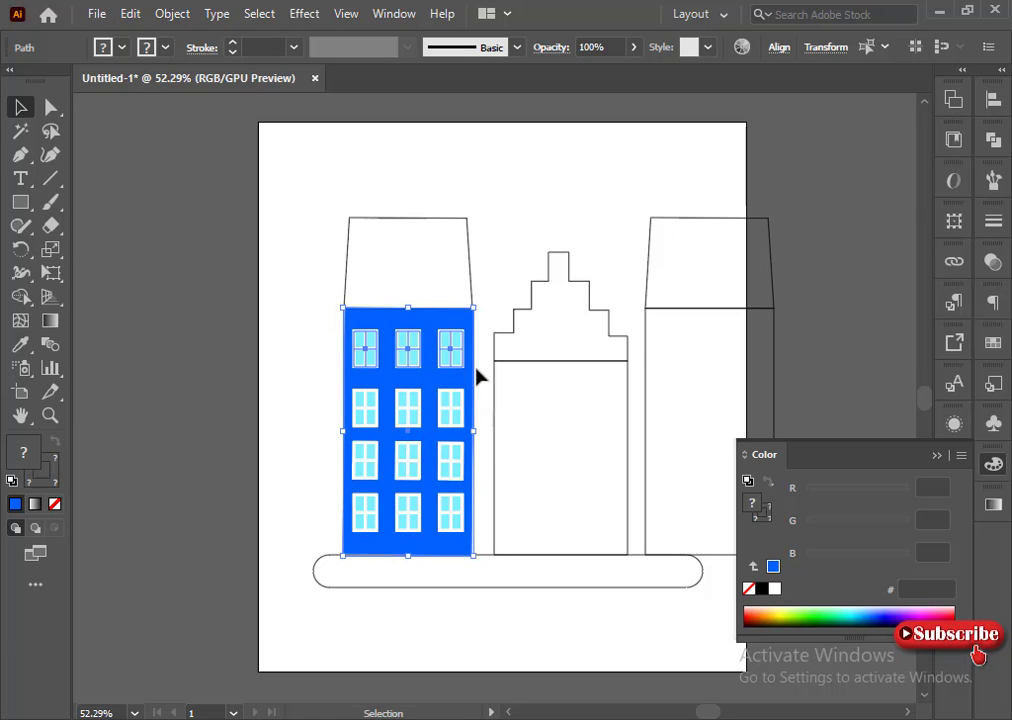
pyautogui.keyDown('shift'); pyautogui.click(427, 386); pyautogui.keyUp('shift')
# Nudge the left building's tapered roof slightly to the right to line up with the blue body.
pyautogui.moveTo(318, 217); pyautogui.dragTo(418, 274)
pyautogui.press('-')
pyautogui.click(22, 107)
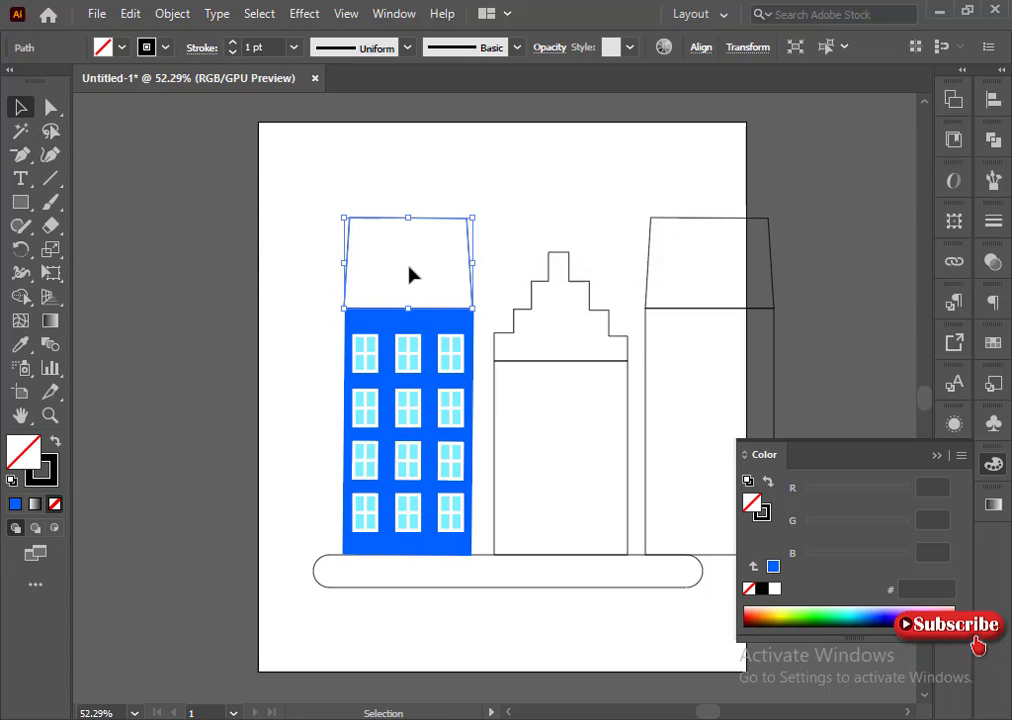
pyautogui.press('Right')
pyautogui.click(407, 267)
pyautogui.moveTo(326, 224); pyautogui.dragTo(398, 271)
pyautogui.click(328, 228)
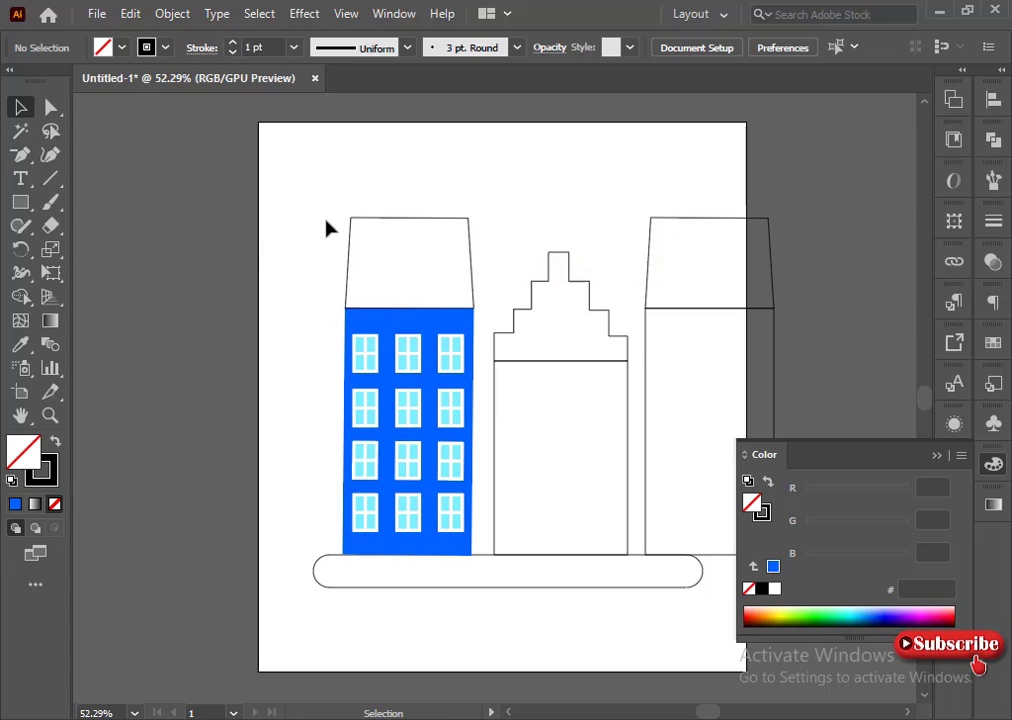
pyautogui.press('a')
pyautogui.click(473, 309)
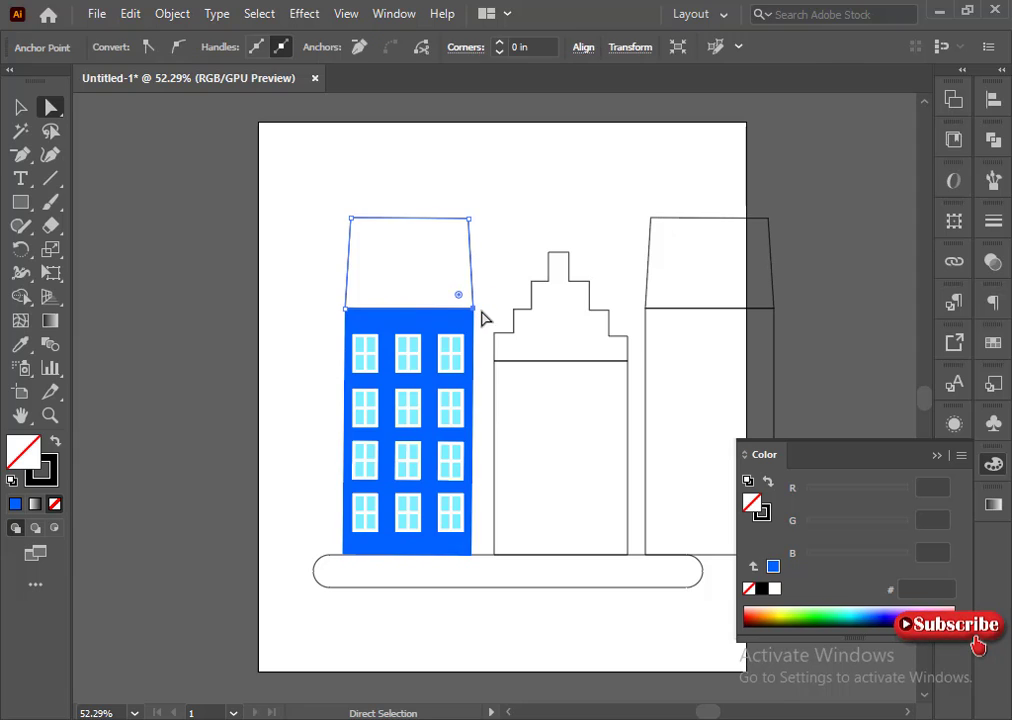
pyautogui.click(256, 263)
pyautogui.moveTo(17, 160); pyautogui.dragTo(106, 157)
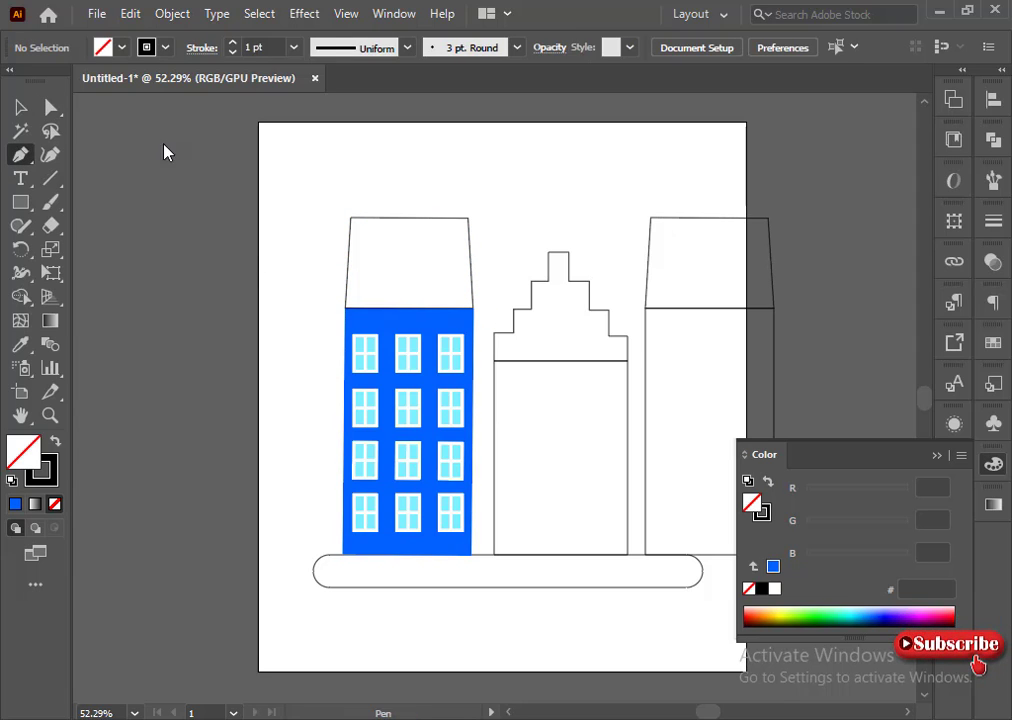
pyautogui.click(247, 228)
pyautogui.hotkey('ctrl', 'z')
pyautogui.press('v')
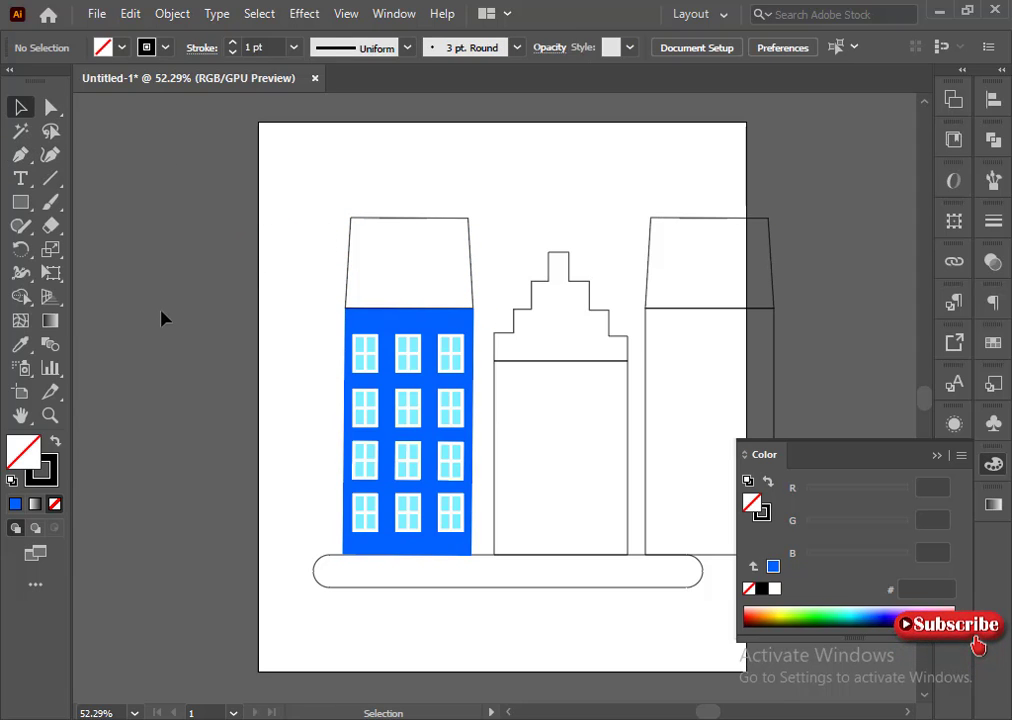
# Delete the duplicate building and its roof at the far right of the artboard.
pyautogui.moveTo(641, 172); pyautogui.dragTo(776, 362)
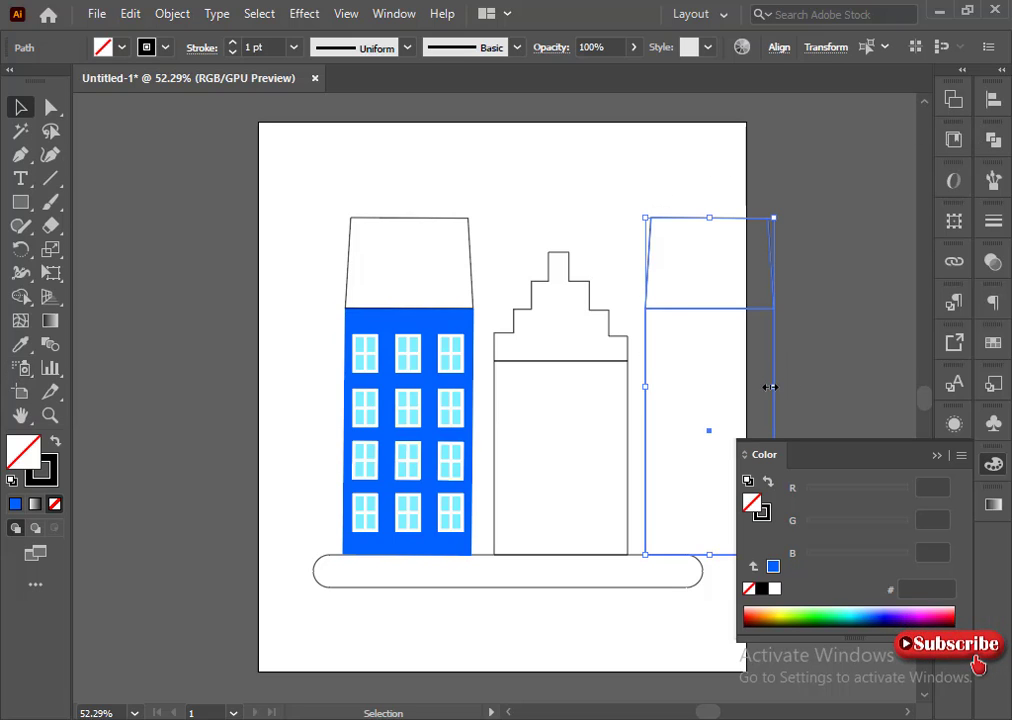
pyautogui.press('Return')
pyautogui.press('Escape')
pyautogui.press('Delete')
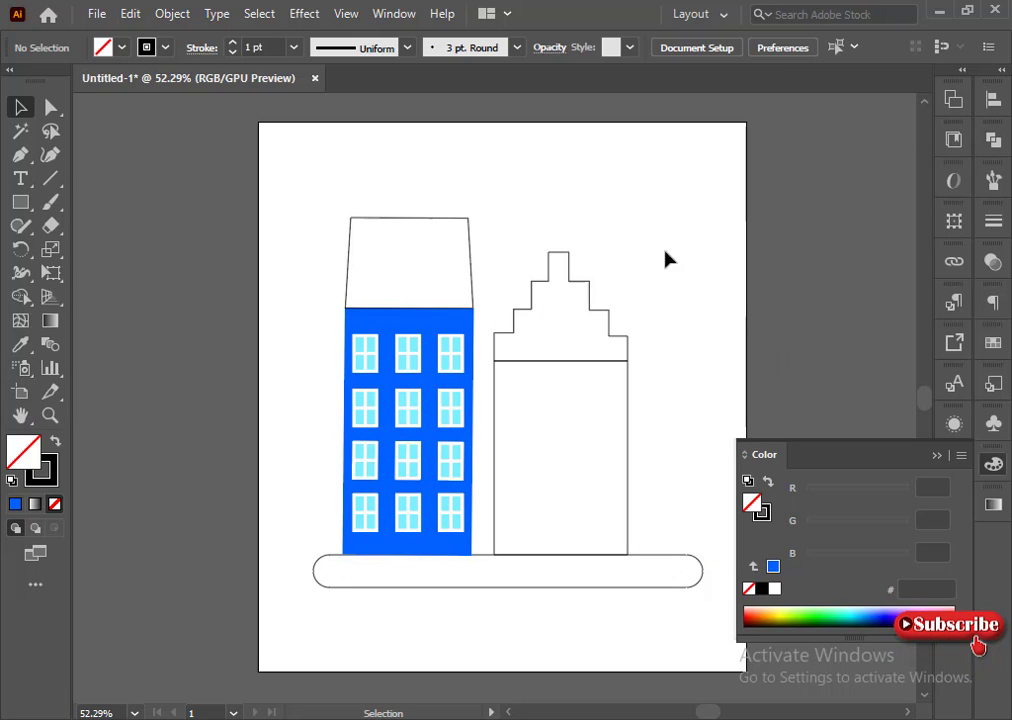
# Fill the left building's tapered roof with white.
pyautogui.moveTo(378, 162); pyautogui.dragTo(390, 246)
pyautogui.click(773, 588)
pyautogui.click(620, 183)
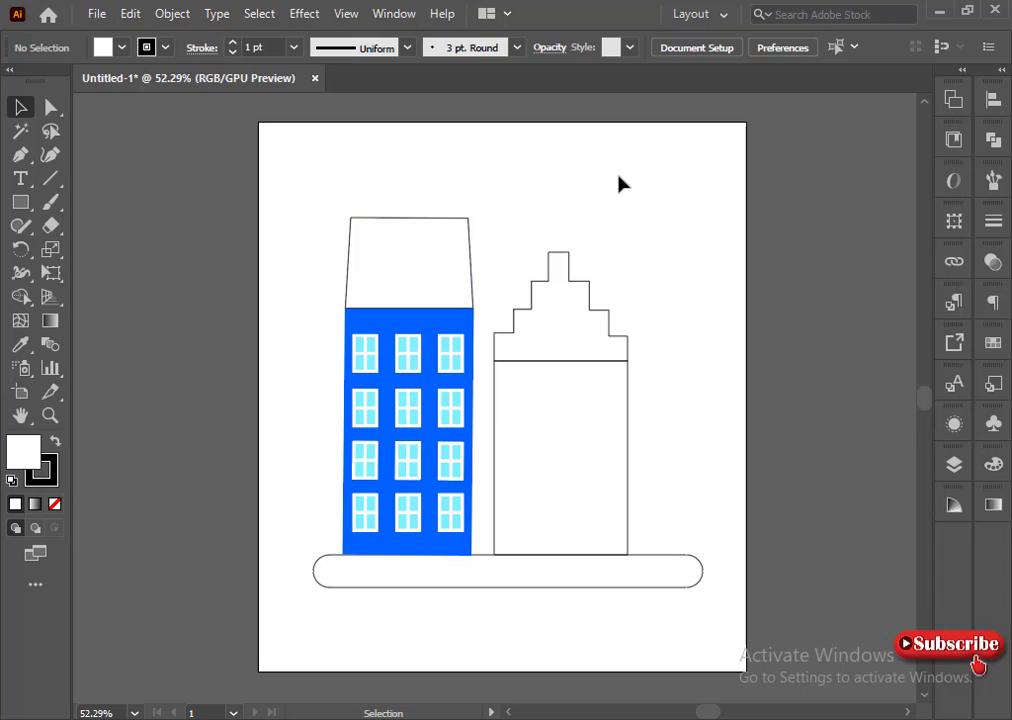
# Fill the stepped building's body and roof with orange-yellow FFB800.
pyautogui.click(560, 407)
pyautogui.click(729, 377)
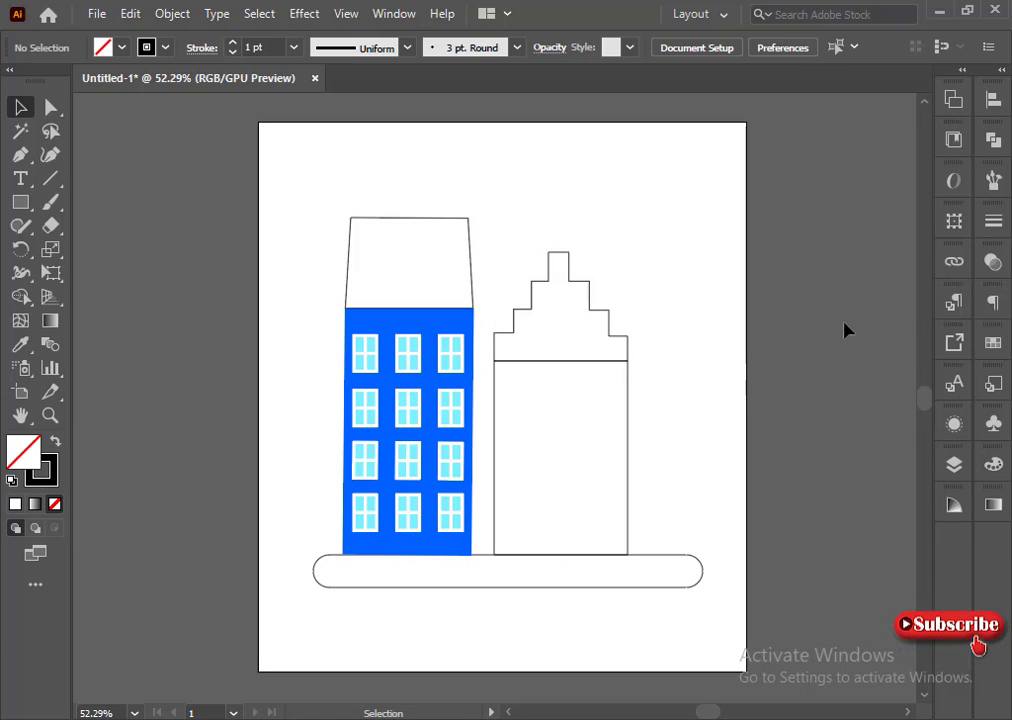
pyautogui.click(628, 348)
pyautogui.click(993, 463)
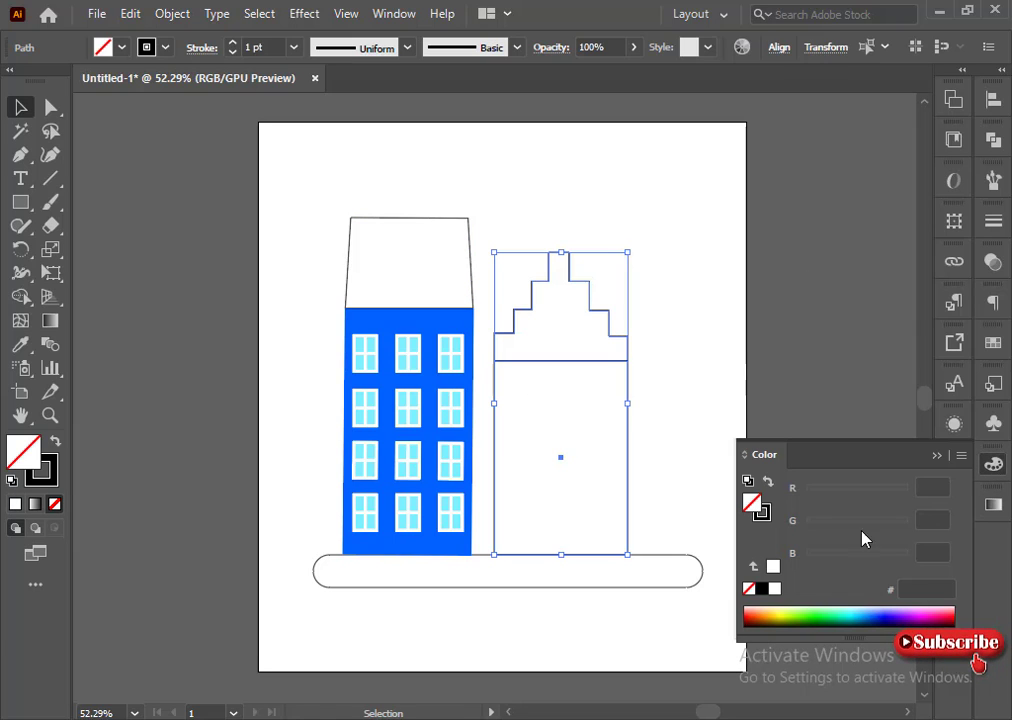
pyautogui.click(776, 618)
pyautogui.moveTo(861, 522); pyautogui.dragTo(908, 490)
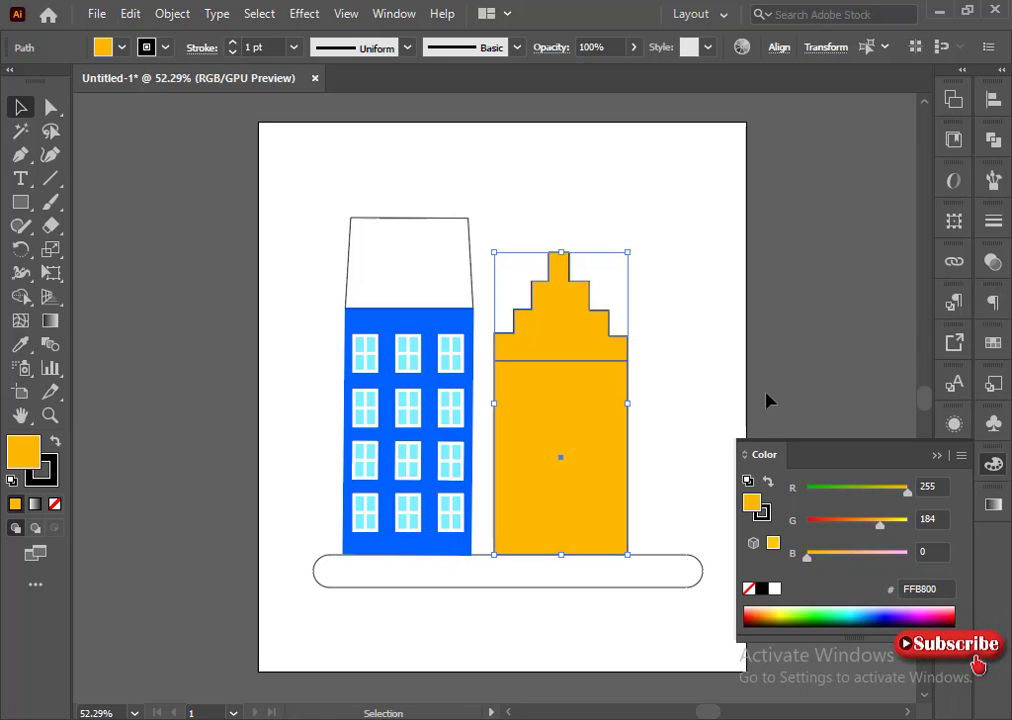
pyautogui.click(767, 397)
pyautogui.moveTo(566, 337); pyautogui.dragTo(586, 384)
pyautogui.hotkey('ctrl', 'z')
pyautogui.moveTo(693, 321); pyautogui.dragTo(586, 496)
pyautogui.click(55, 504)
pyautogui.hotkey('ctrl', 'z')
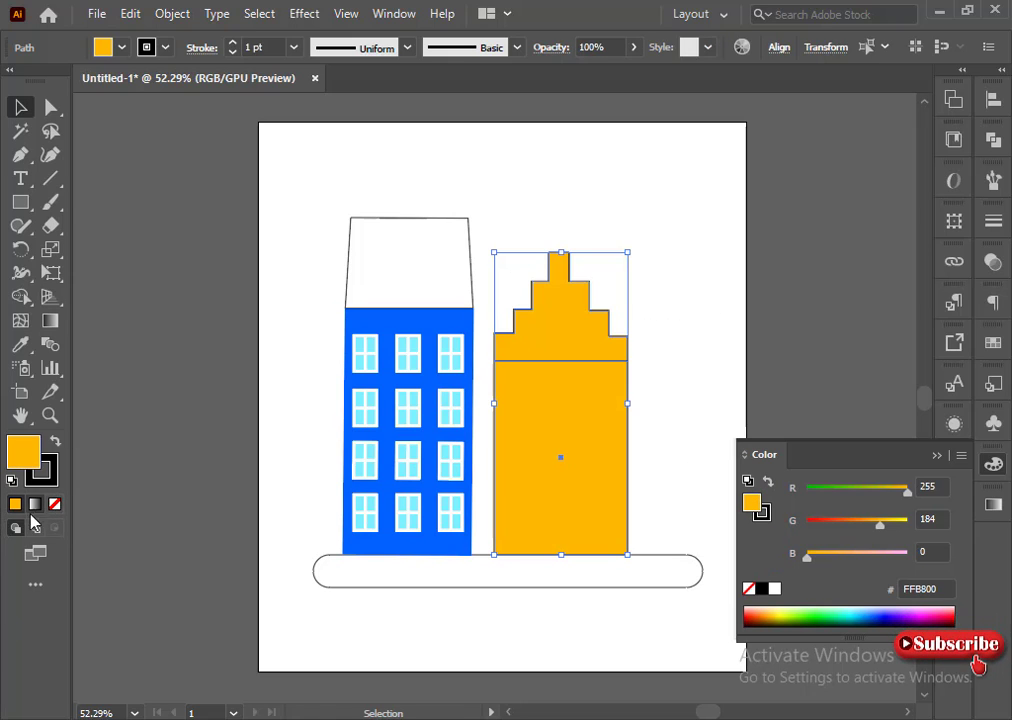
# Remove the outline from the orange-yellow stepped building.
pyautogui.click(43, 482)
pyautogui.click(54, 504)
pyautogui.click(12, 457)
pyautogui.click(228, 294)
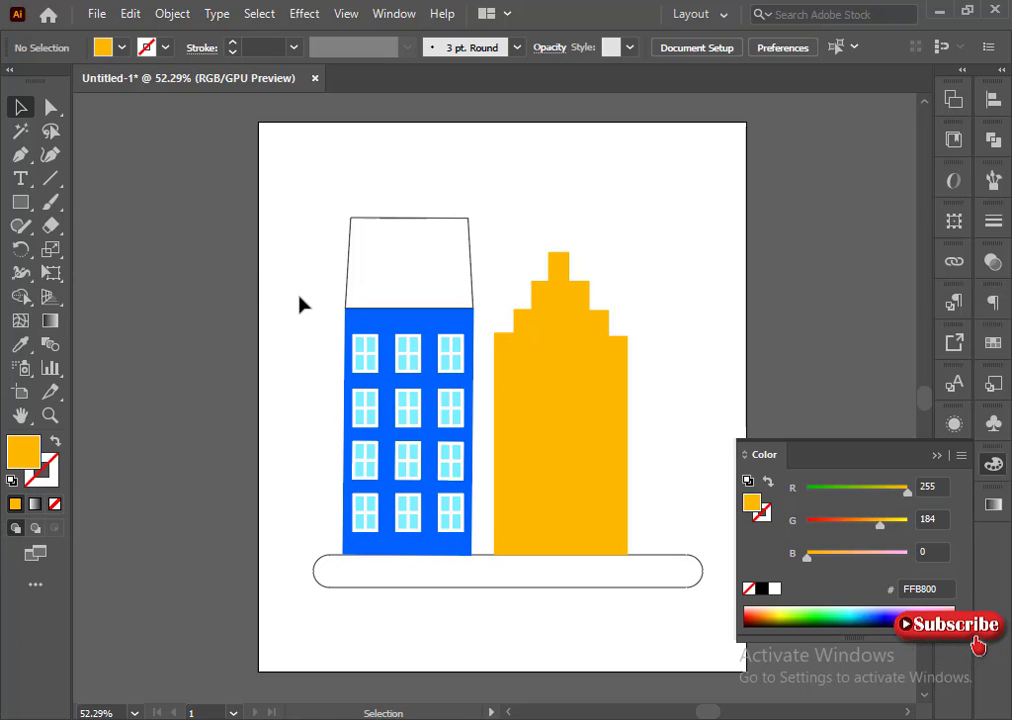
# Give the stepped building's body and roof a dark red 8D1200 outline.
pyautogui.click(580, 414)
pyautogui.click(761, 512)
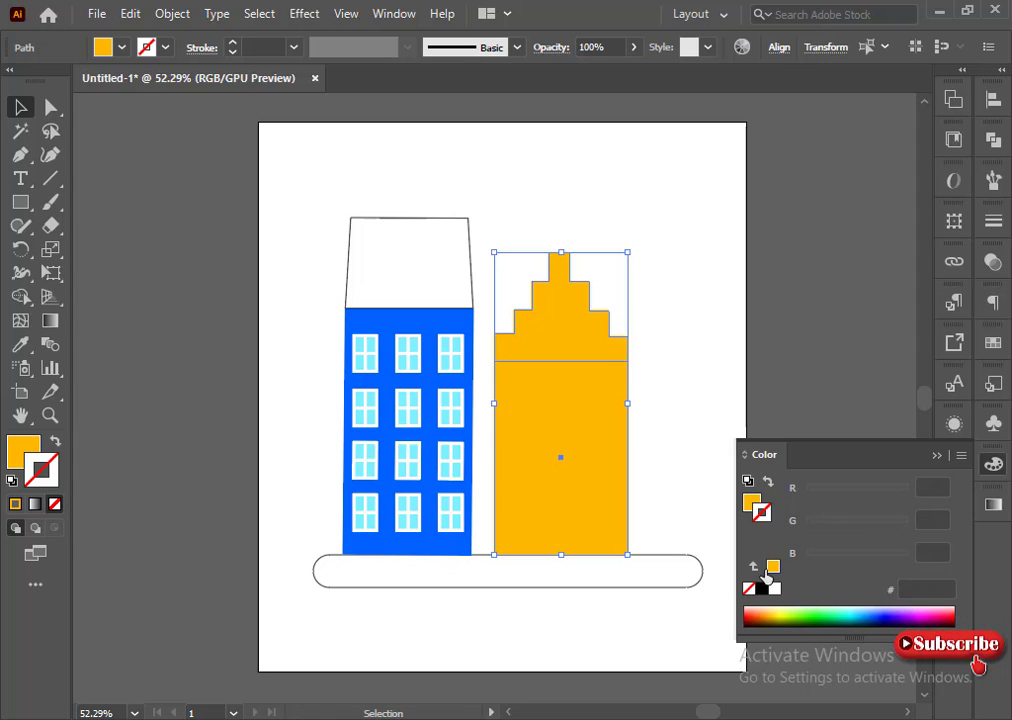
pyautogui.click(764, 611)
pyautogui.click(828, 521)
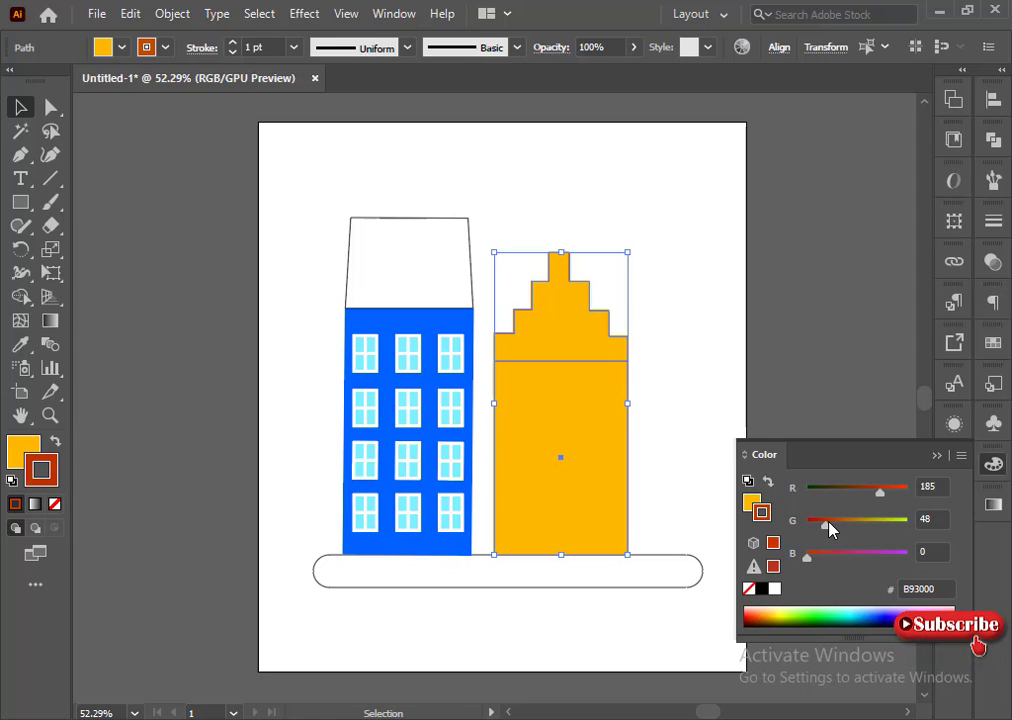
pyautogui.moveTo(828, 530); pyautogui.dragTo(806, 522)
pyautogui.moveTo(880, 497); pyautogui.dragTo(852, 495)
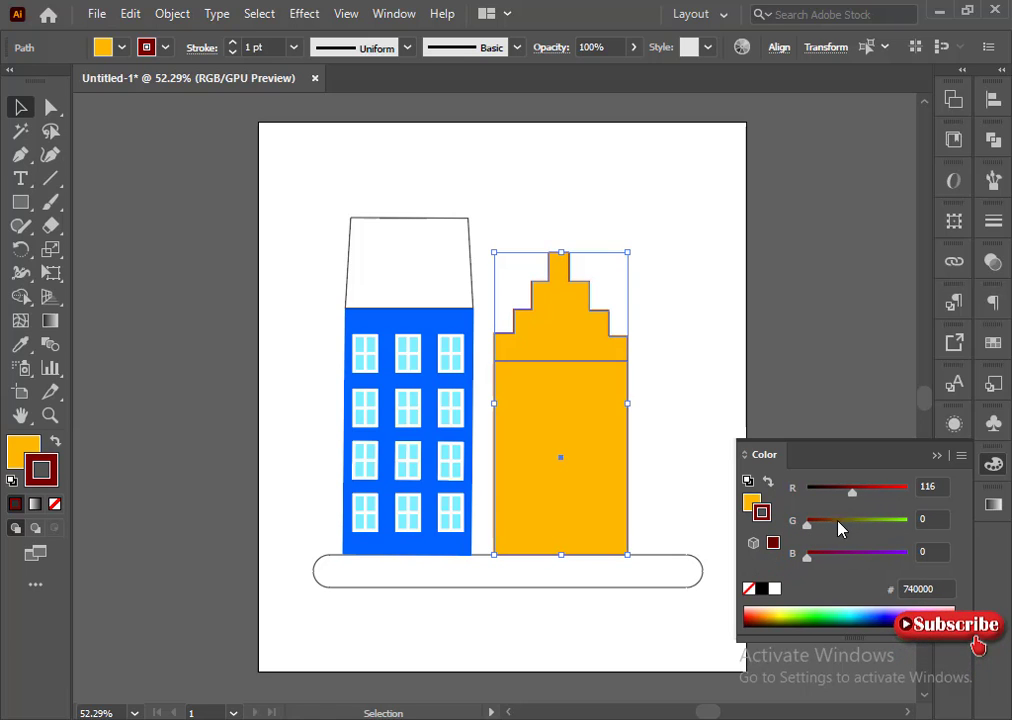
pyautogui.click(812, 533)
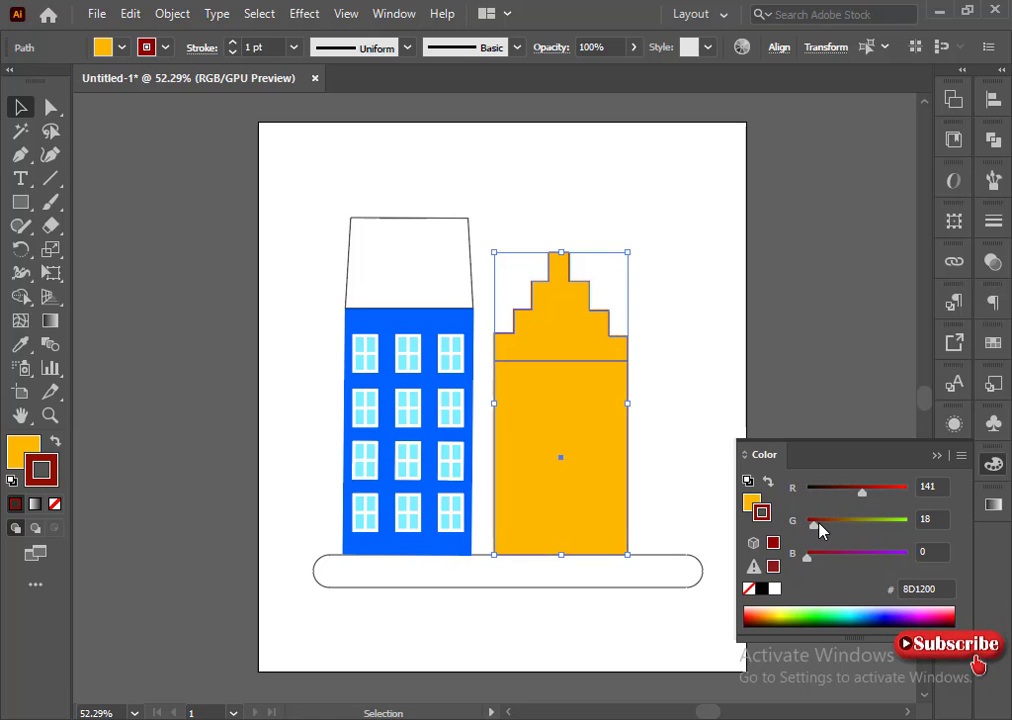
# Set the stepped building's outline weight to 4 pt with round caps.
pyautogui.click(229, 44)
pyautogui.click(229, 44)
pyautogui.click(229, 44)
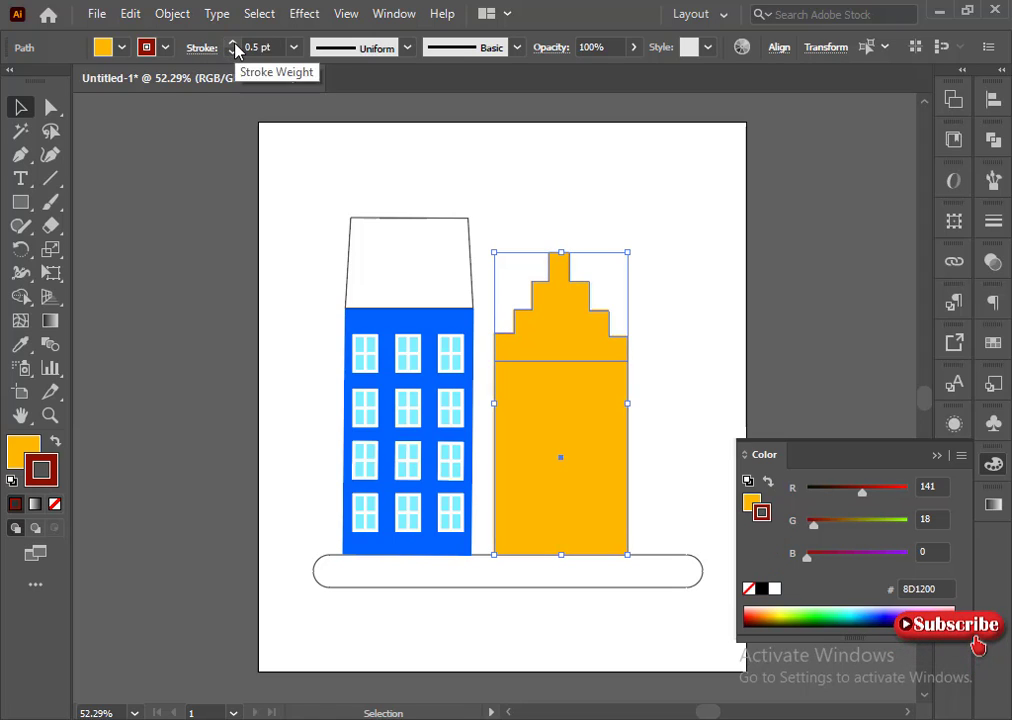
pyautogui.click(230, 44)
pyautogui.click(234, 53)
pyautogui.click(234, 53)
pyautogui.click(234, 53)
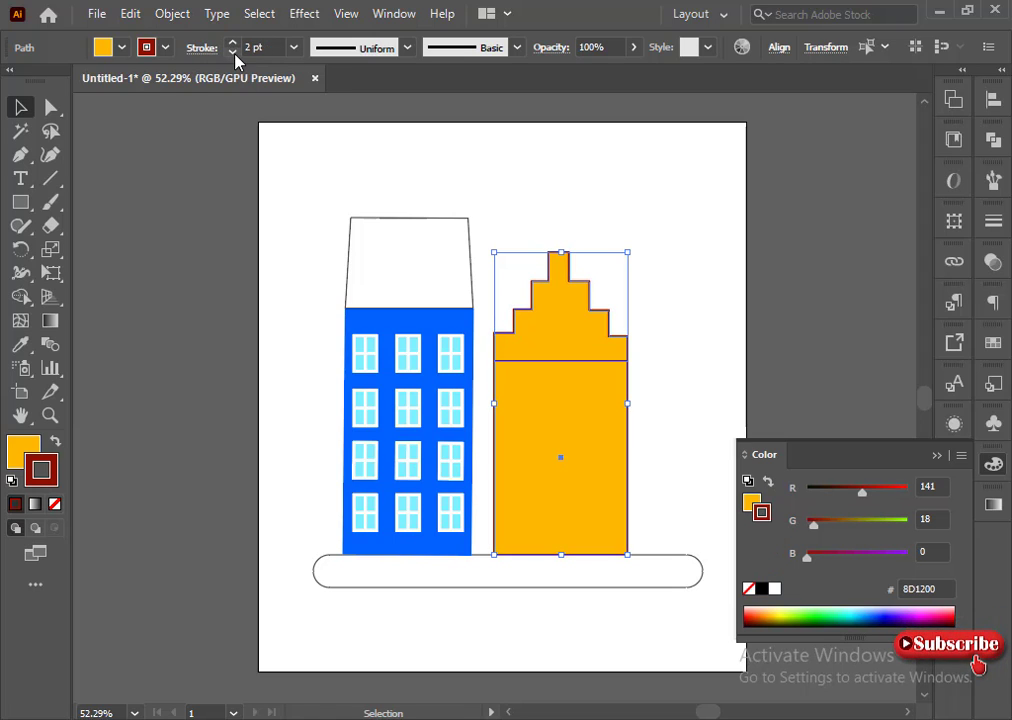
pyautogui.click(233, 43)
pyautogui.click(993, 221)
pyautogui.click(845, 269)
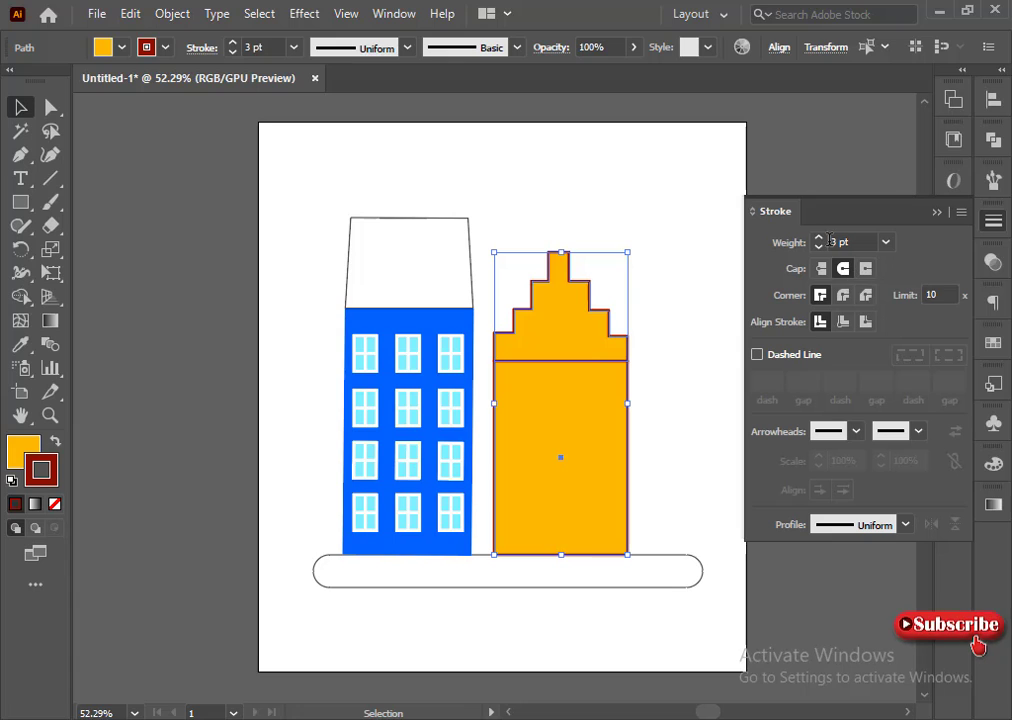
pyautogui.click(818, 237)
pyautogui.click(818, 237)
pyautogui.click(817, 248)
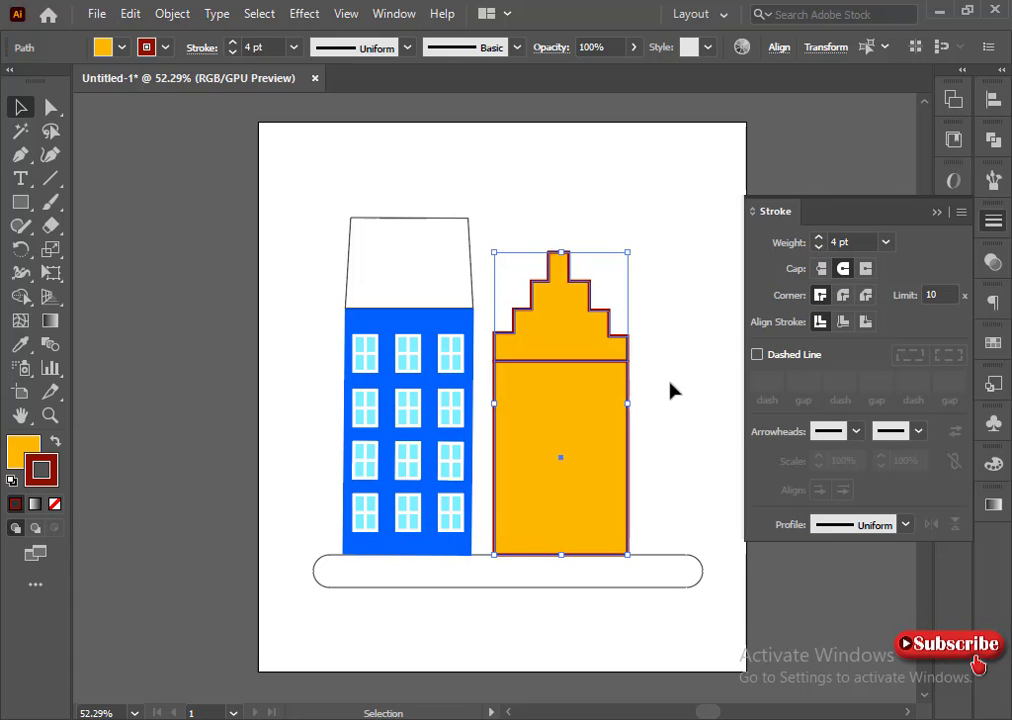
# Try to extend the stepped building's rectangular body slightly upward into the roof, and undo it.
pyautogui.click(592, 445)
pyautogui.rightClick(592, 445)
pyautogui.click(429, 407)
pyautogui.click(668, 390)
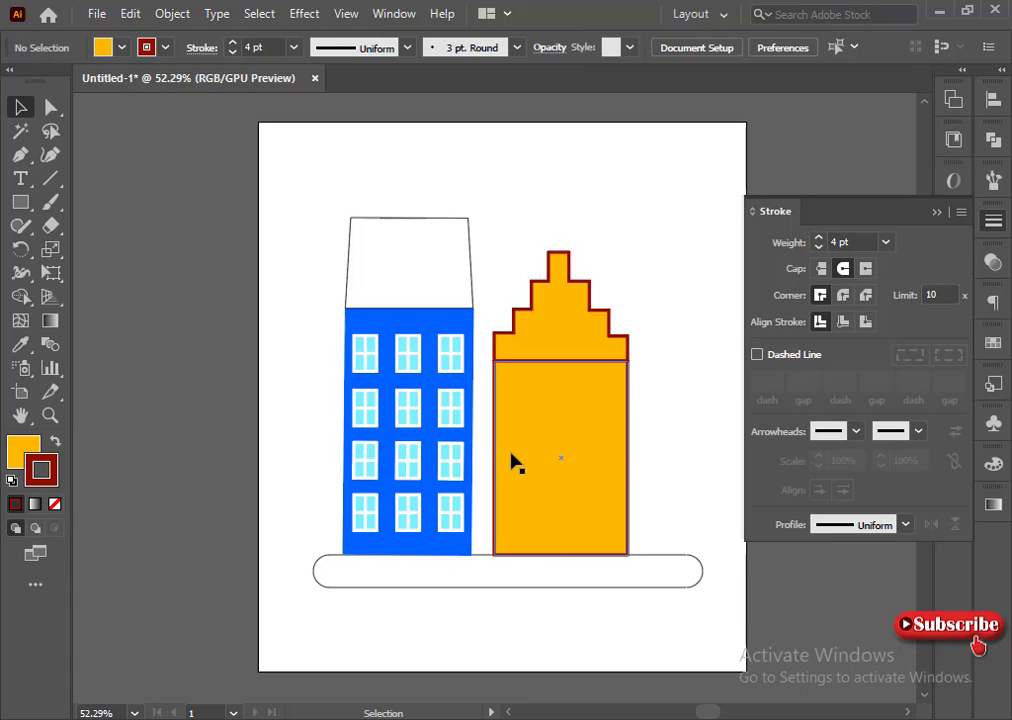
pyautogui.click(510, 461)
pyautogui.moveTo(561, 360); pyautogui.dragTo(561, 352)
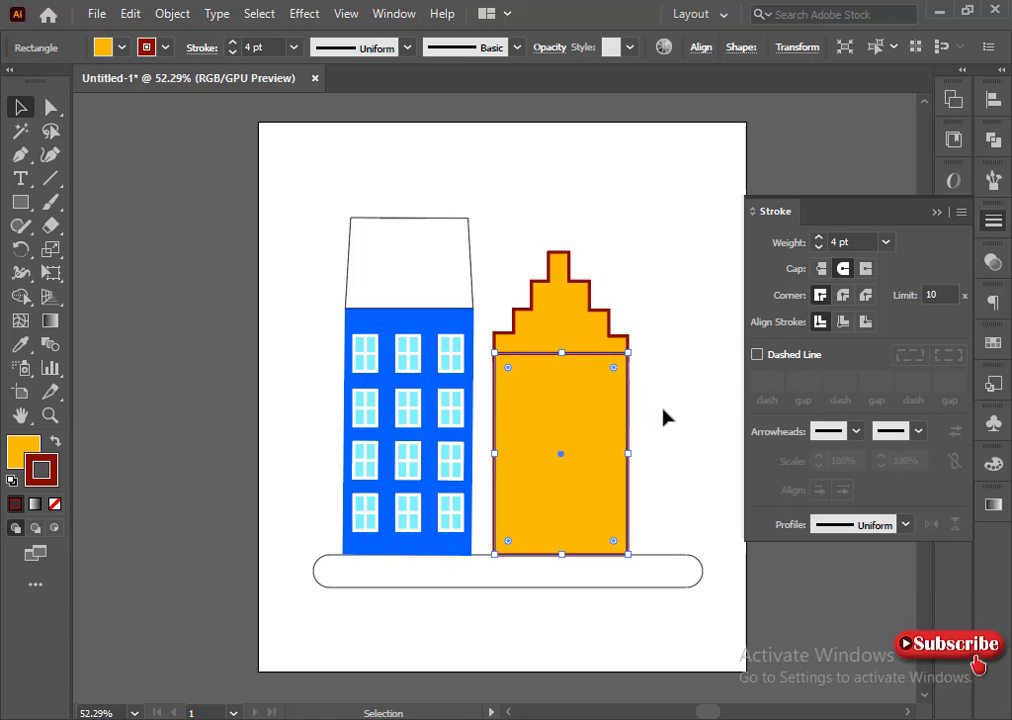
pyautogui.hotkey('ctrl', 'z')
pyautogui.click(663, 409)
pyautogui.click(592, 400)
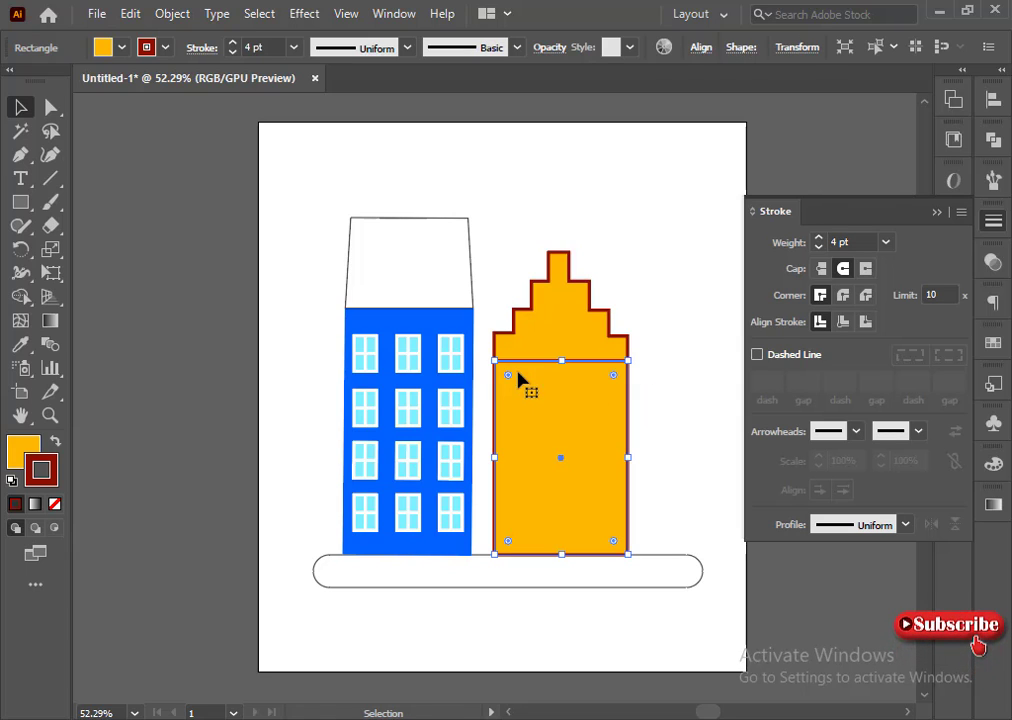
# Try deleting the two top corner anchor points of the stepped building's body, and undo the deletion.
pyautogui.click(51, 109)
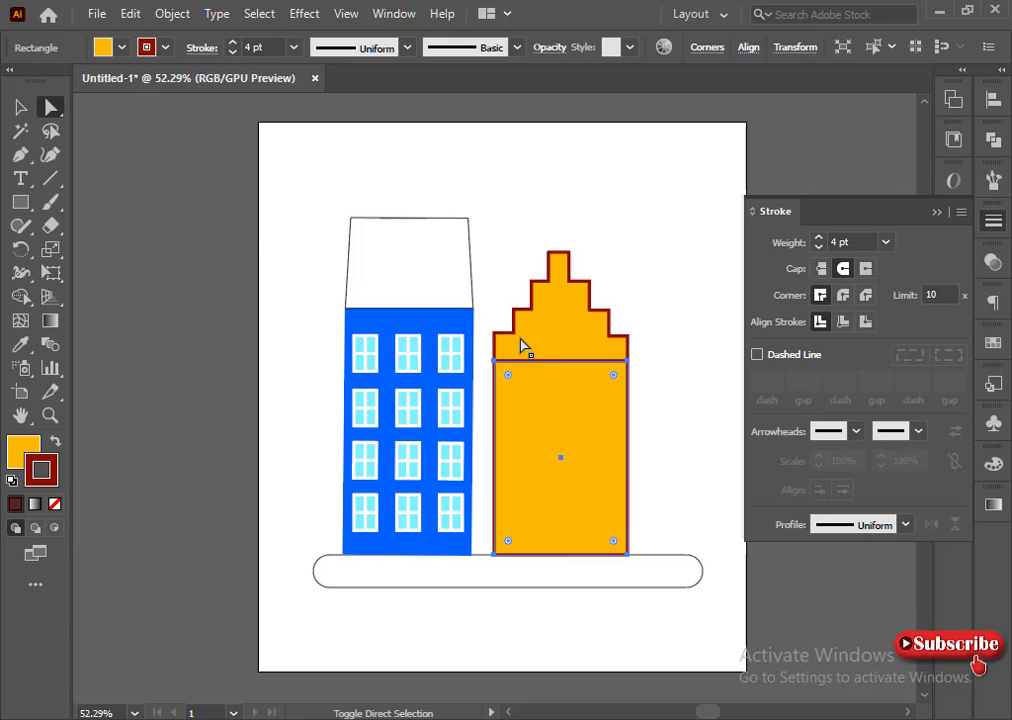
pyautogui.click(539, 361)
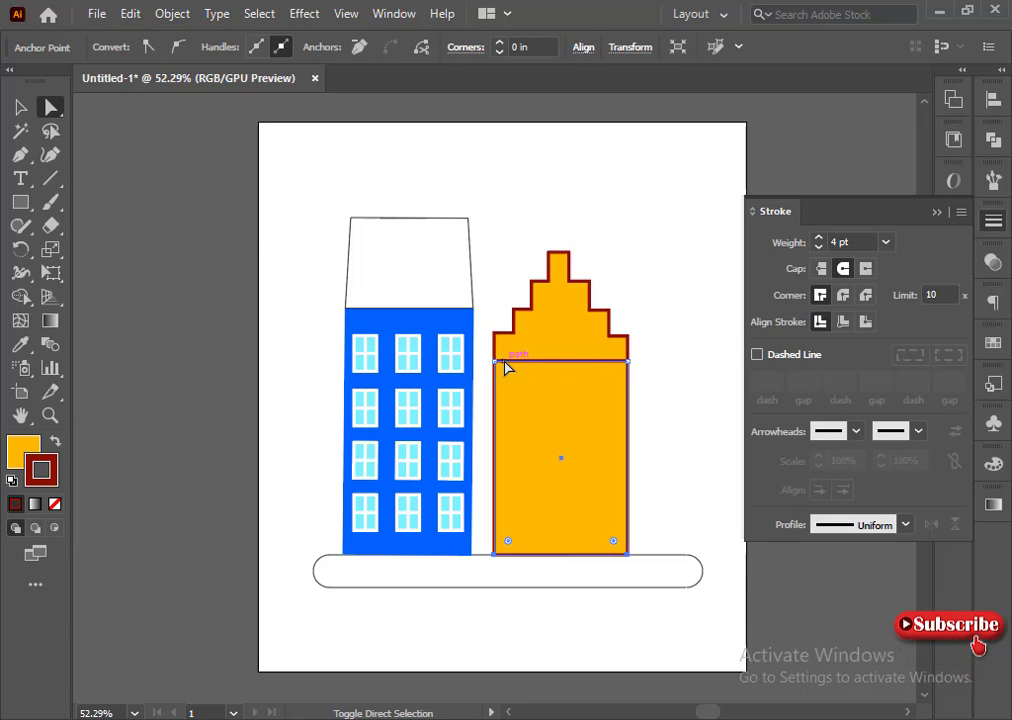
pyautogui.click(623, 368)
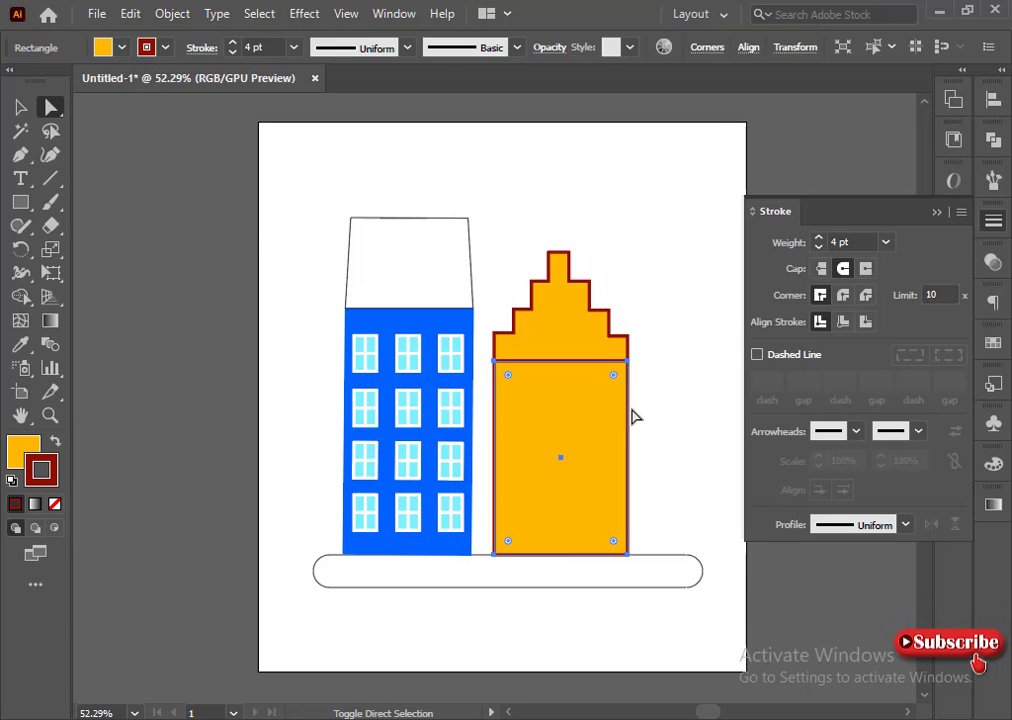
pyautogui.click(675, 453)
pyautogui.click(628, 361)
pyautogui.keyDown('shift'); pyautogui.click(494, 361); pyautogui.keyUp('shift')
pyautogui.press('Delete')
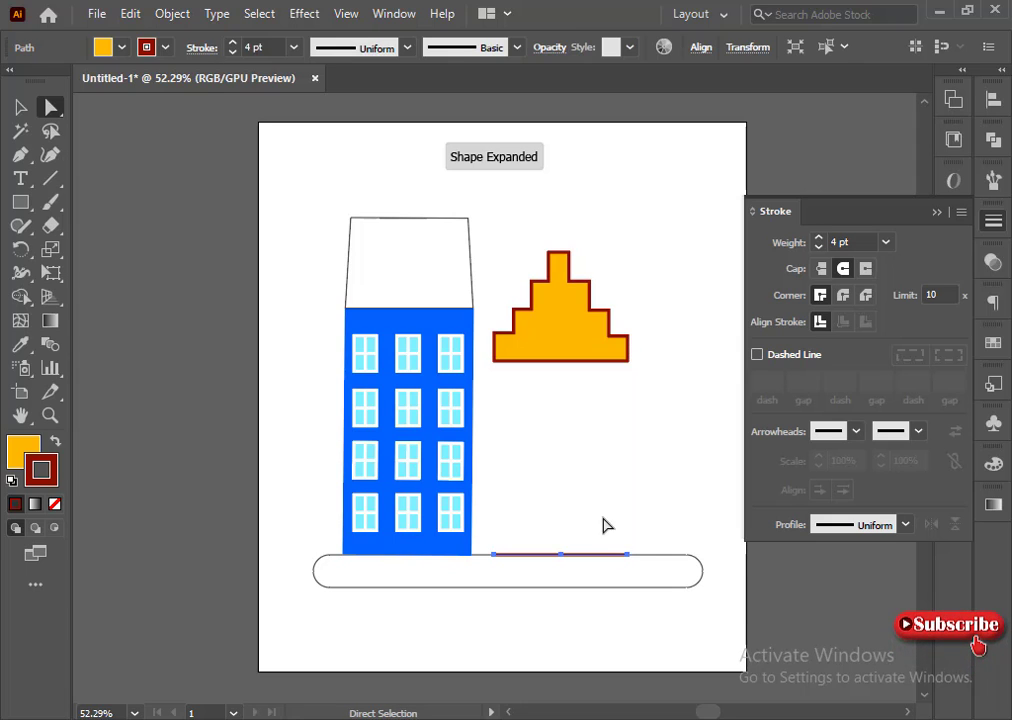
pyautogui.hotkey('ctrl', 'z')
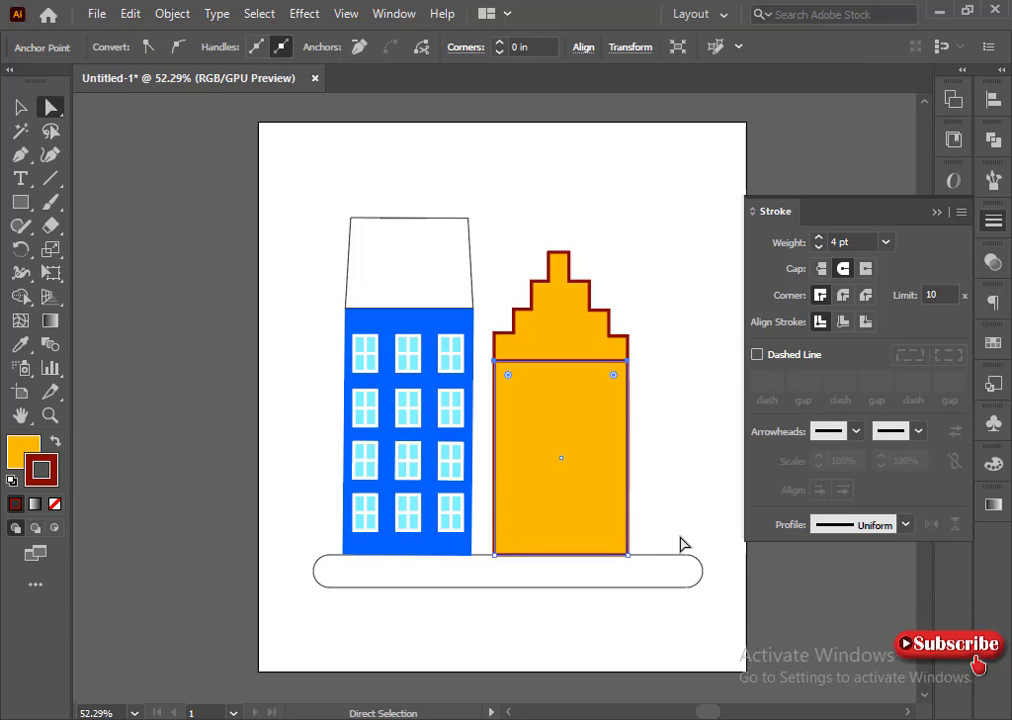
# Remove the top edge segment of the stepped building's rectangular body, leaving its sides and base outlined.
pyautogui.click(652, 454)
pyautogui.click(20, 155)
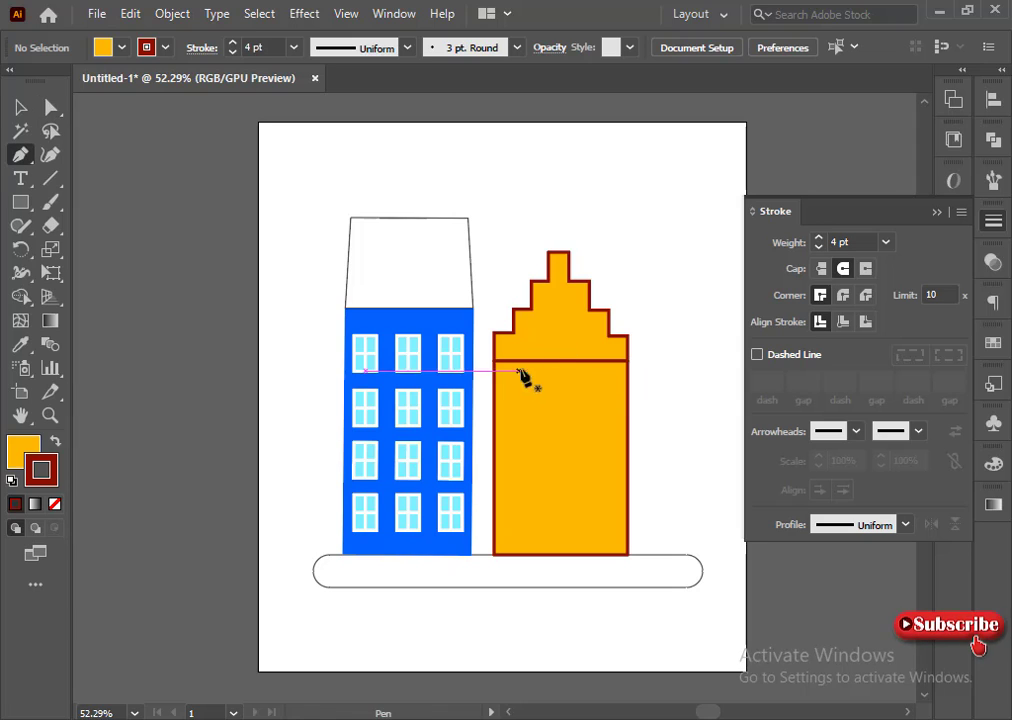
pyautogui.click(561, 360)
pyautogui.click(50, 107)
pyautogui.click(482, 416)
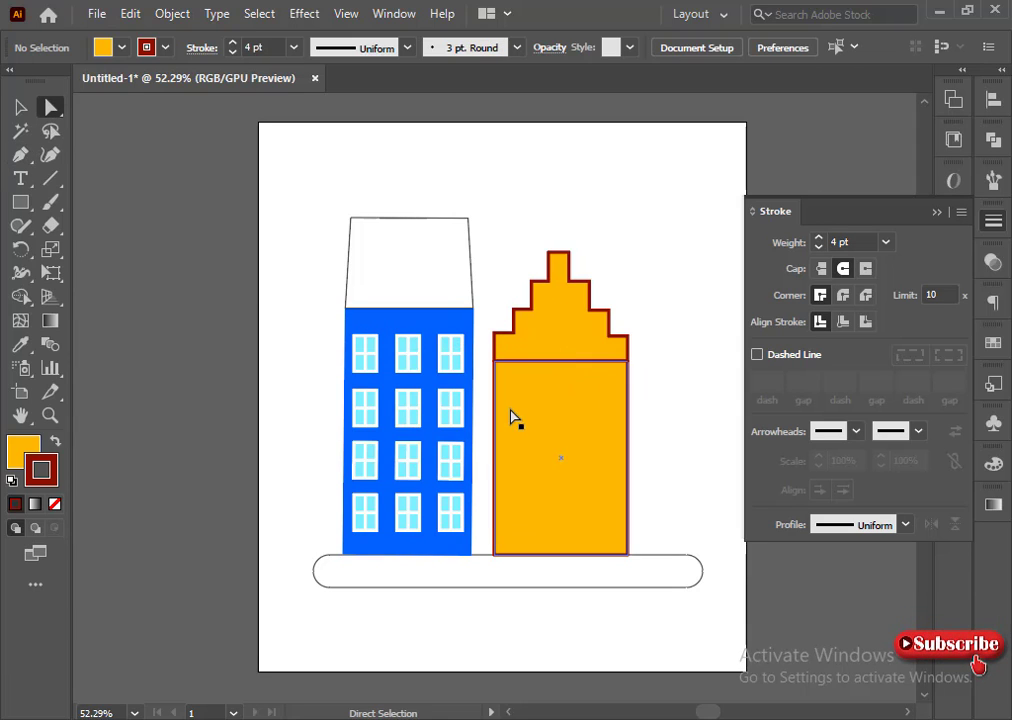
pyautogui.click(20, 155)
pyautogui.click(555, 360)
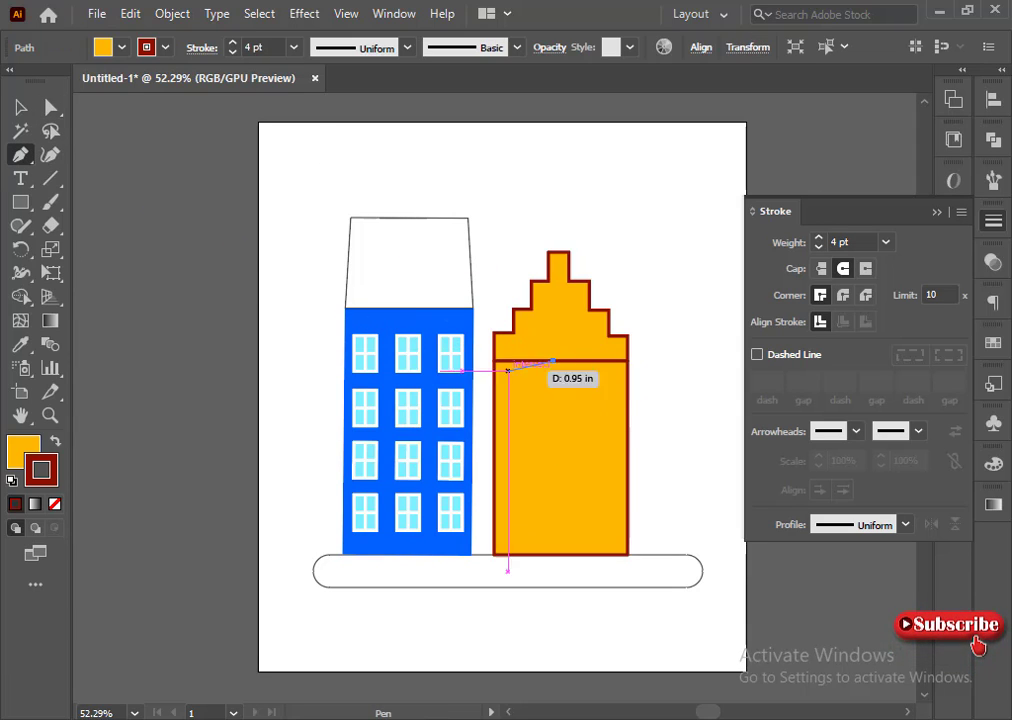
pyautogui.click(50, 106)
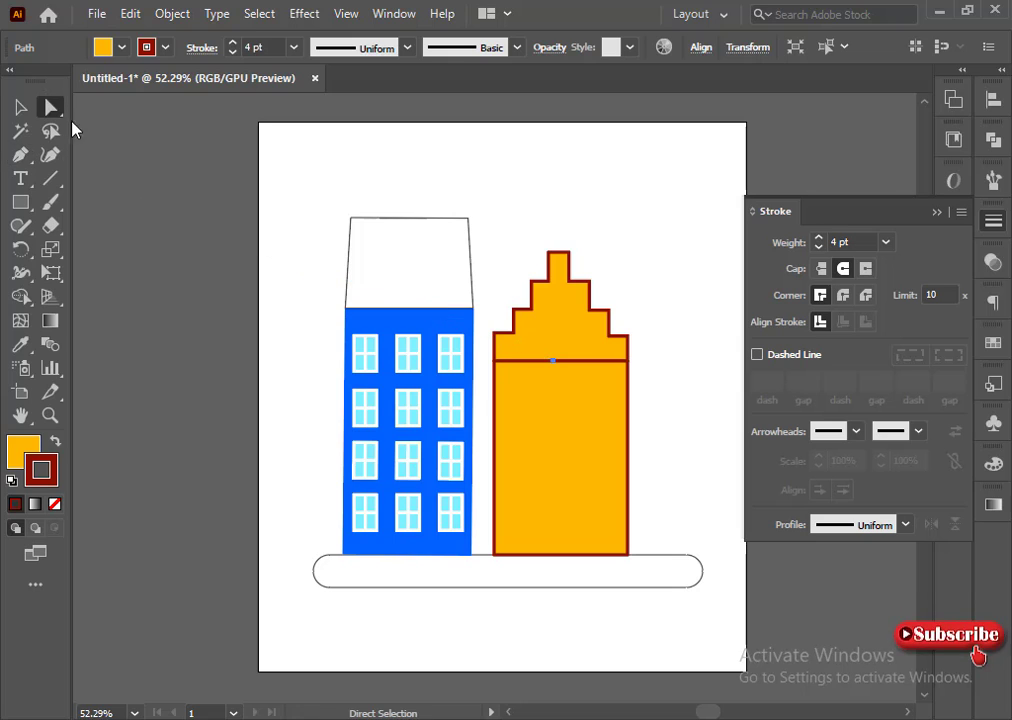
pyautogui.click(554, 361)
pyautogui.press('Delete')
pyautogui.click(689, 440)
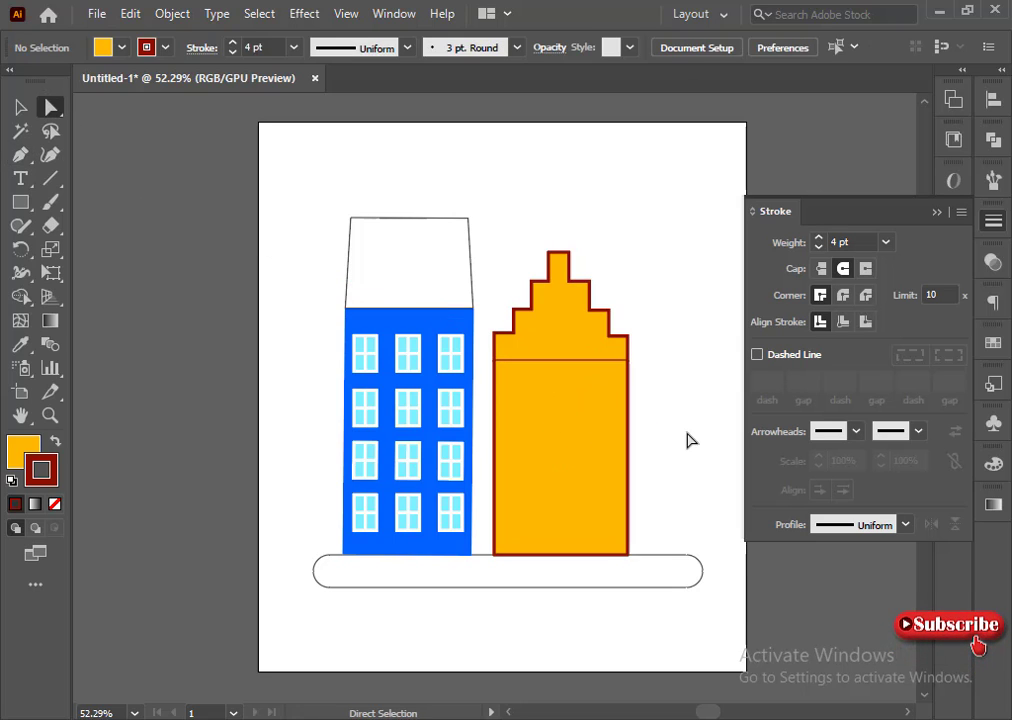
# Stretch the stepped building's body upward to about 4.1 in tall, covering the dividing line below the roof.
pyautogui.click(549, 404)
pyautogui.click(20, 110)
pyautogui.click(568, 360)
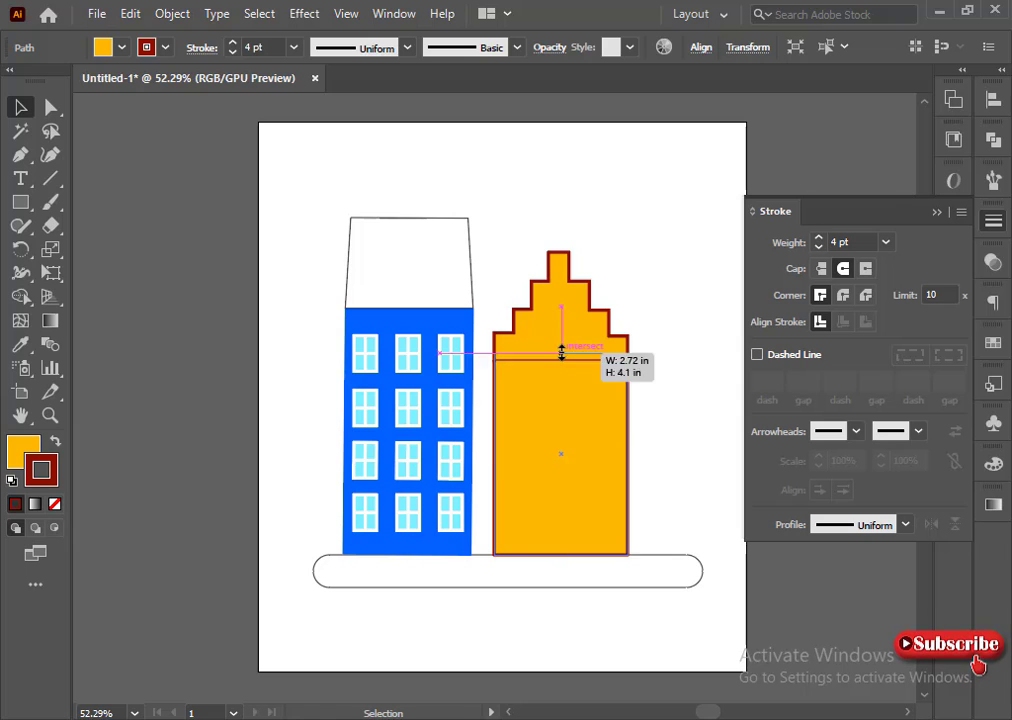
pyautogui.click(682, 380)
pyautogui.click(628, 366)
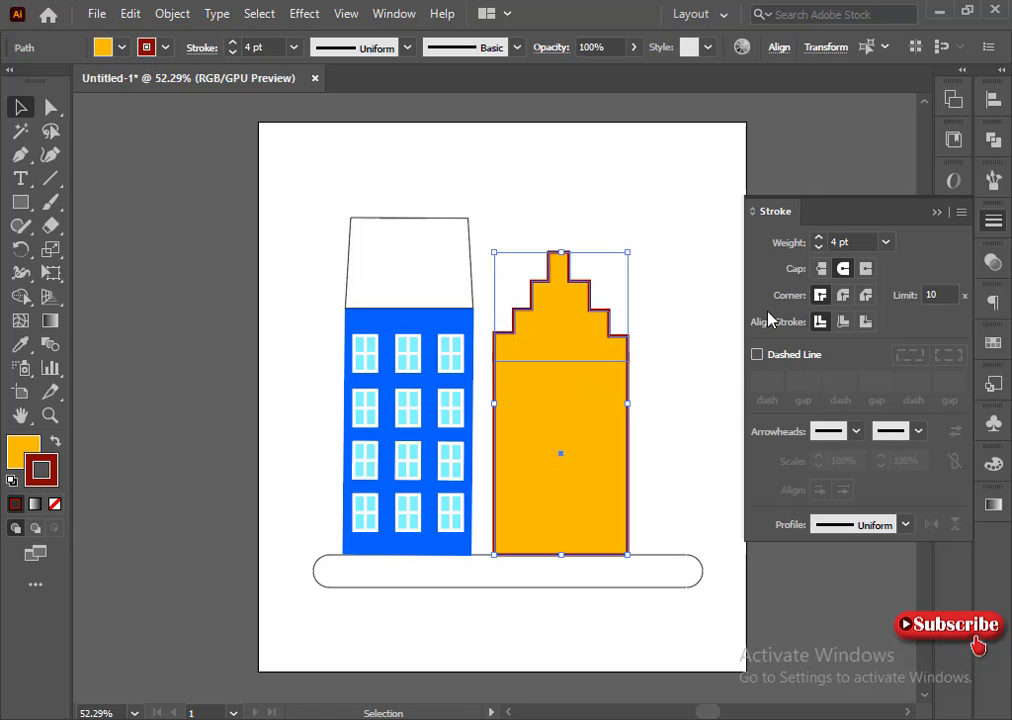
pyautogui.click(722, 354)
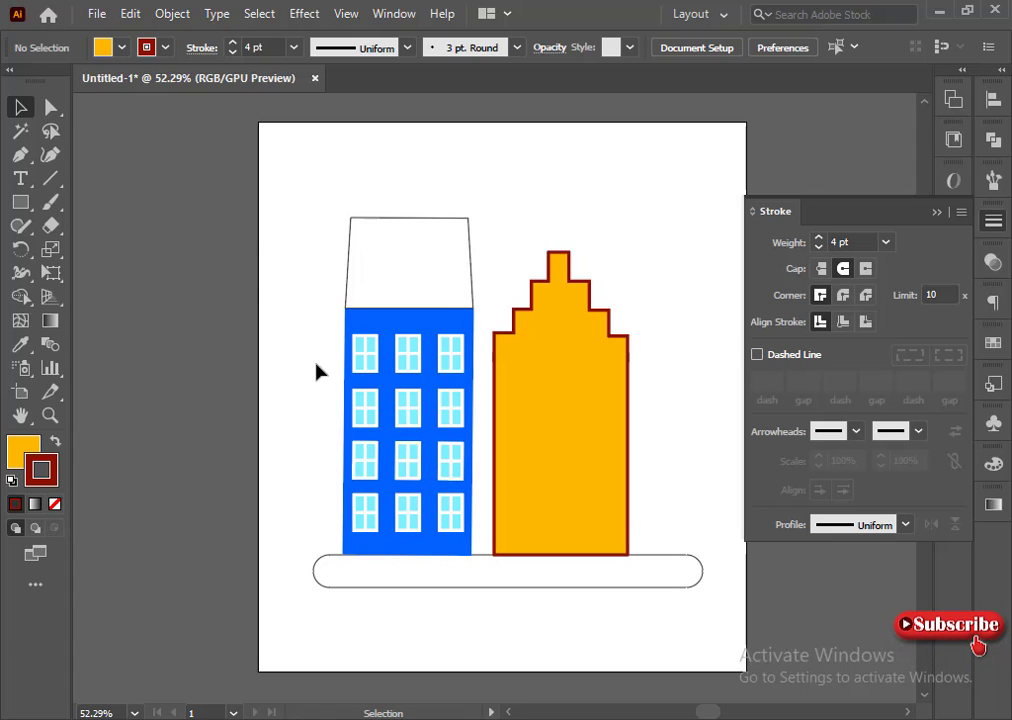
# Copy the blue building's upper-left window to the centre of the stepped building's gable.
pyautogui.click(386, 381)
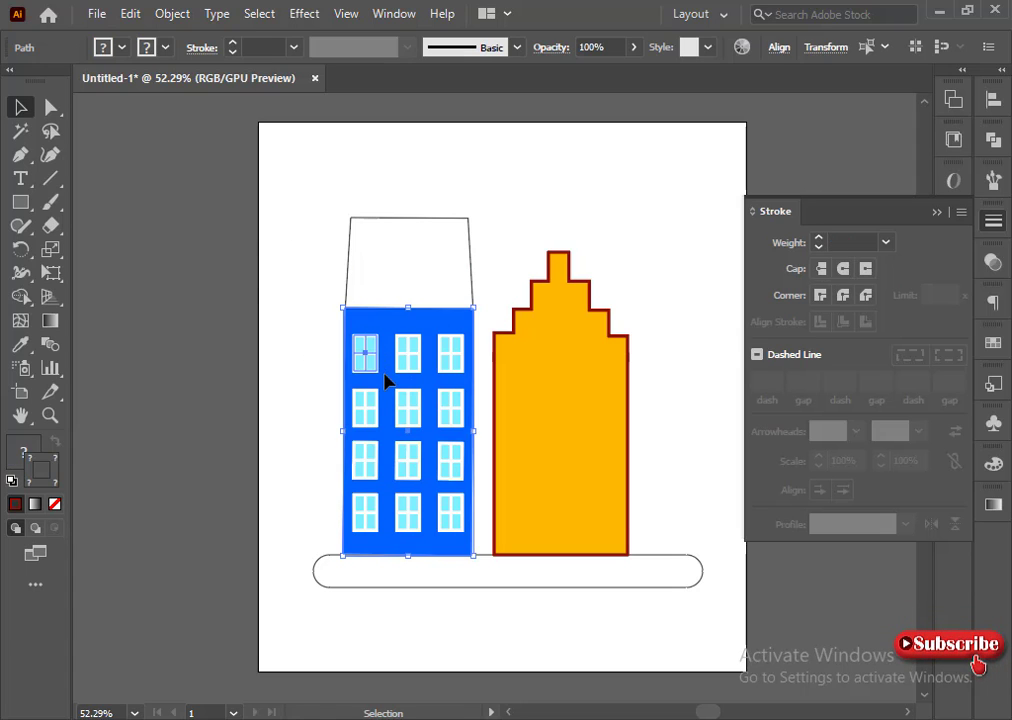
pyautogui.click(363, 352)
pyautogui.doubleClick(366, 351)
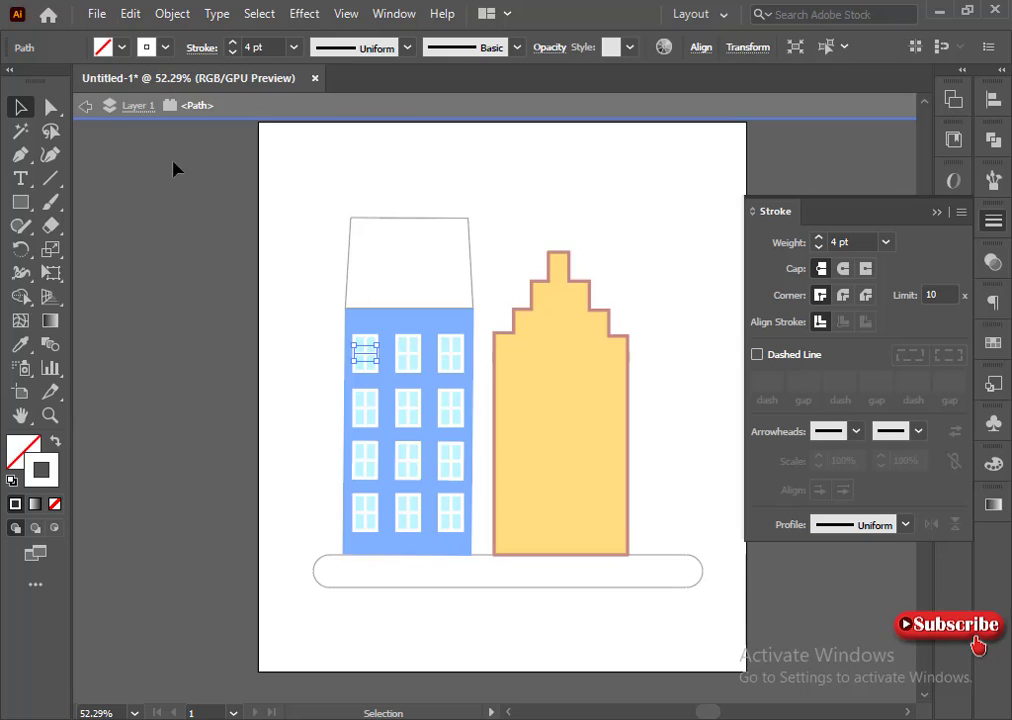
pyautogui.click(84, 107)
pyautogui.click(372, 360)
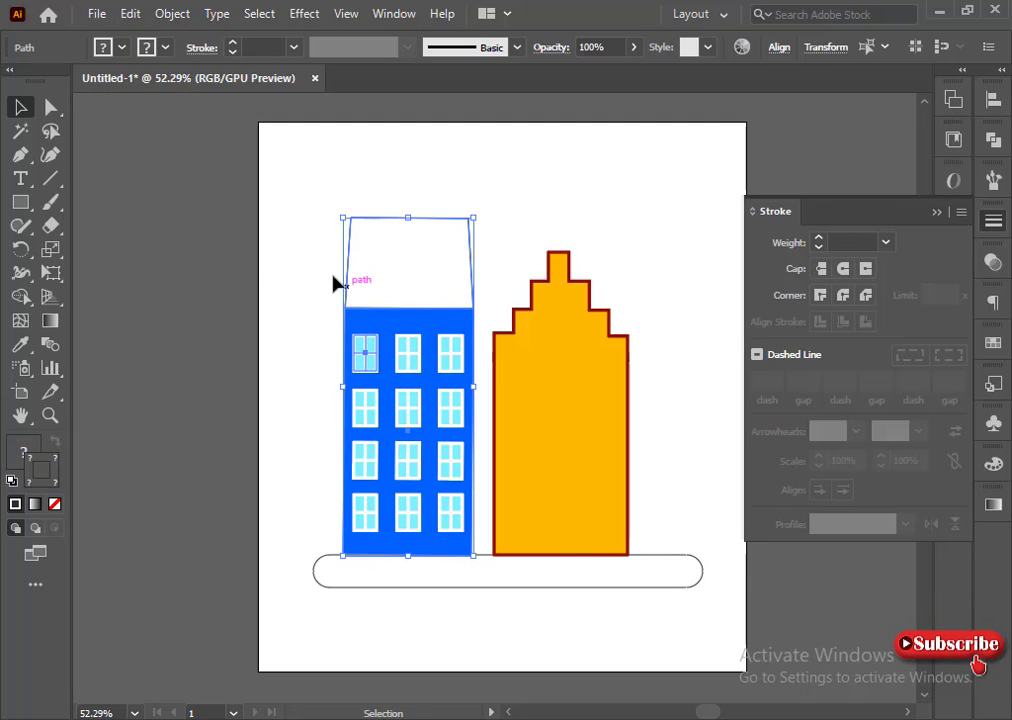
pyautogui.click(365, 345)
pyautogui.moveTo(365, 343); pyautogui.dragTo(562, 326)
pyautogui.press('shift')
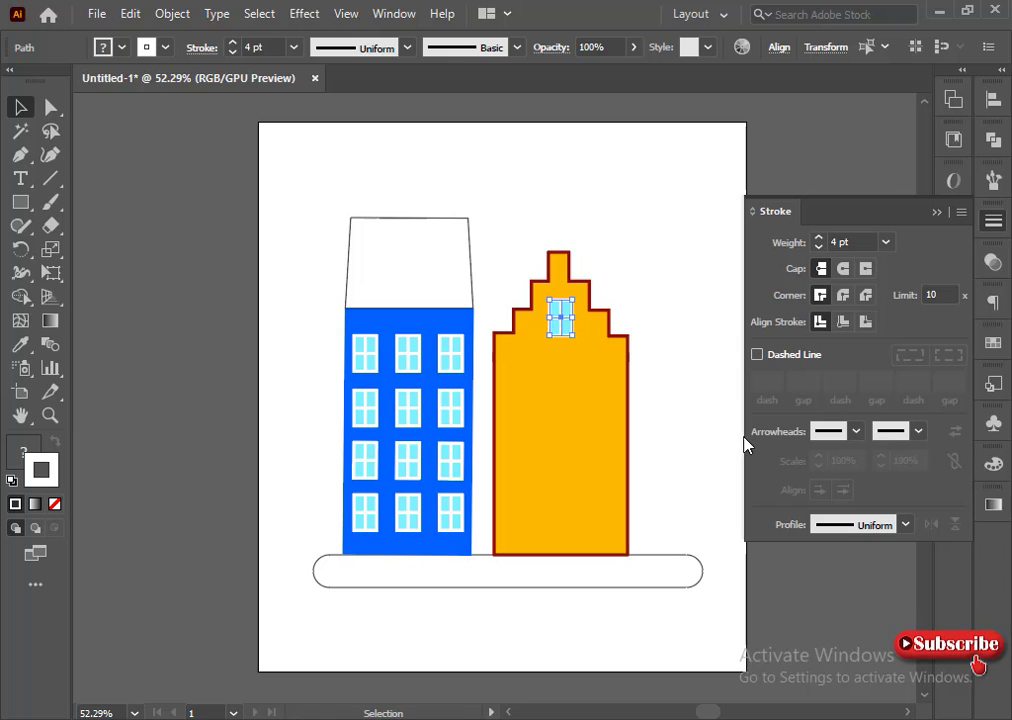
# Try copying the gable window to the upper-left part of the stepped building's body, and undo the copy.
pyautogui.moveTo(560, 328); pyautogui.dragTo(519, 376)
pyautogui.press('alt')
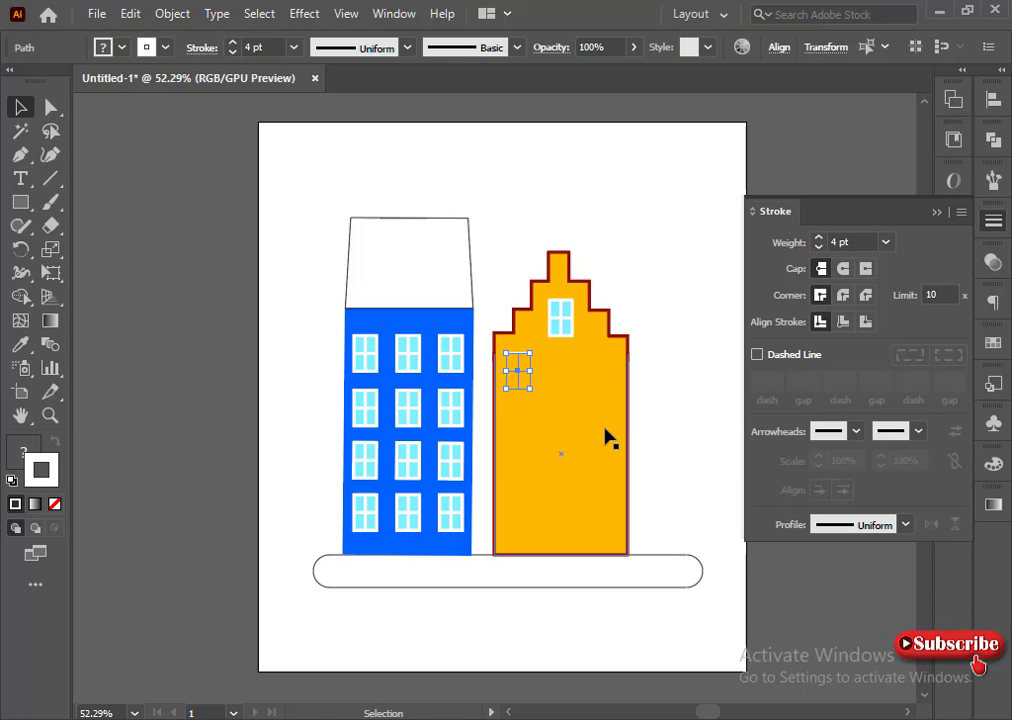
pyautogui.hotkey('ctrl', 'z')
pyautogui.click(670, 287)
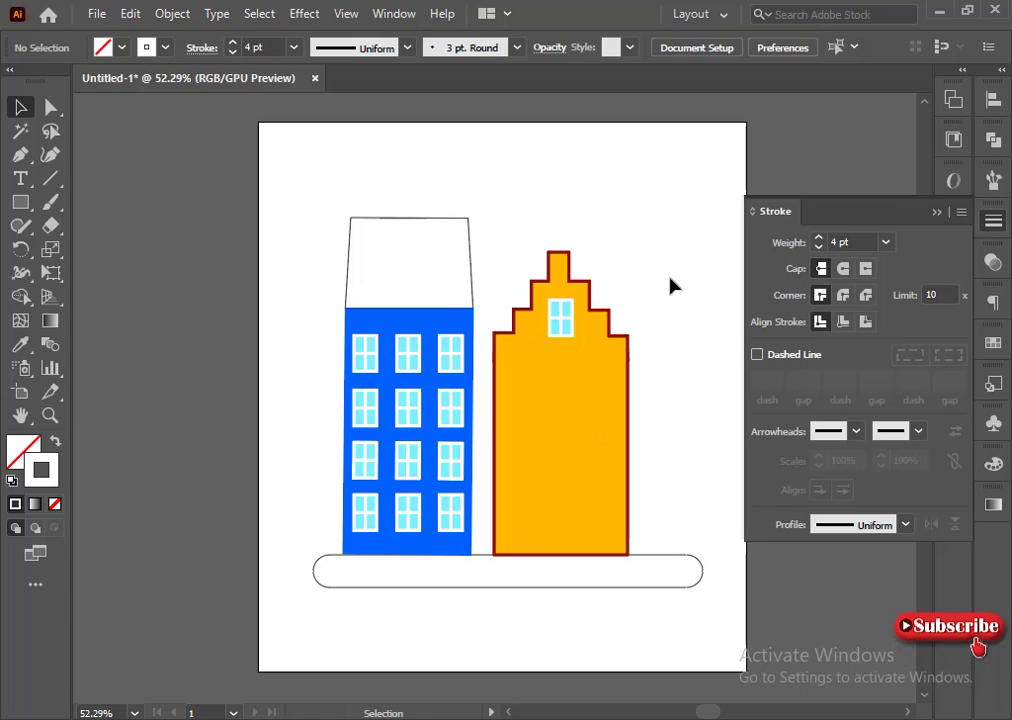
# Duplicate the gable window to the upper-left of the stepped building's body and bring the copy to the front.
pyautogui.click(560, 352)
pyautogui.click(558, 316)
pyautogui.moveTo(561, 320); pyautogui.dragTo(517, 375)
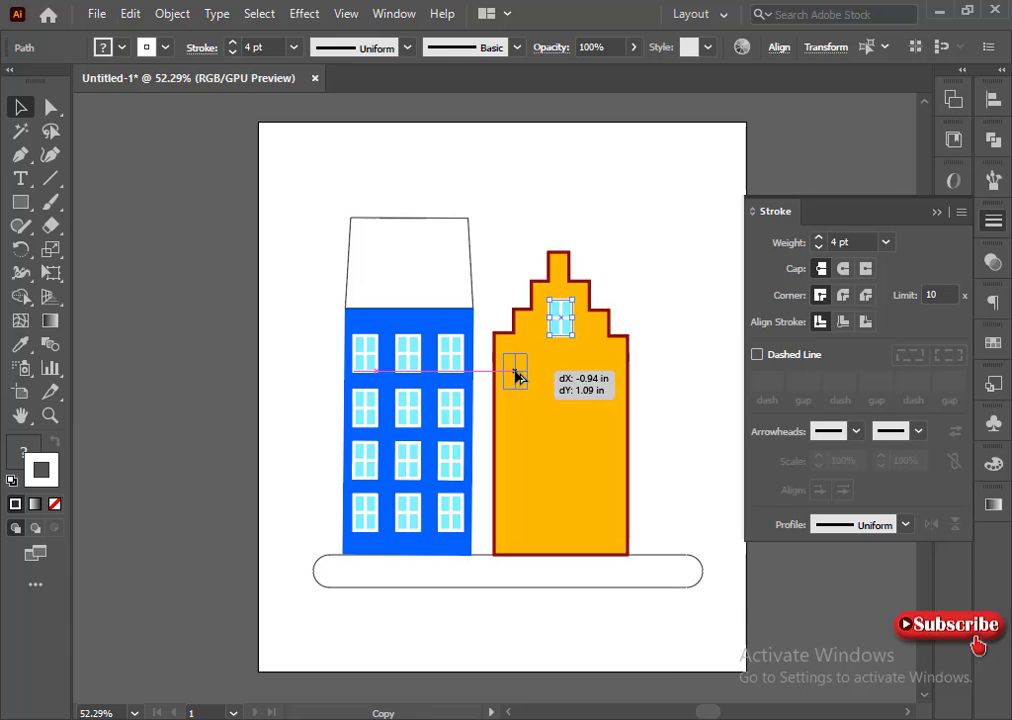
pyautogui.rightClick(517, 375)
pyautogui.moveTo(624, 618)
pyautogui.click(780, 614)
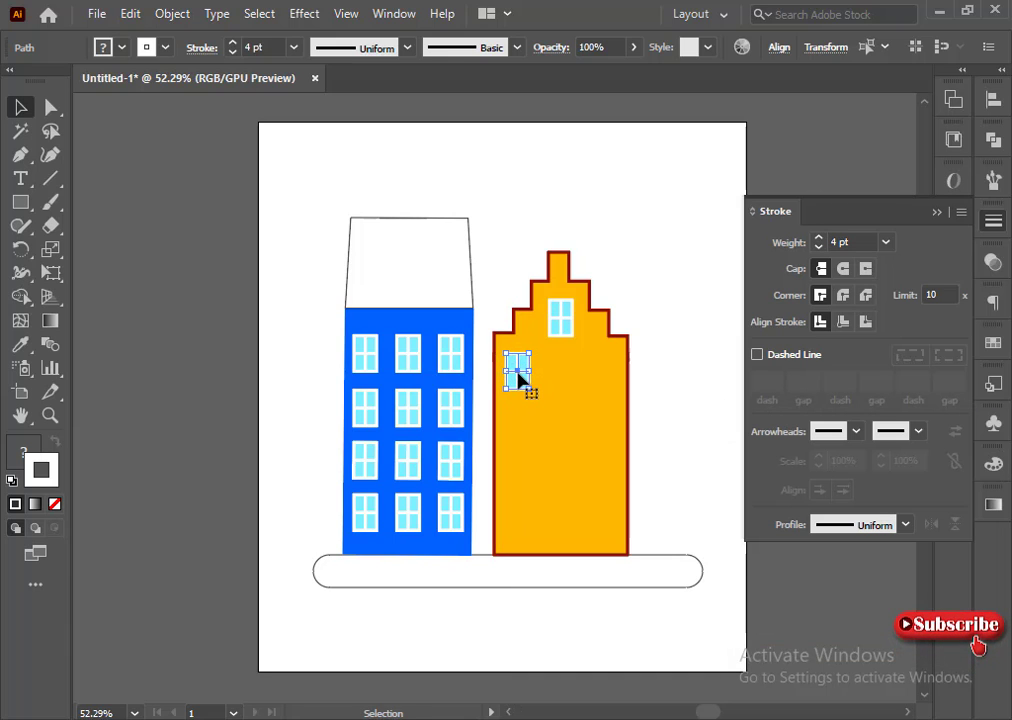
# Duplicate the body window into an evenly spaced row of three, and repeat that row downward to make four rows.
pyautogui.moveTo(518, 378); pyautogui.dragTo(560, 376)
pyautogui.hotkey('ctrl', 'd')
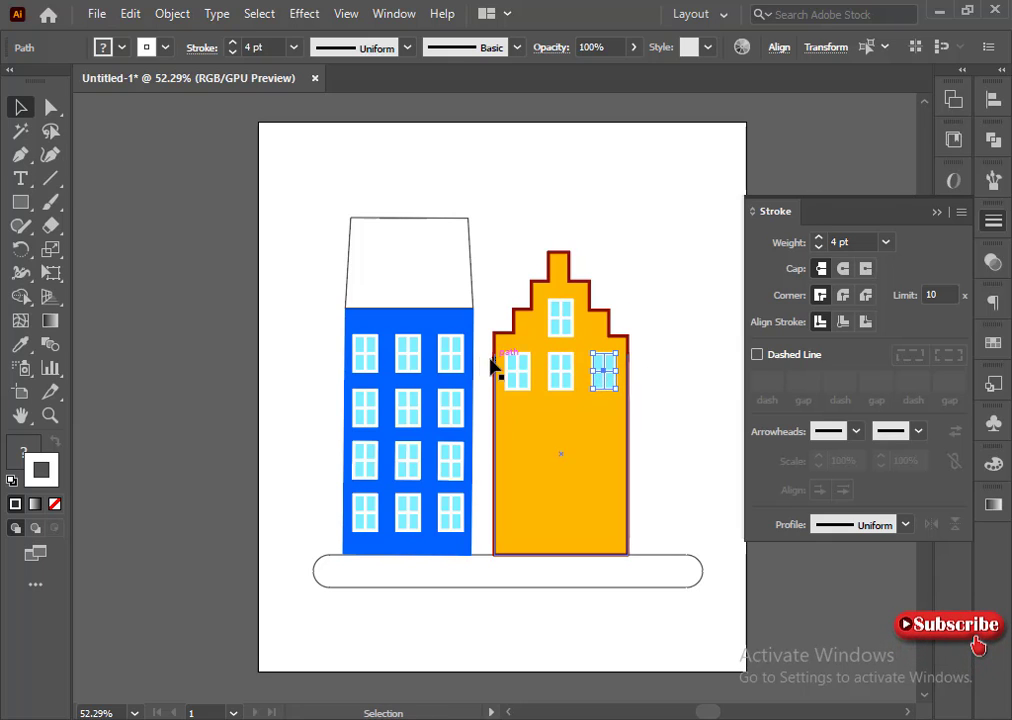
pyautogui.click(615, 392)
pyautogui.click(562, 384)
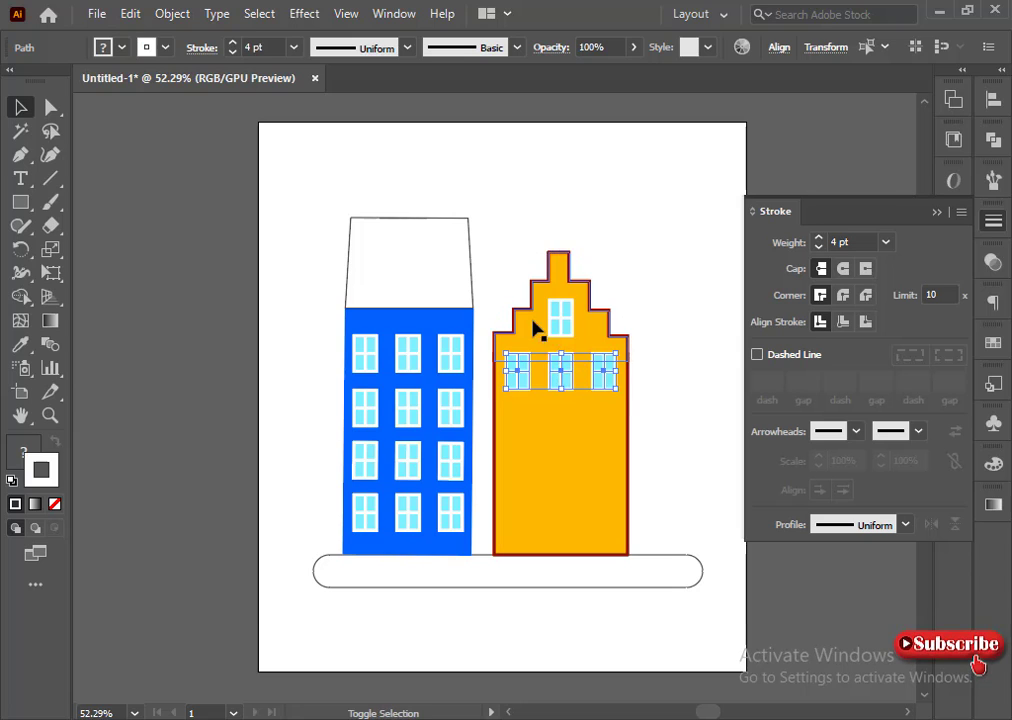
pyautogui.moveTo(565, 376); pyautogui.dragTo(562, 424)
pyautogui.hotkey('ctrl', 'd')
pyautogui.hotkey('ctrl', 'd')
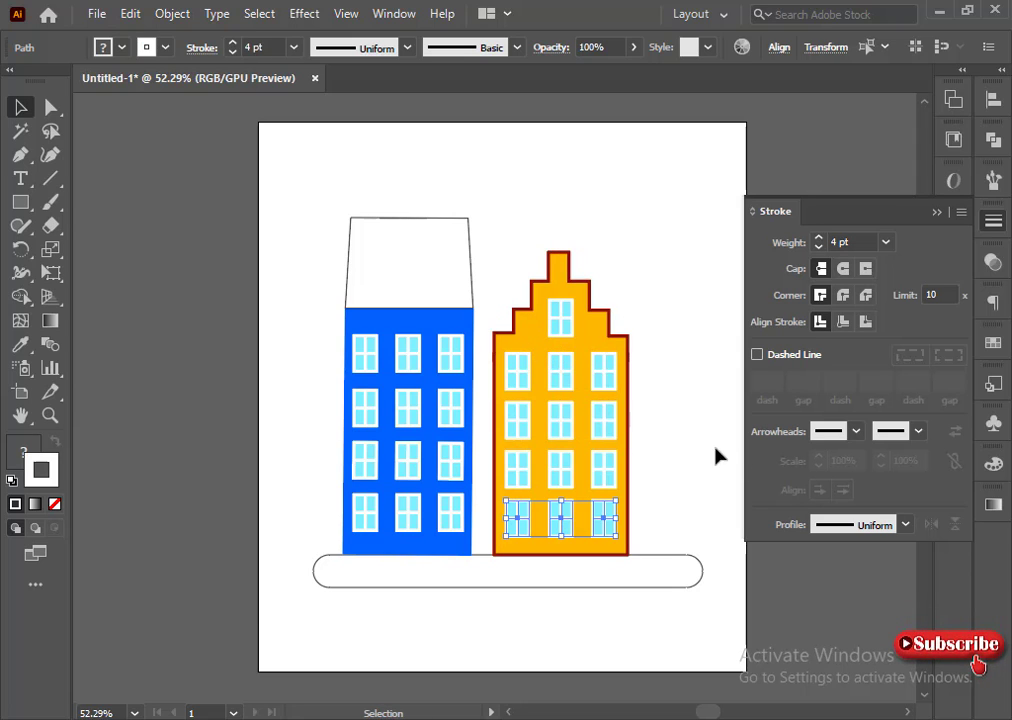
pyautogui.click(716, 454)
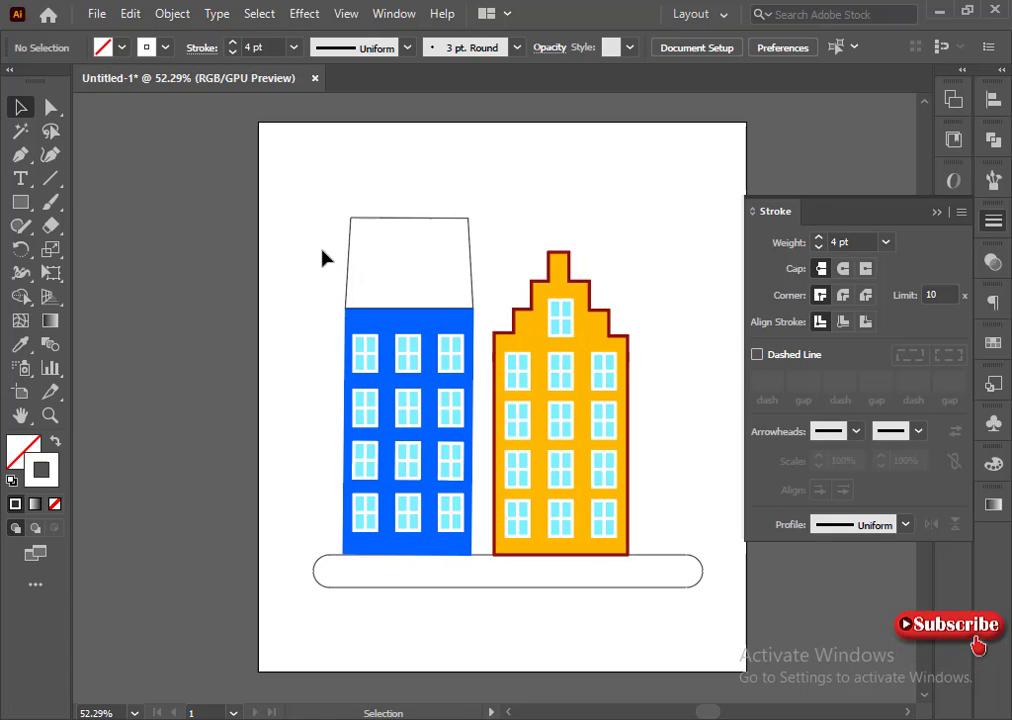
# Remove the outline from the left building's tapered roof and restore a thin black outline.
pyautogui.moveTo(288, 203); pyautogui.dragTo(398, 275)
pyautogui.click(45, 472)
pyautogui.click(55, 504)
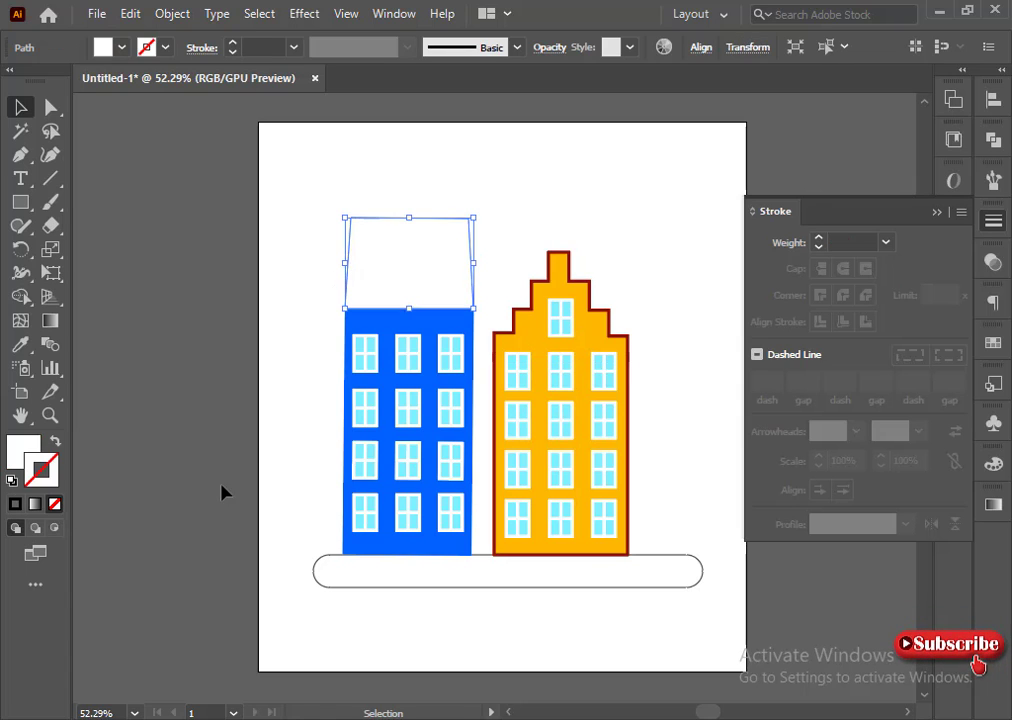
pyautogui.click(322, 278)
pyautogui.moveTo(322, 278); pyautogui.dragTo(342, 345)
pyautogui.click(15, 504)
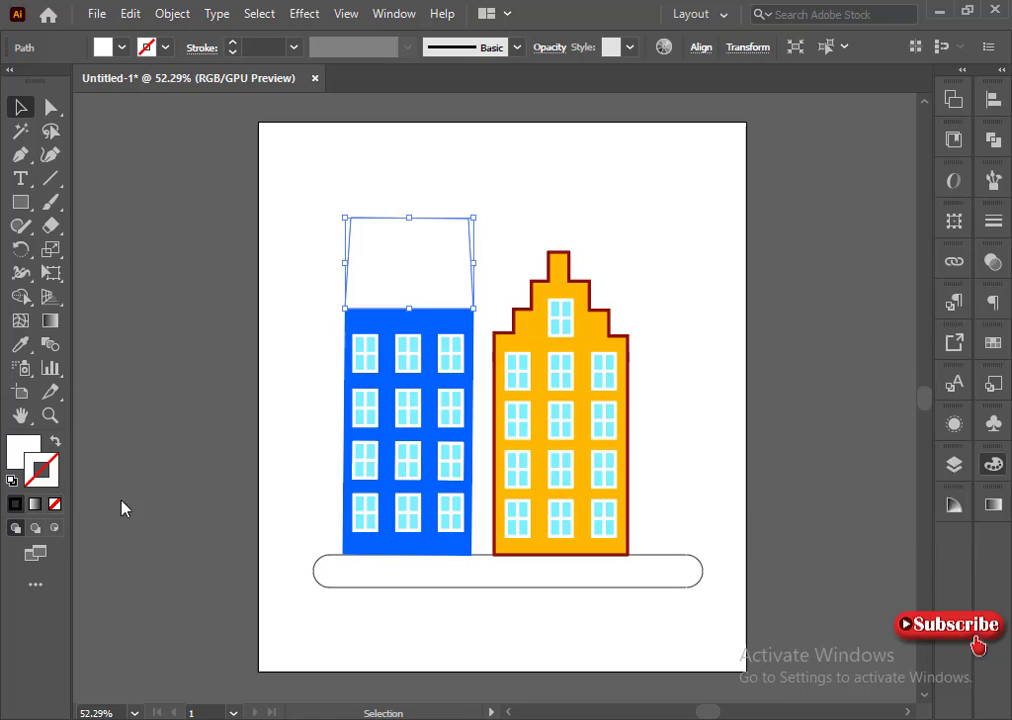
# Try adding two reduced window copies side by side on the left building's tapered roof.
pyautogui.click(305, 453)
pyautogui.moveTo(422, 370); pyautogui.dragTo(353, 235)
pyautogui.moveTo(440, 256); pyautogui.dragTo(420, 257)
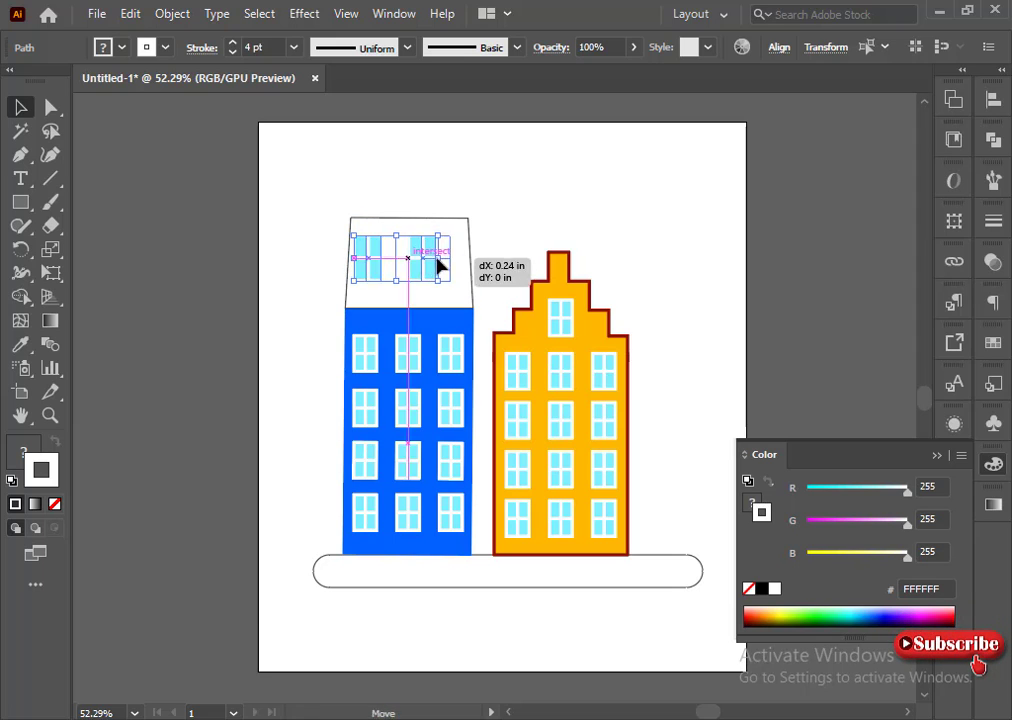
pyautogui.moveTo(373, 226); pyautogui.dragTo(389, 264)
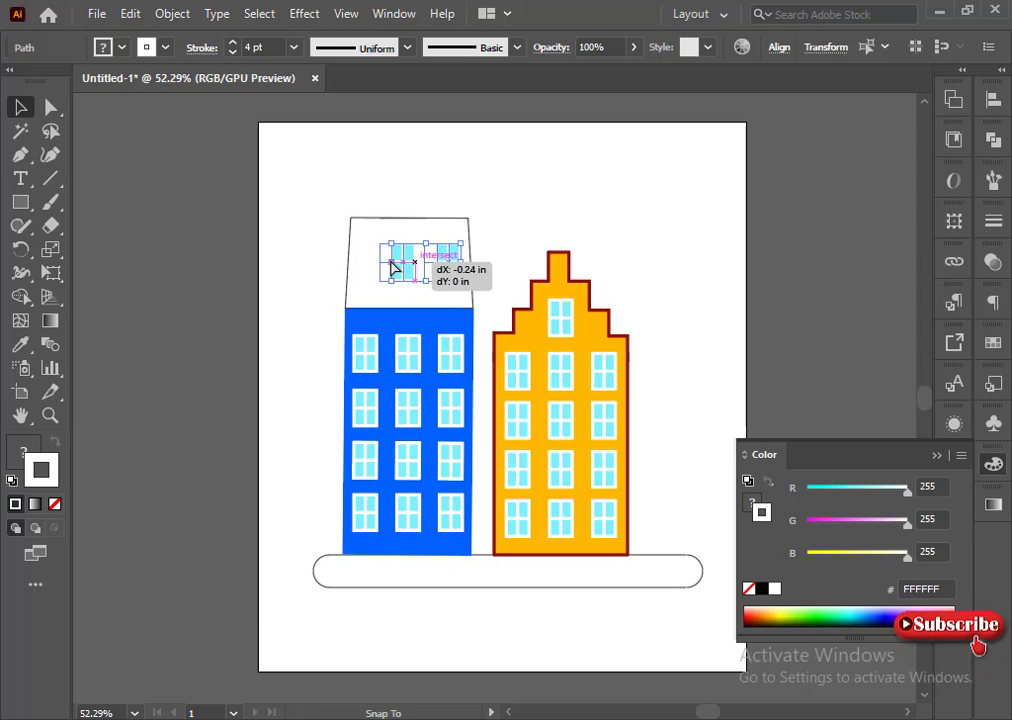
pyautogui.click(330, 255)
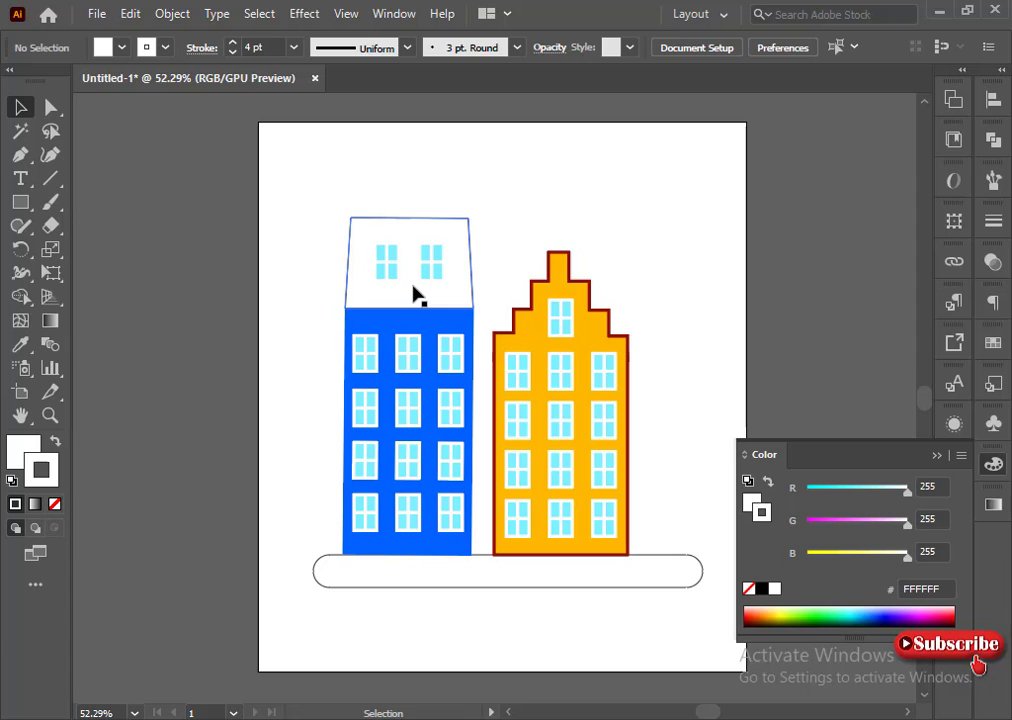
pyautogui.click(385, 281)
# Undo the window copies placed on the left building's tapered roof.
pyautogui.hotkey('ctrl', 'z')
pyautogui.hotkey('ctrl', 'z')
pyautogui.hotkey('ctrl', 'z')
pyautogui.hotkey('ctrl', 'z')
pyautogui.hotkey('ctrl', 'z')
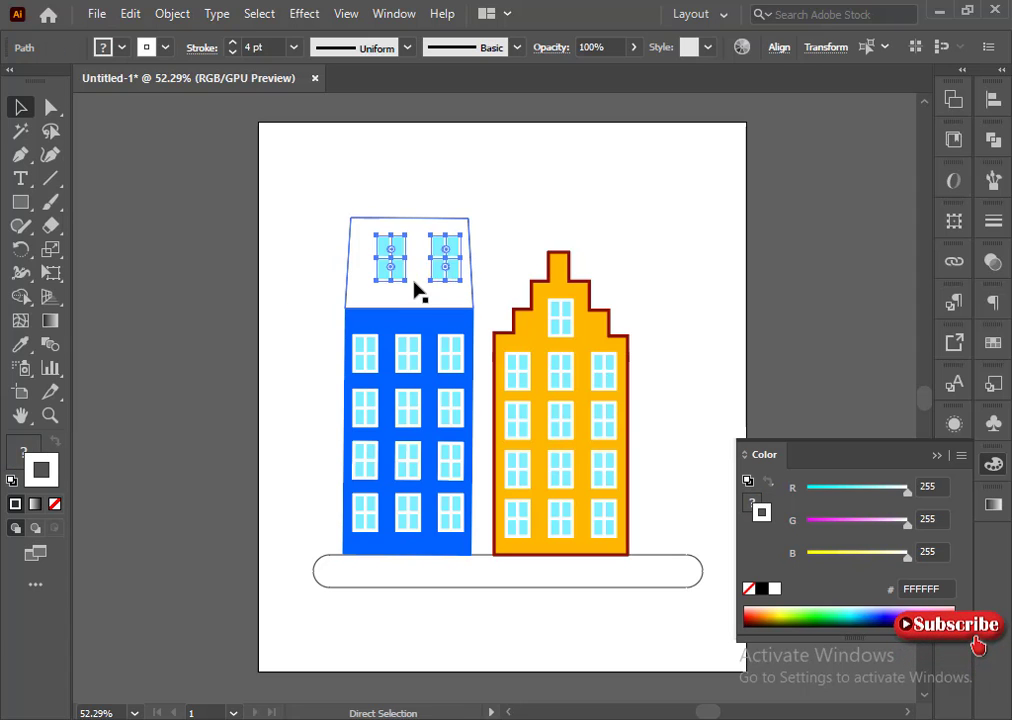
pyautogui.hotkey('ctrl', 'z')
pyautogui.click(307, 273)
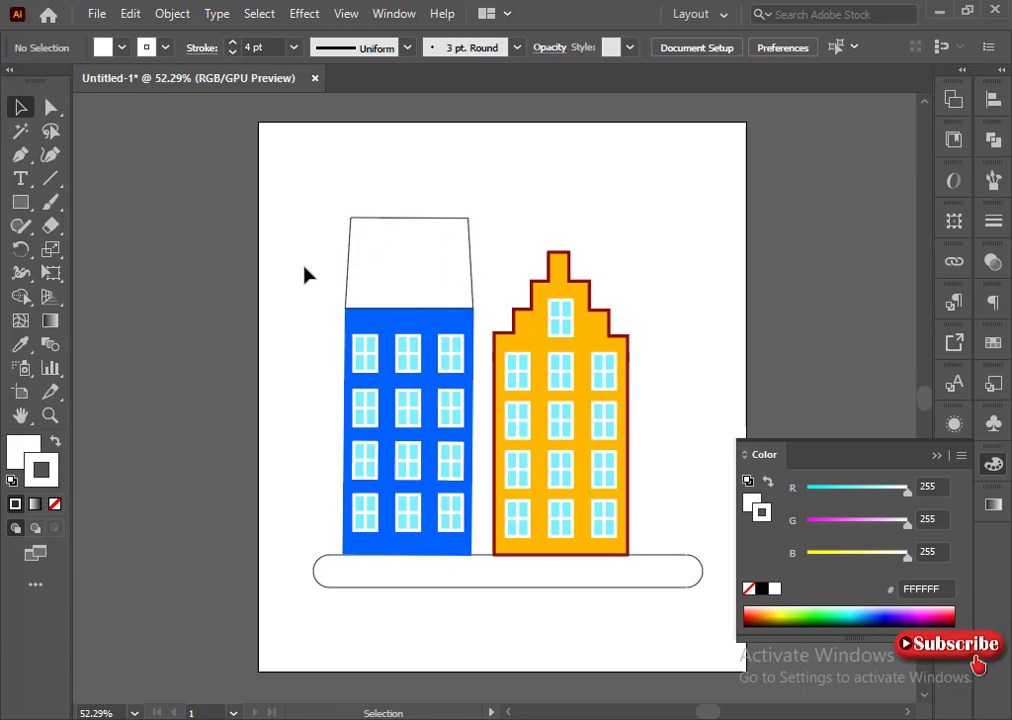
# Shorten the left building's tapered roof by lowering its upper edge.
pyautogui.moveTo(300, 253); pyautogui.dragTo(484, 291)
pyautogui.moveTo(409, 218); pyautogui.dragTo(412, 250)
pyautogui.click(342, 188)
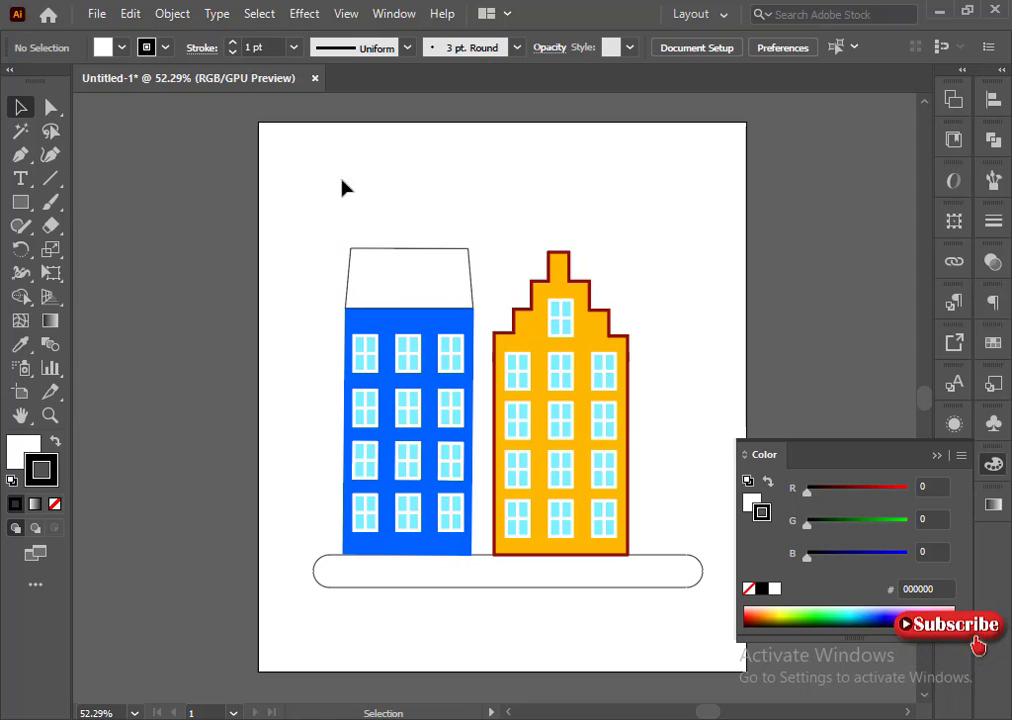
# Give the blue building's tapered roof a white fill and remove its outline.
pyautogui.click(357, 253)
pyautogui.press('x')
pyautogui.press('/')
pyautogui.click(357, 253)
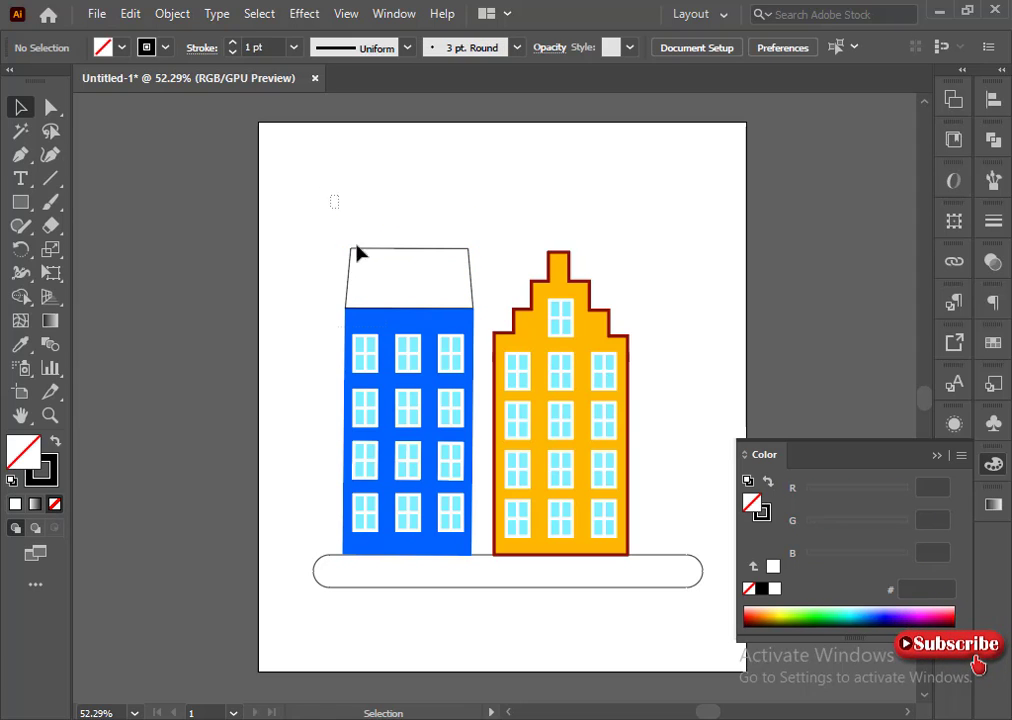
pyautogui.click(347, 275)
pyautogui.press('d')
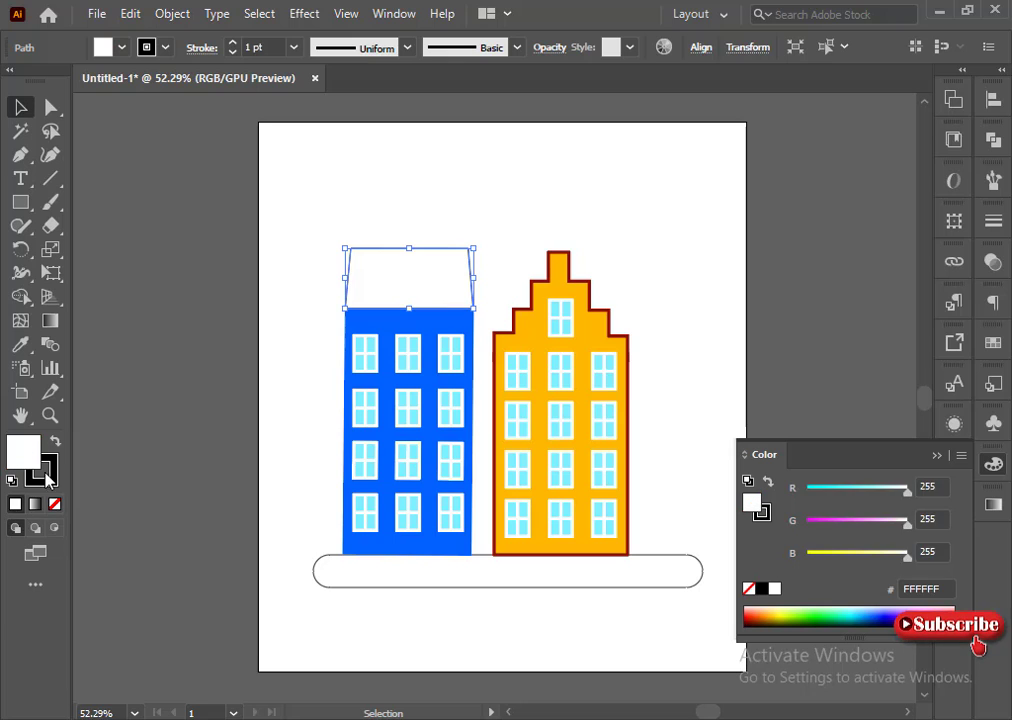
pyautogui.press('x')
pyautogui.press('/')
pyautogui.click(301, 308)
# Duplicate the blue building with its roof and windows, placing the copy across the artboard's left edge.
pyautogui.moveTo(409, 469); pyautogui.dragTo(238, 440)
pyautogui.press('alt')
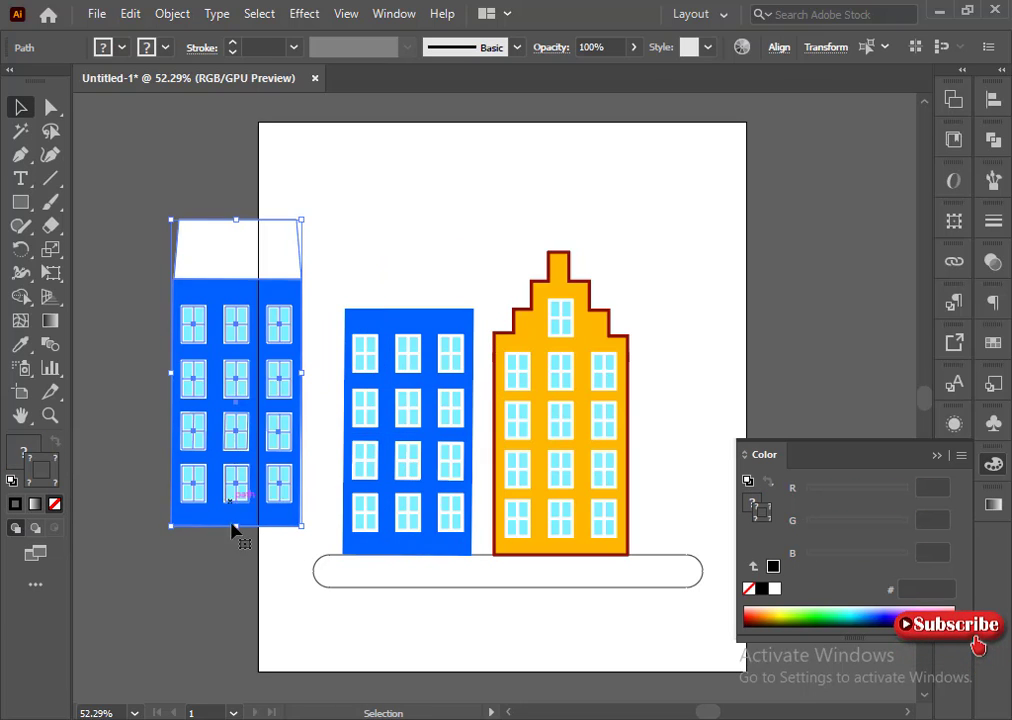
pyautogui.click(238, 548)
# Fill the copied building's body with pink, using red 255 and blue 215, and leave it without an outline.
pyautogui.click(251, 519)
pyautogui.click(918, 611)
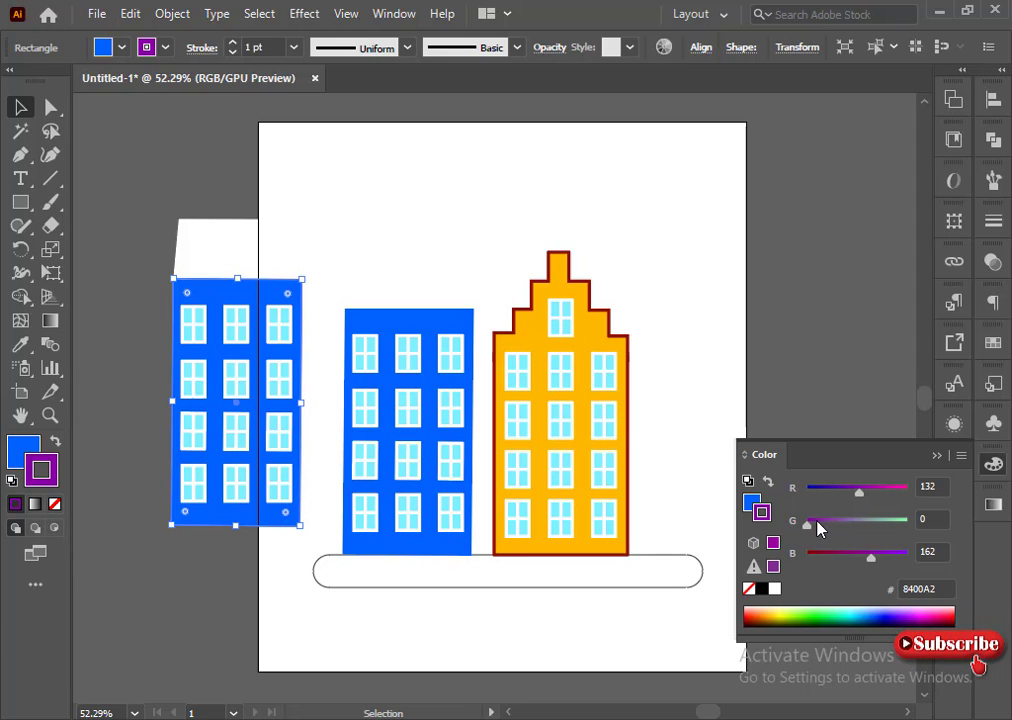
pyautogui.click(55, 504)
pyautogui.click(22, 449)
pyautogui.moveTo(808, 491); pyautogui.dragTo(910, 490)
pyautogui.moveTo(845, 524)
pyautogui.mouseDown()
pyautogui.moveTo(812, 522)
pyautogui.moveTo(836, 533)
pyautogui.mouseUp()
pyautogui.moveTo(906, 555); pyautogui.dragTo(890, 564)
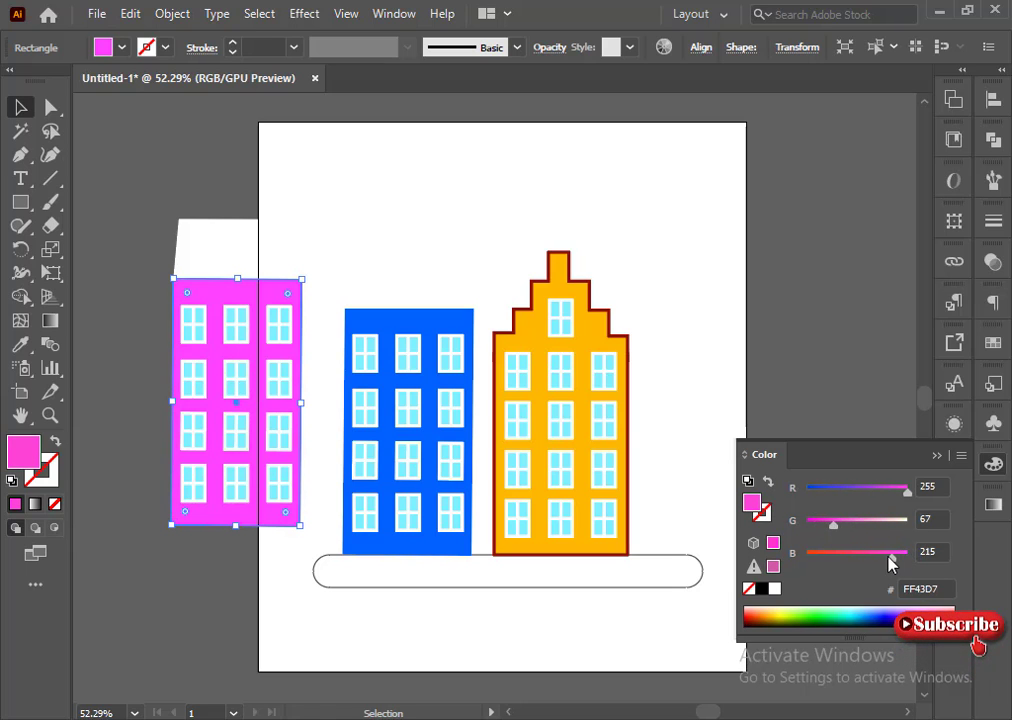
pyautogui.moveTo(836, 537); pyautogui.dragTo(845, 533)
pyautogui.click(766, 366)
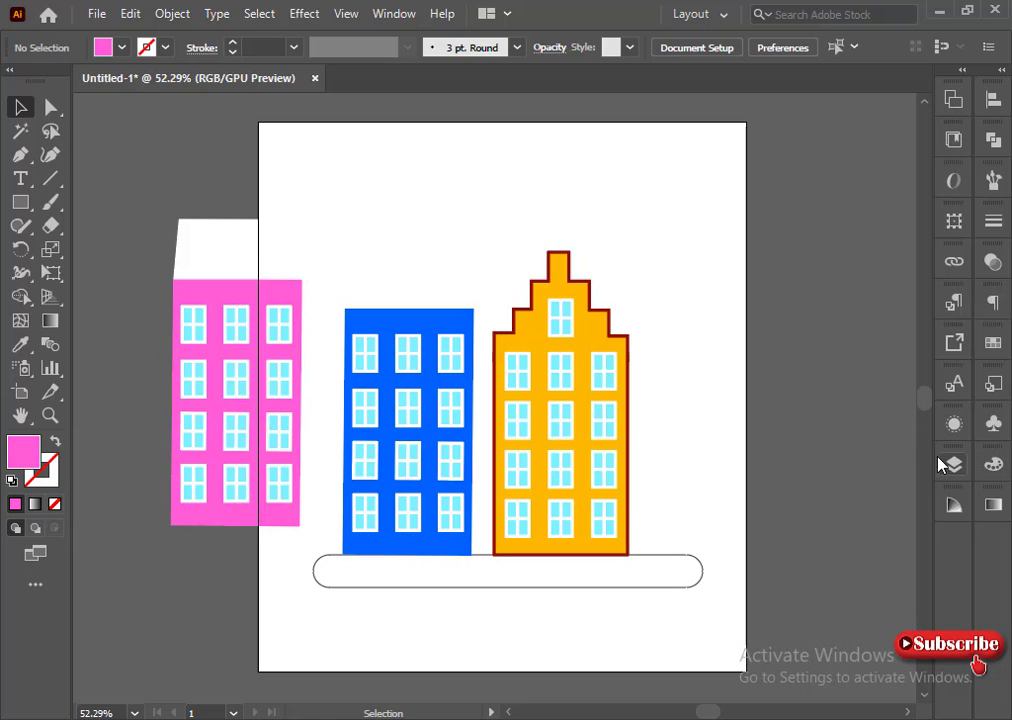
# Remove the dark red outline from the yellow building's body and its stepped gable.
pyautogui.click(621, 377)
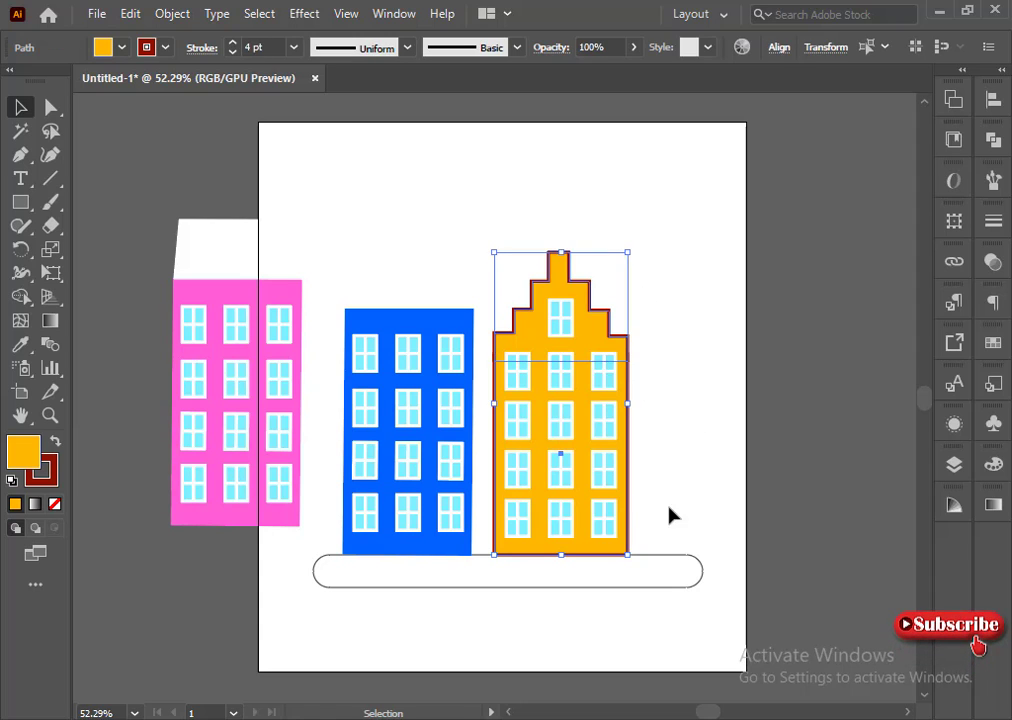
pyautogui.moveTo(651, 497); pyautogui.dragTo(620, 533)
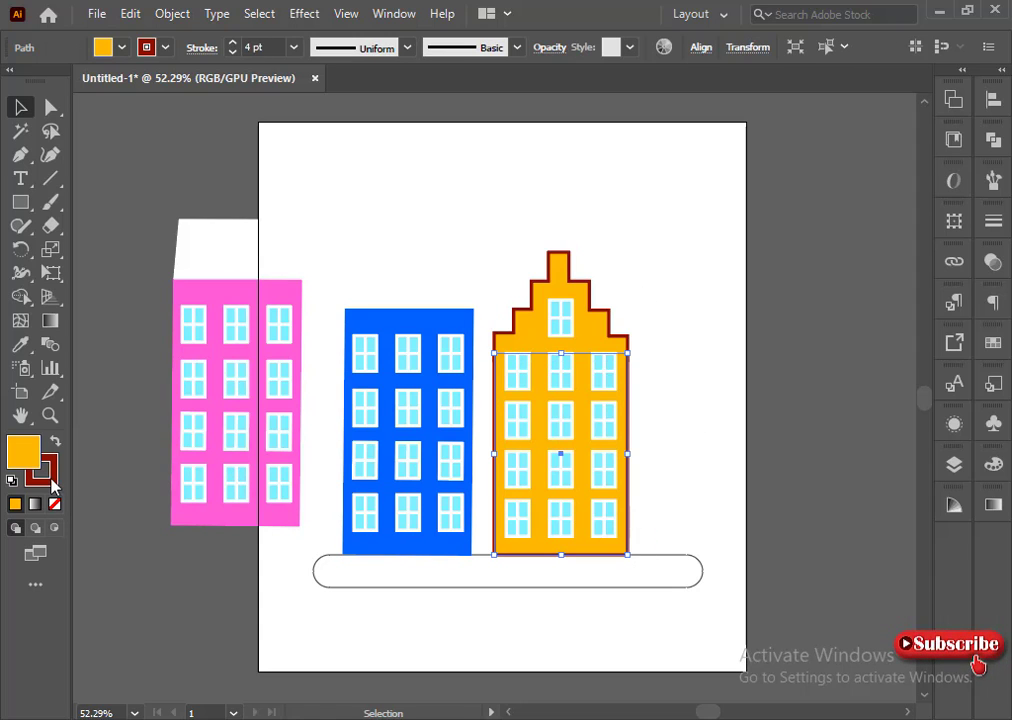
pyautogui.click(54, 503)
pyautogui.click(163, 662)
pyautogui.click(622, 334)
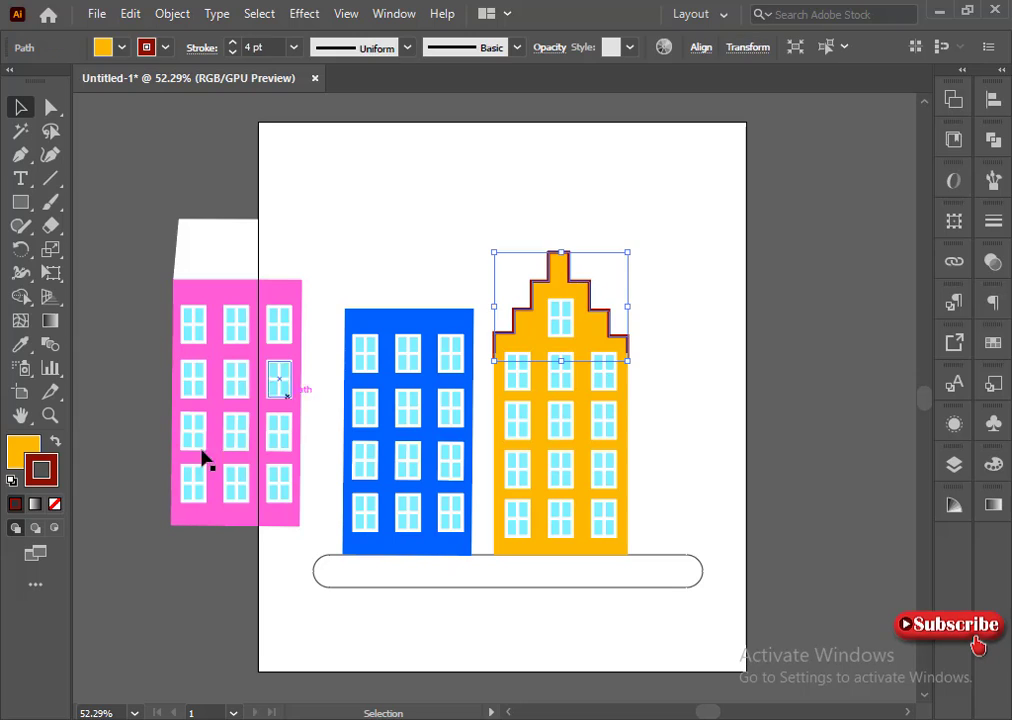
pyautogui.click(54, 503)
pyautogui.click(655, 390)
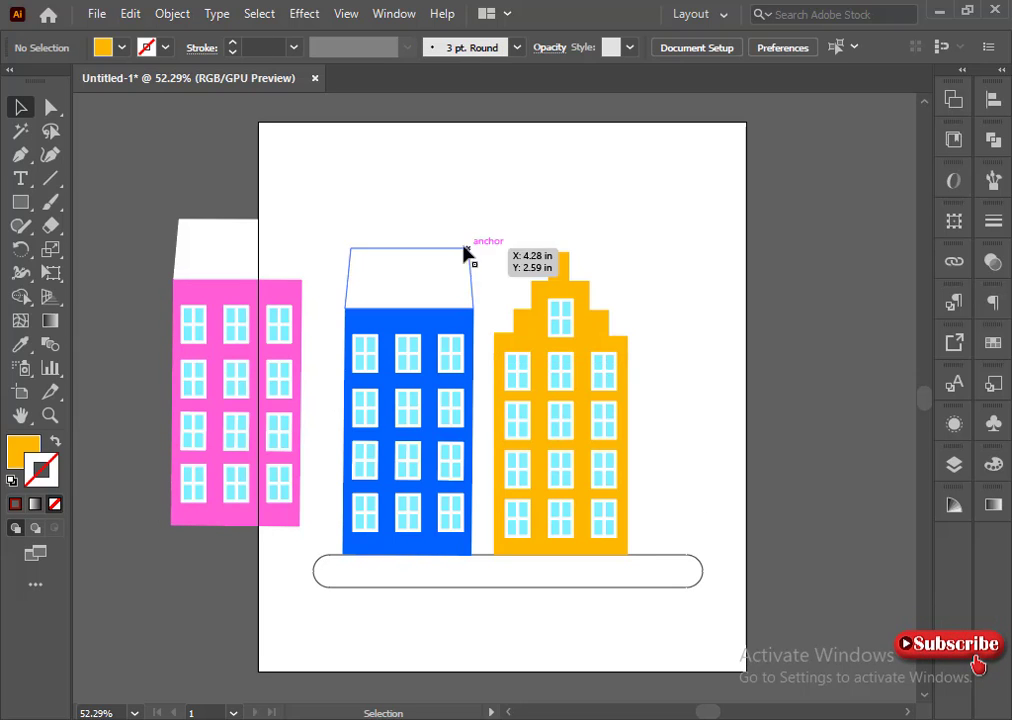
# Move the pink building to the right of the yellow building, across the artboard's right edge.
pyautogui.moveTo(260, 451); pyautogui.dragTo(743, 470)
pyautogui.click(407, 282)
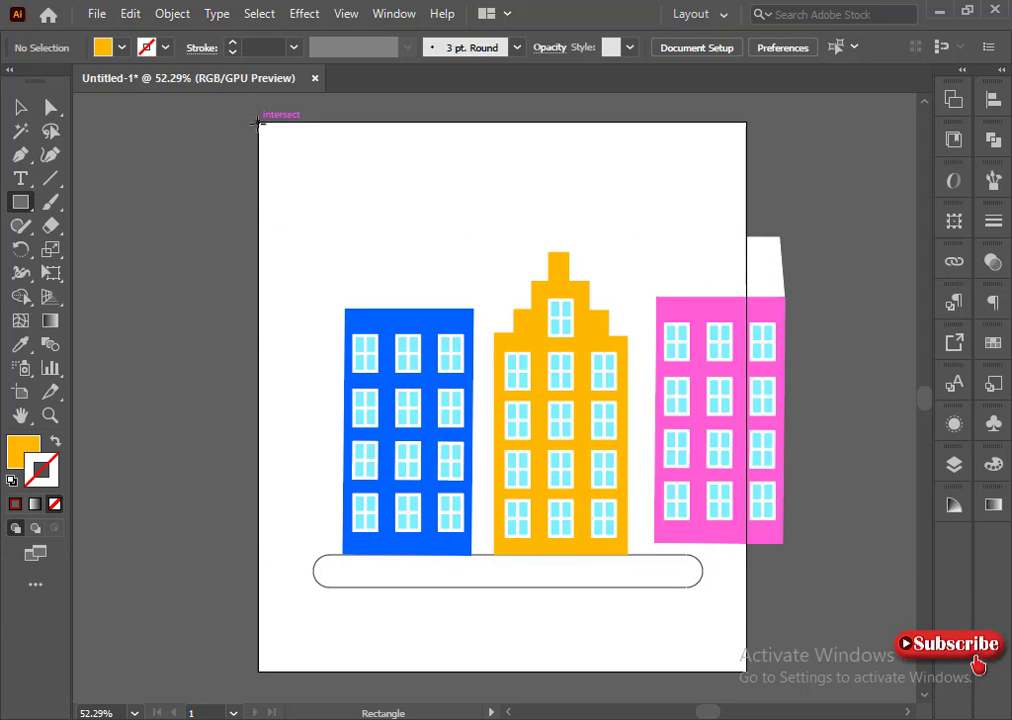
# Draw a rectangle covering the whole artboard and send it to the back as a background.
pyautogui.moveTo(258, 122); pyautogui.dragTo(746, 671)
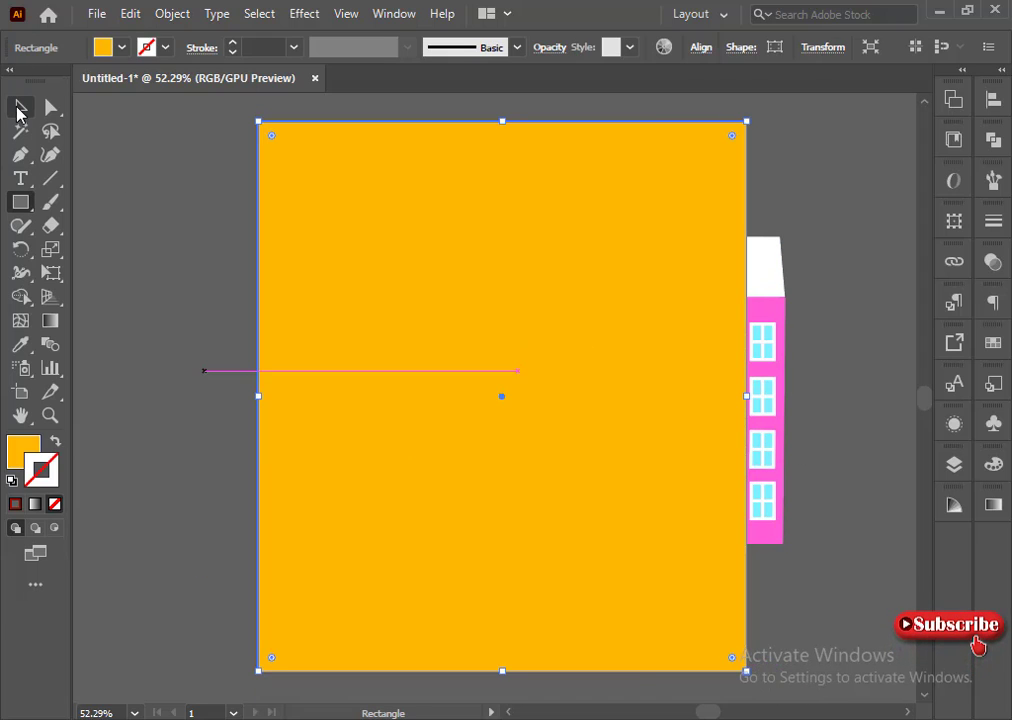
pyautogui.click(20, 107)
pyautogui.rightClick(436, 668)
pyautogui.moveTo(533, 617)
pyautogui.click(725, 693)
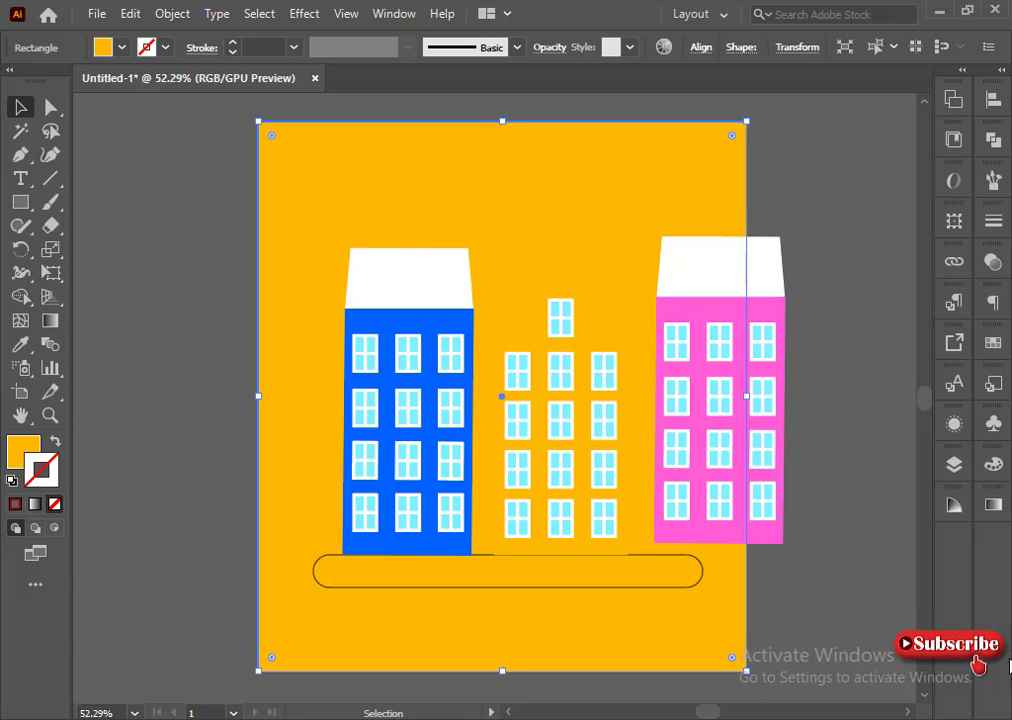
# Fill the background rectangle with light blue and leave it without an outline.
pyautogui.moveTo(993, 472); pyautogui.dragTo(995, 508)
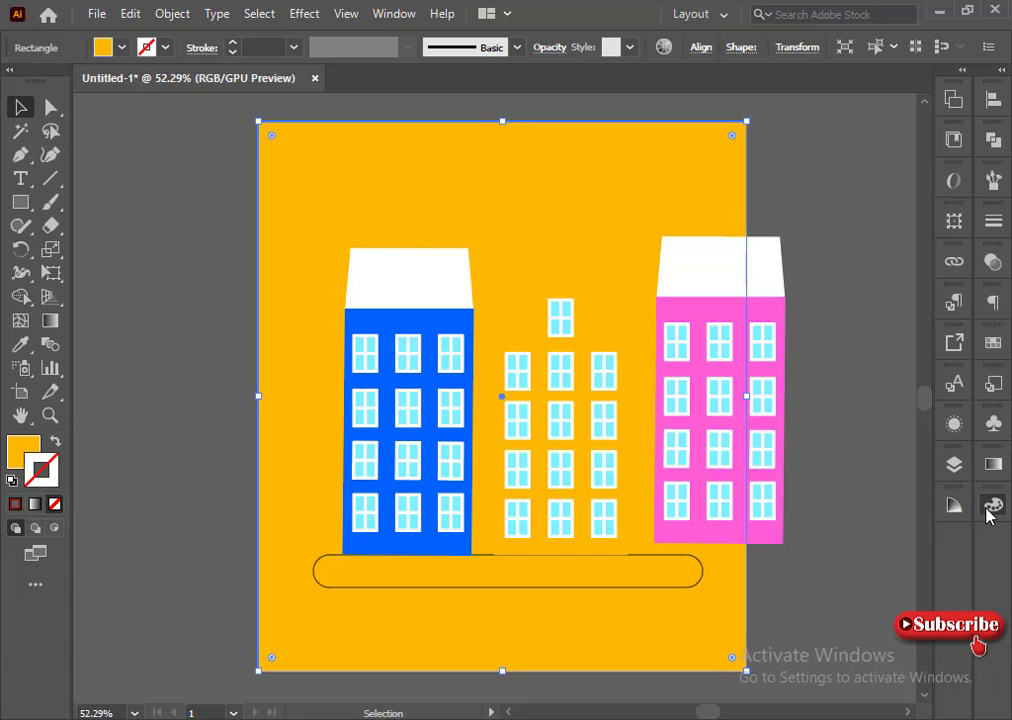
pyautogui.click(988, 514)
pyautogui.click(865, 648)
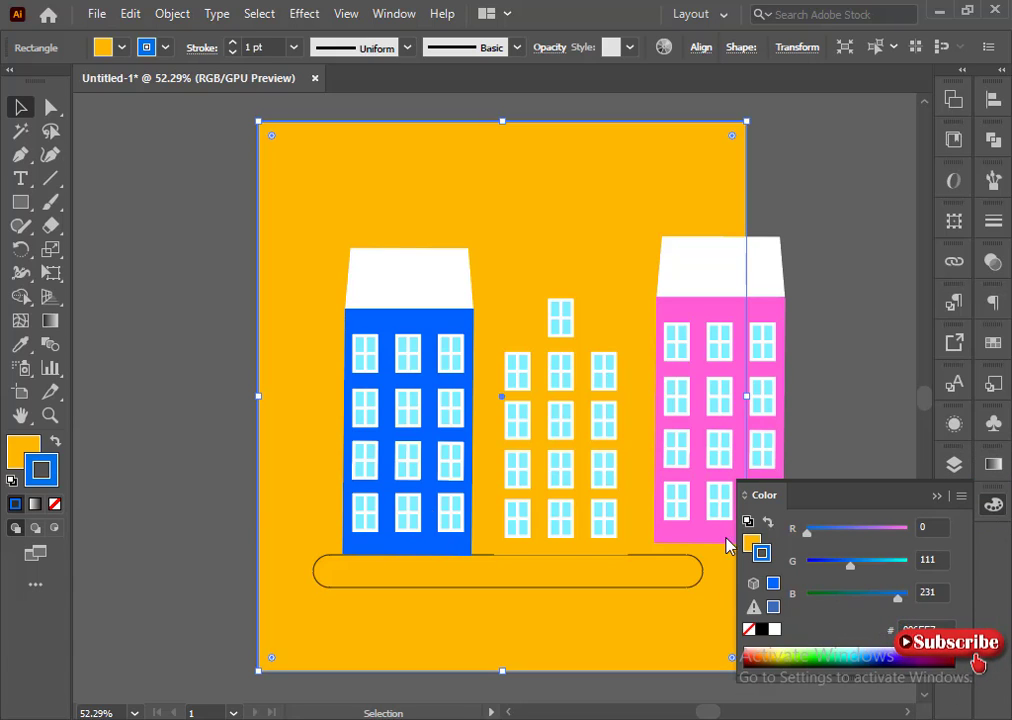
pyautogui.click(54, 504)
pyautogui.press('x')
pyautogui.click(54, 504)
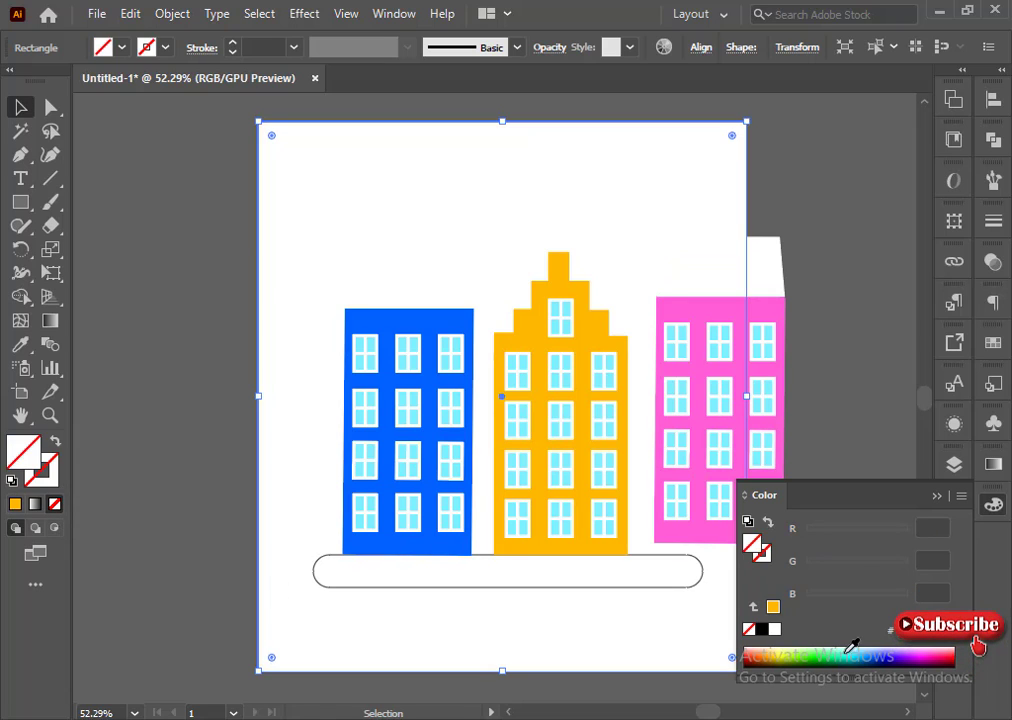
pyautogui.click(851, 650)
pyautogui.moveTo(851, 557); pyautogui.dragTo(885, 562)
pyautogui.moveTo(807, 531); pyautogui.dragTo(829, 533)
pyautogui.moveTo(885, 566)
pyautogui.mouseDown()
pyautogui.moveTo(858, 566)
pyautogui.moveTo(837, 533)
pyautogui.moveTo(888, 566)
pyautogui.mouseUp()
pyautogui.moveTo(837, 533); pyautogui.dragTo(842, 533)
pyautogui.moveTo(888, 566); pyautogui.dragTo(880, 566)
pyautogui.click(937, 496)
pyautogui.click(858, 483)
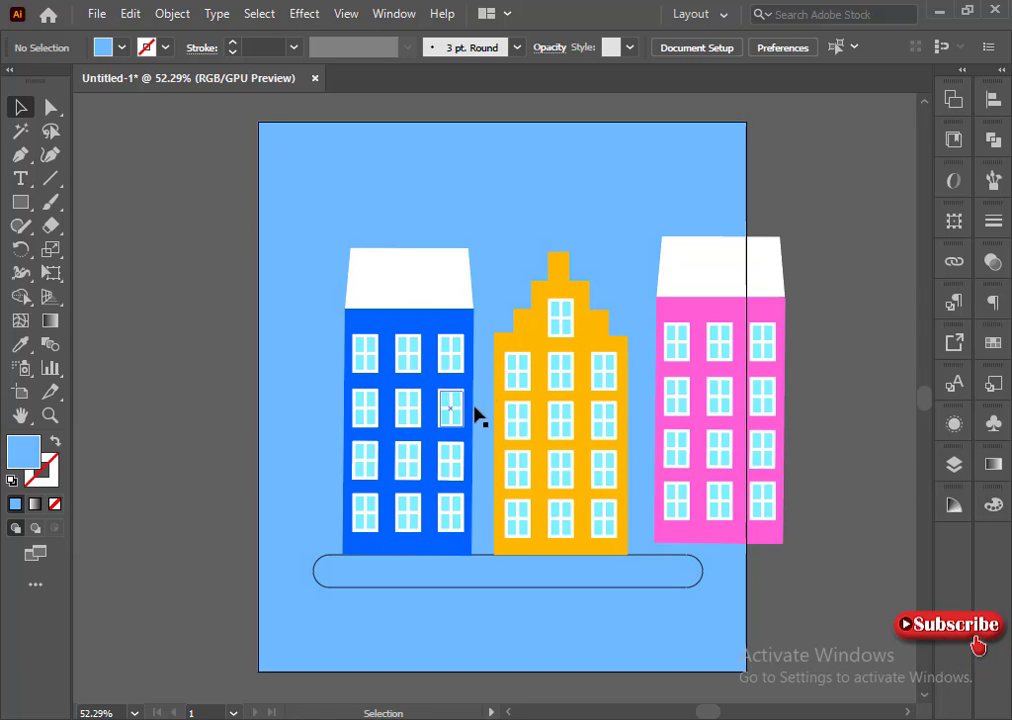
# Fill the rounded base bar with white and remove its outline.
pyautogui.click(321, 583)
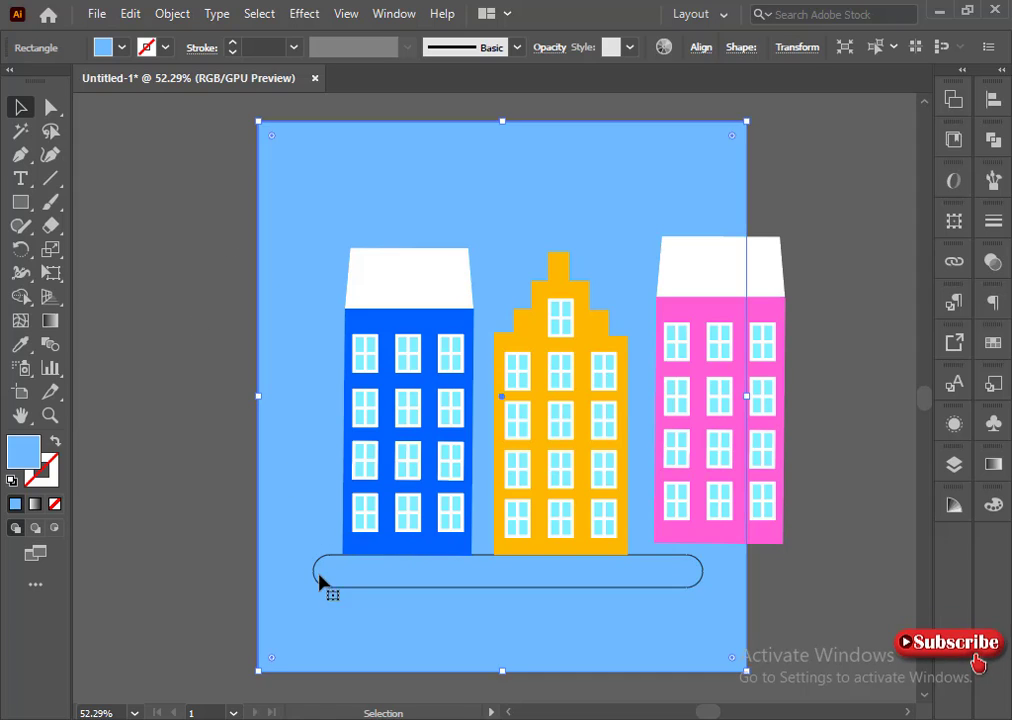
pyautogui.click(446, 588)
pyautogui.click(994, 505)
pyautogui.click(774, 628)
pyautogui.click(836, 440)
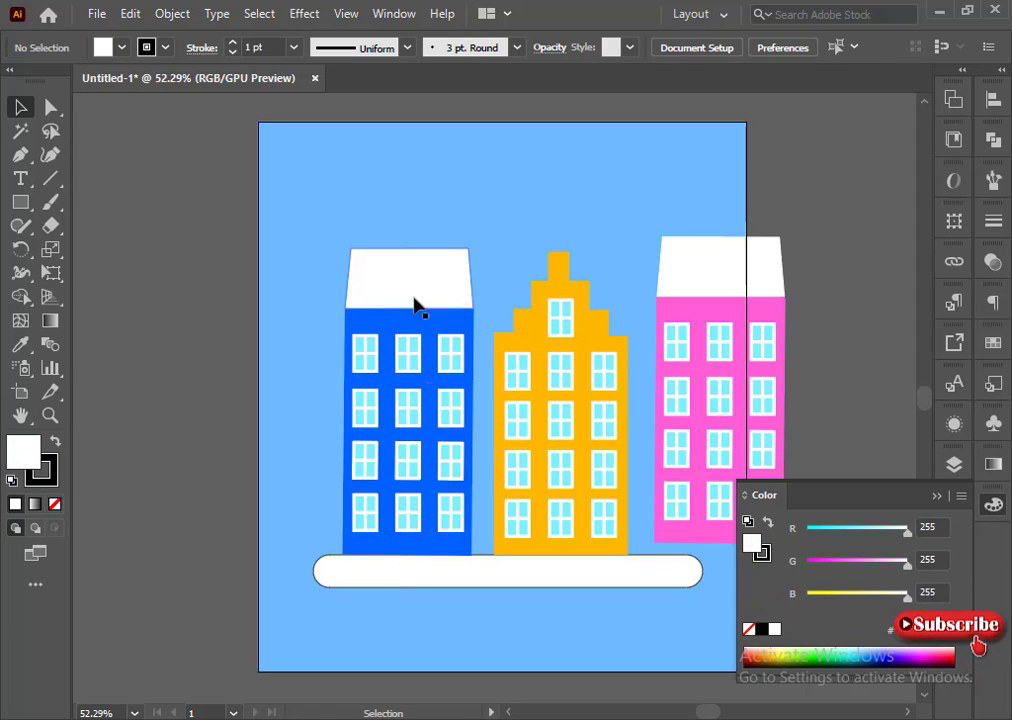
pyautogui.click(350, 572)
pyautogui.click(45, 474)
pyautogui.click(55, 503)
pyautogui.click(910, 445)
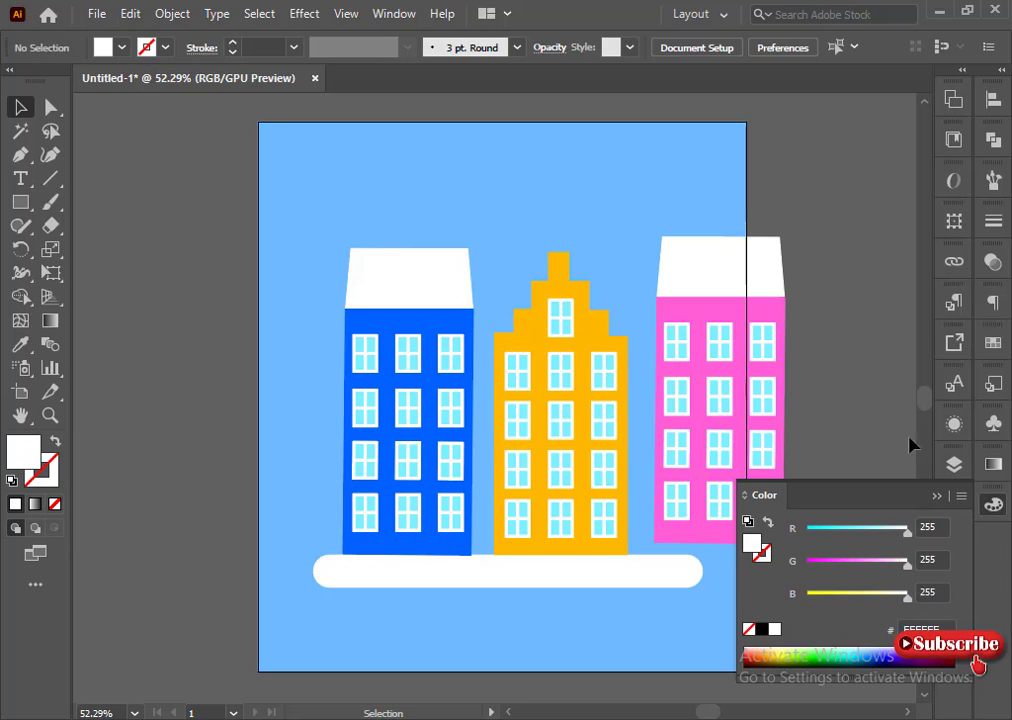
pyautogui.click(937, 496)
# Group the blue building's body, roof and windows, leaving the background rectangle out.
pyautogui.moveTo(446, 447); pyautogui.dragTo(458, 514)
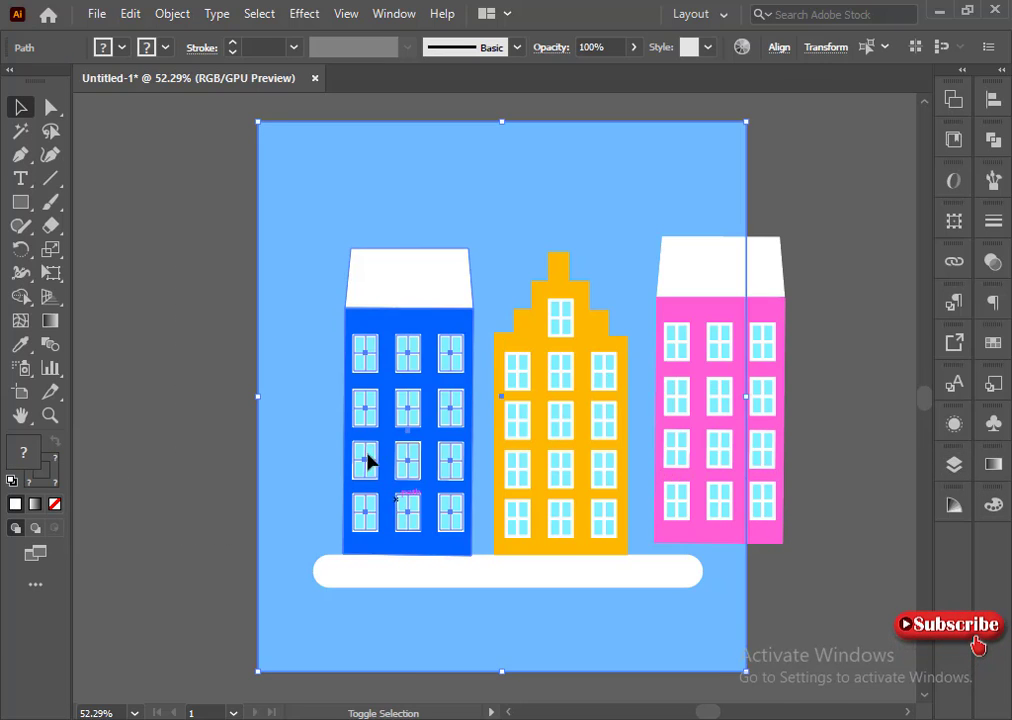
pyautogui.keyDown('shift'); pyautogui.click(318, 332); pyautogui.keyUp('shift')
pyautogui.rightClick(353, 310)
pyautogui.moveTo(438, 622)
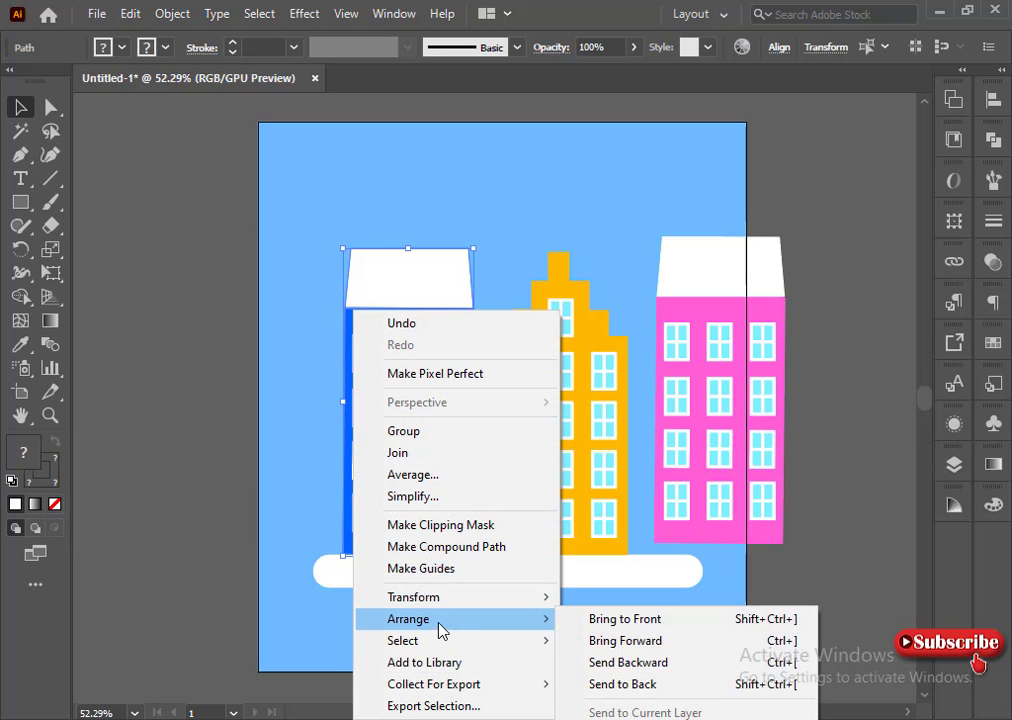
pyautogui.click(404, 431)
# Scale the blue building group down proportionally and set it on the left part of the base bar.
pyautogui.moveTo(339, 251); pyautogui.dragTo(365, 300)
pyautogui.moveTo(445, 468); pyautogui.dragTo(419, 471)
# Apply a white outline to the yellow building's body and its stepped gable.
pyautogui.click(583, 464)
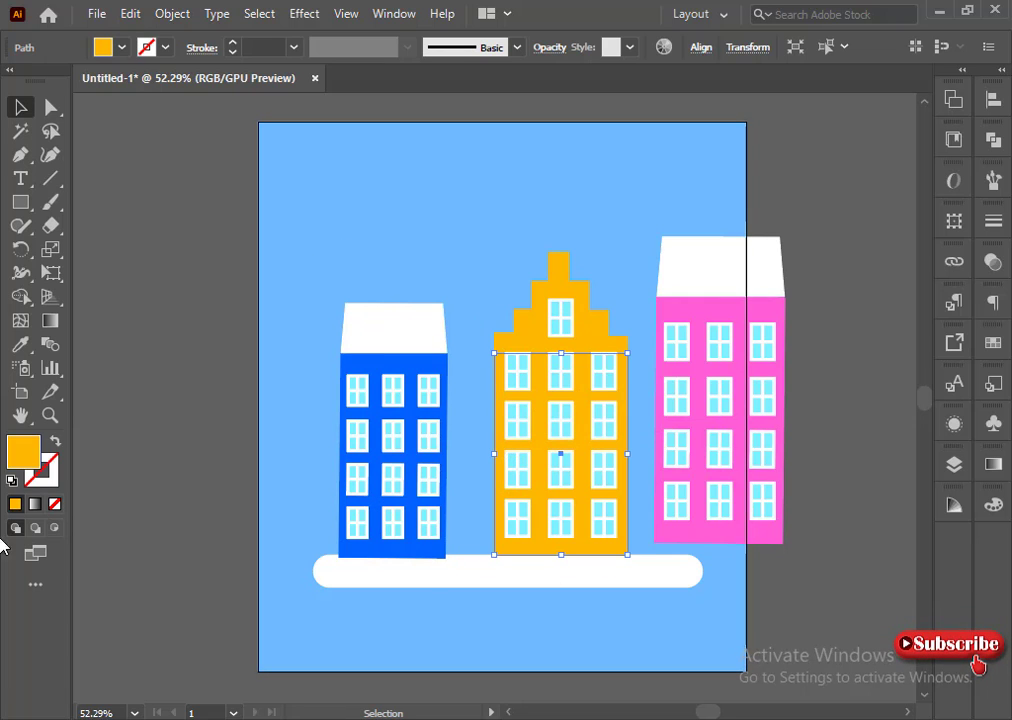
pyautogui.click(37, 482)
pyautogui.click(775, 630)
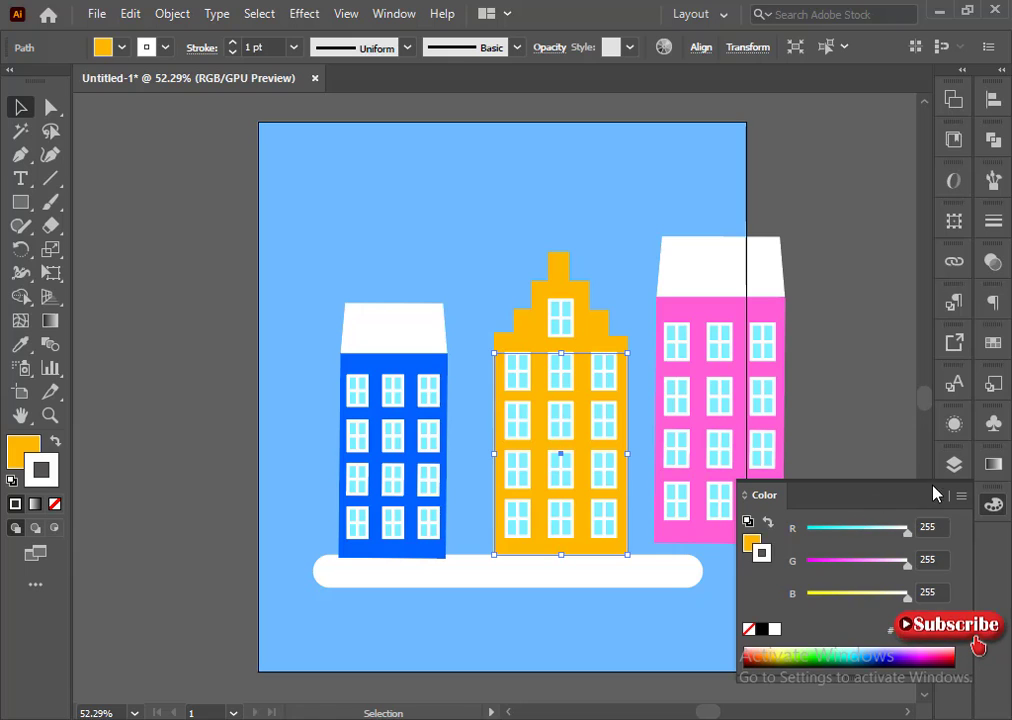
pyautogui.click(549, 328)
pyautogui.click(168, 537)
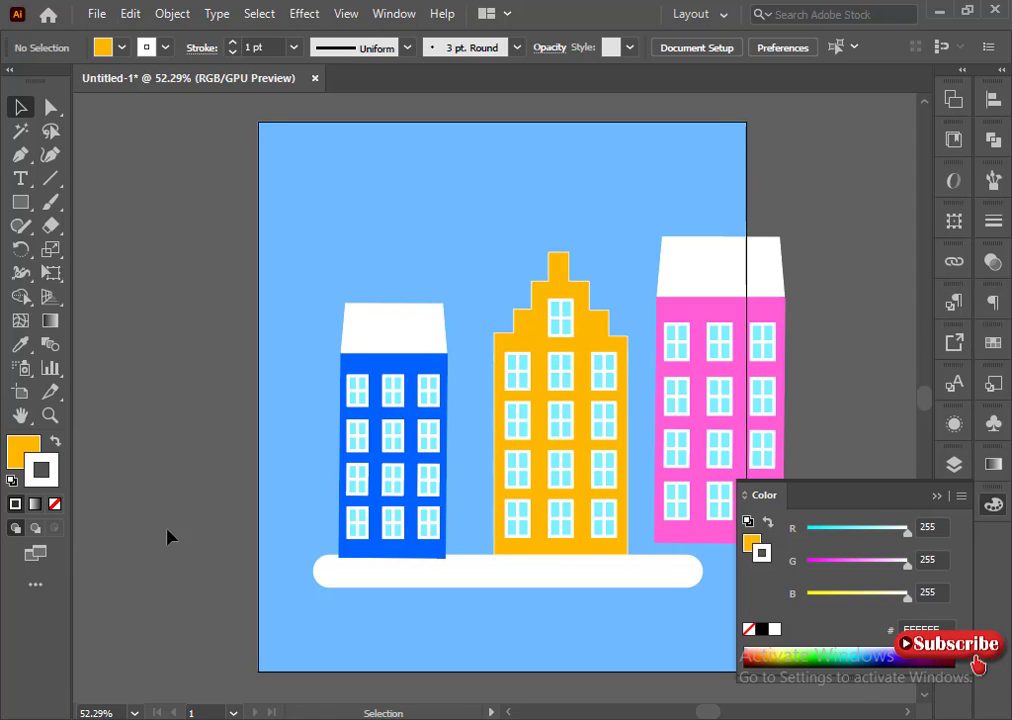
# Set the outline weight of the yellow building's body and stepped gable to 4 pt.
pyautogui.click(625, 330)
pyautogui.keyDown('shift'); pyautogui.click(605, 413); pyautogui.keyUp('shift')
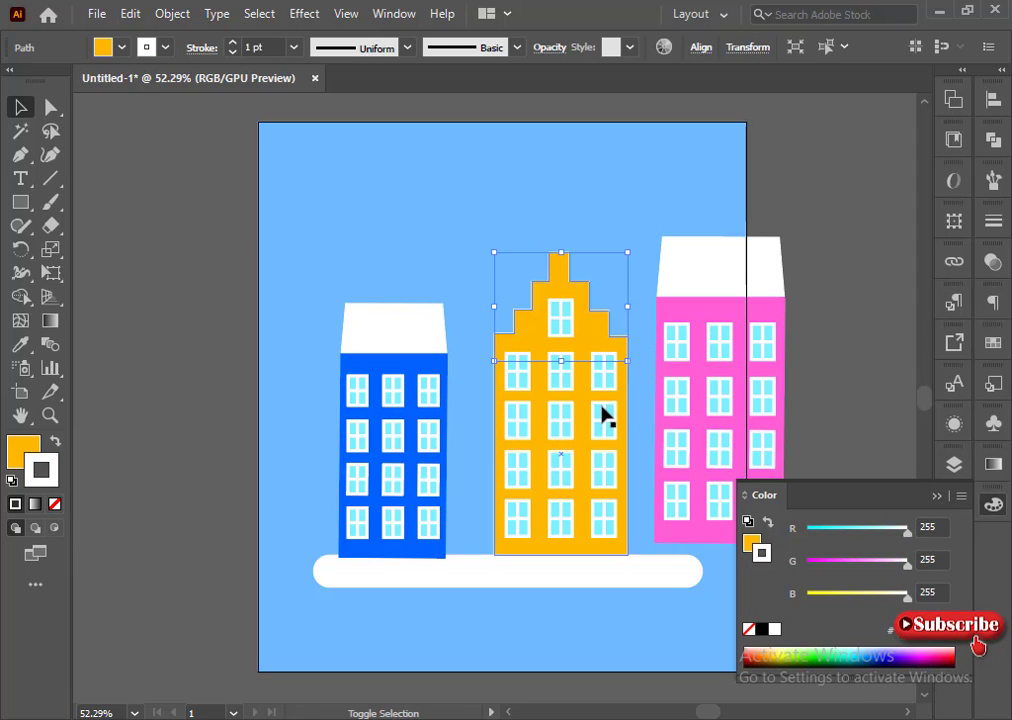
pyautogui.click(233, 44)
pyautogui.click(233, 43)
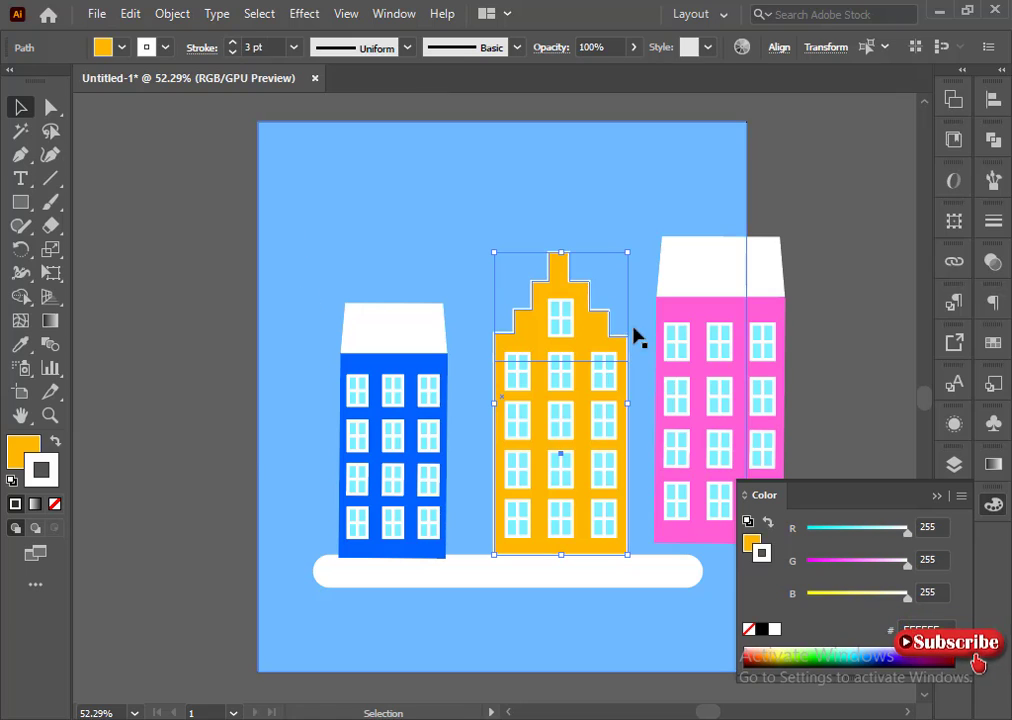
pyautogui.click(232, 43)
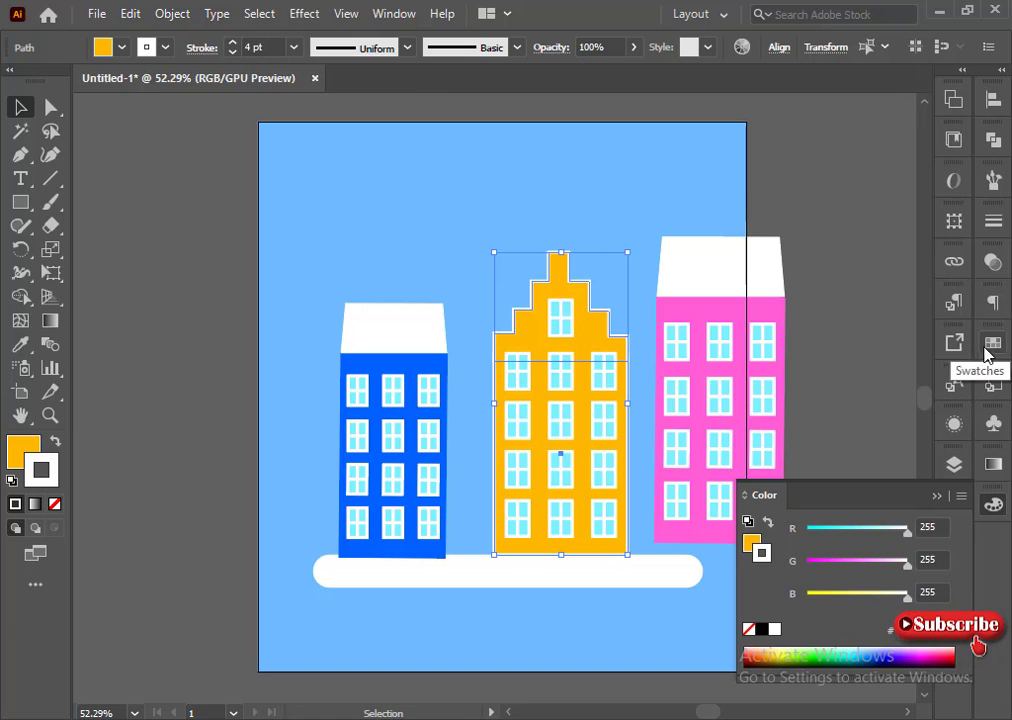
pyautogui.click(993, 220)
pyautogui.click(934, 212)
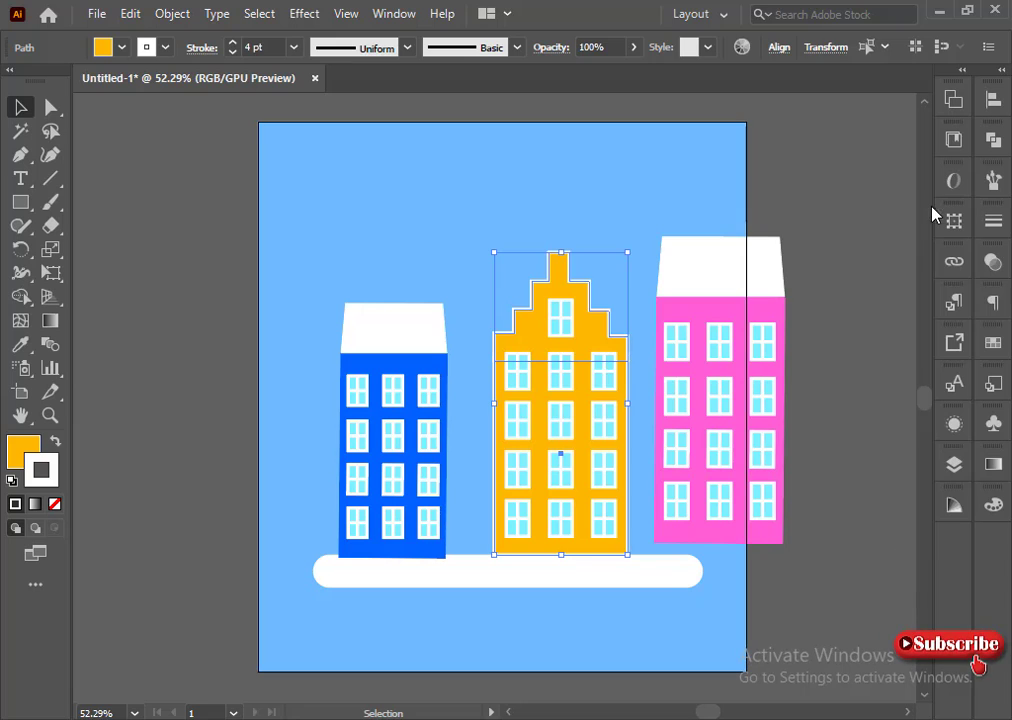
pyautogui.click(480, 430)
pyautogui.moveTo(460, 230); pyautogui.dragTo(501, 282)
pyautogui.hotkey('ctrl', 'z')
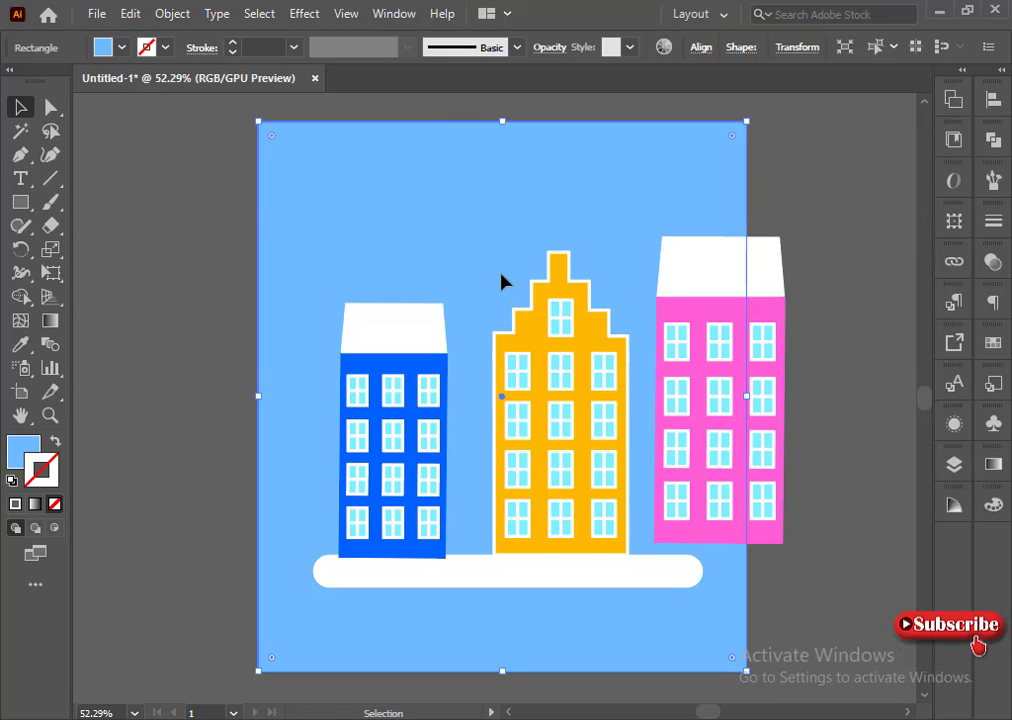
# Group the yellow building's body, stepped gable and windows, leaving the background rectangle out.
pyautogui.moveTo(476, 111); pyautogui.dragTo(608, 478)
pyautogui.moveTo(623, 537); pyautogui.dragTo(626, 540)
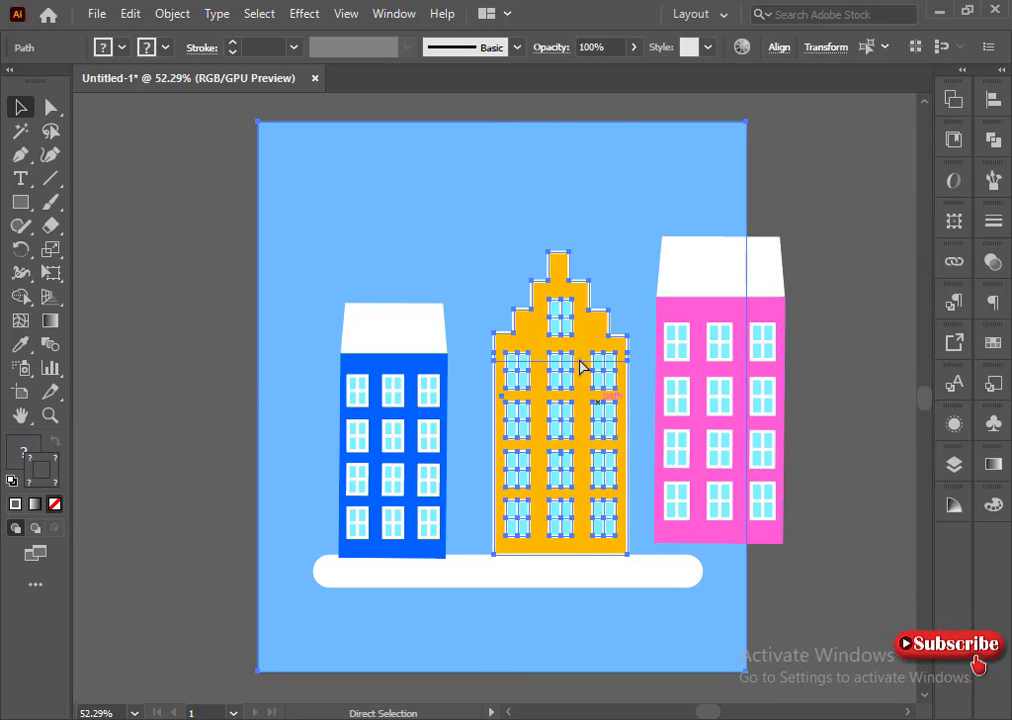
pyautogui.keyDown('shift'); pyautogui.click(529, 239); pyautogui.keyUp('shift')
pyautogui.rightClick(547, 310)
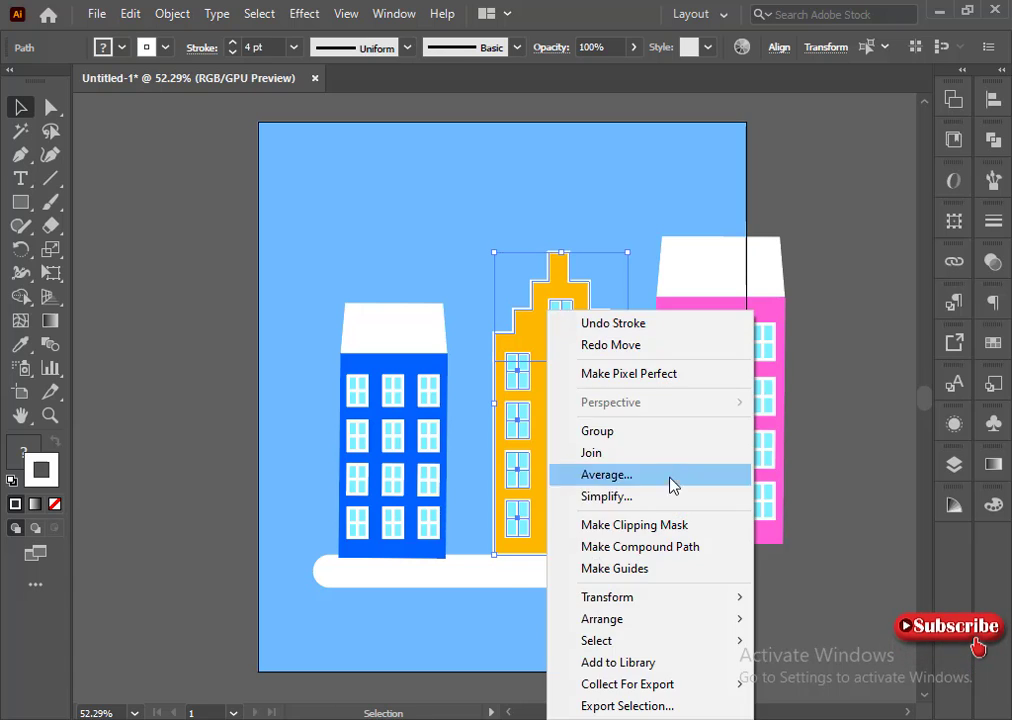
pyautogui.click(637, 431)
# Group the pink building's body, roof and windows, leaving the background rectangle out.
pyautogui.moveTo(657, 538); pyautogui.dragTo(655, 540)
pyautogui.keyDown('shift'); pyautogui.click(631, 241); pyautogui.keyUp('shift')
pyautogui.rightClick(675, 394)
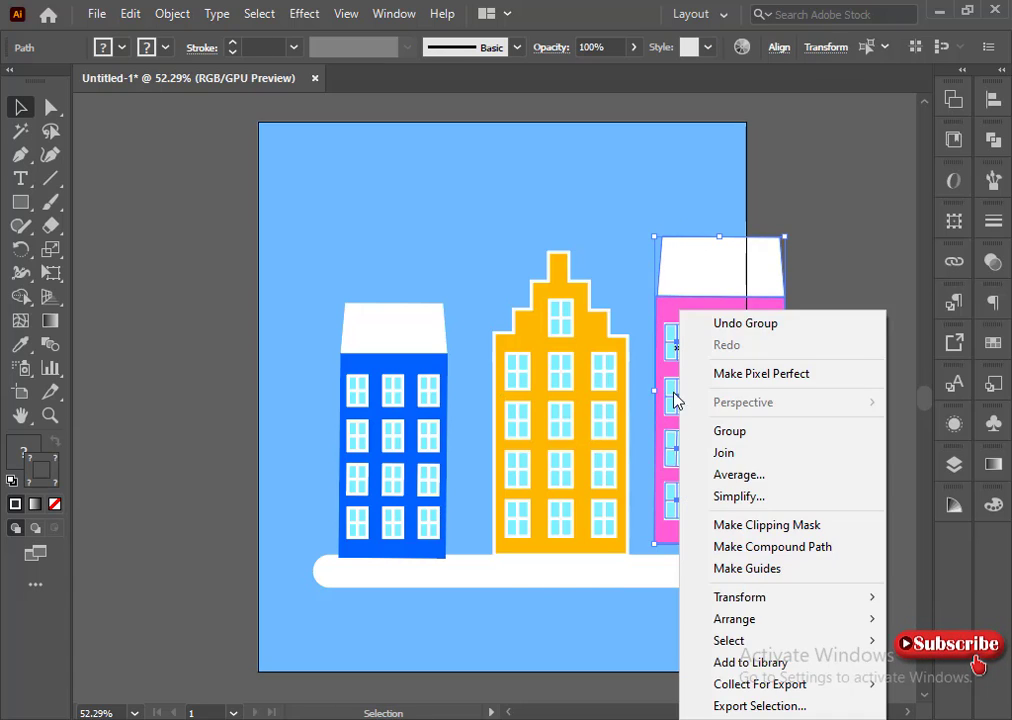
pyautogui.click(730, 431)
pyautogui.click(836, 386)
# Place the yellow building group close beside the blue building and raise the blue building slightly.
pyautogui.moveTo(544, 470); pyautogui.dragTo(510, 470)
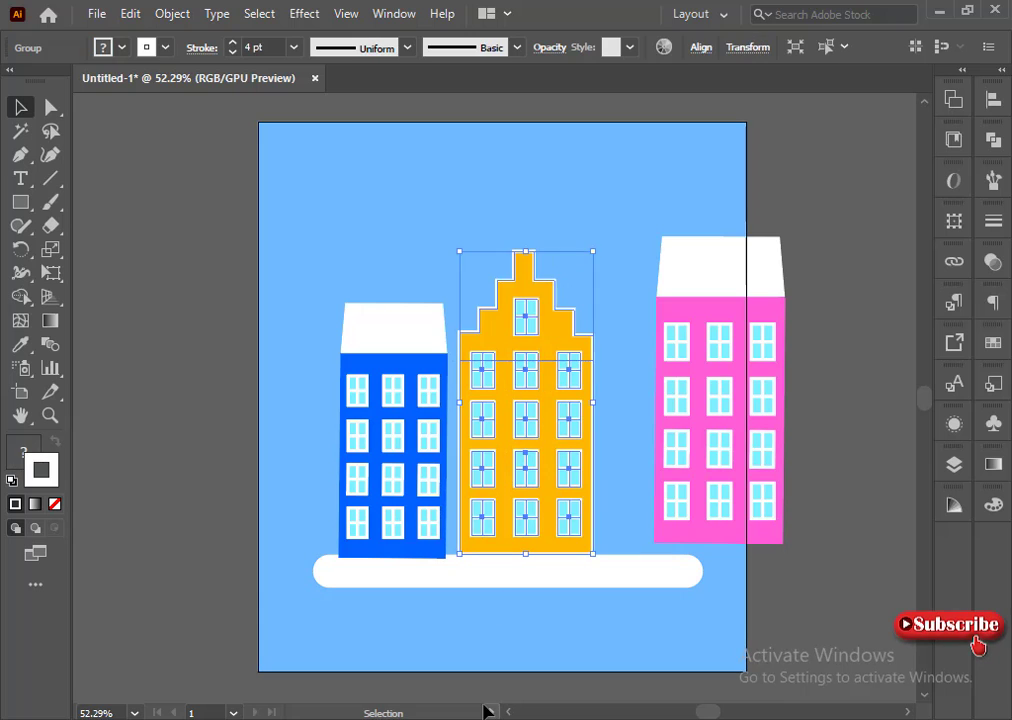
pyautogui.moveTo(420, 500); pyautogui.dragTo(420, 496)
# Scale the pink building group down, set it on the right part of the base bar and close the gaps around the yellow building.
pyautogui.click(673, 413)
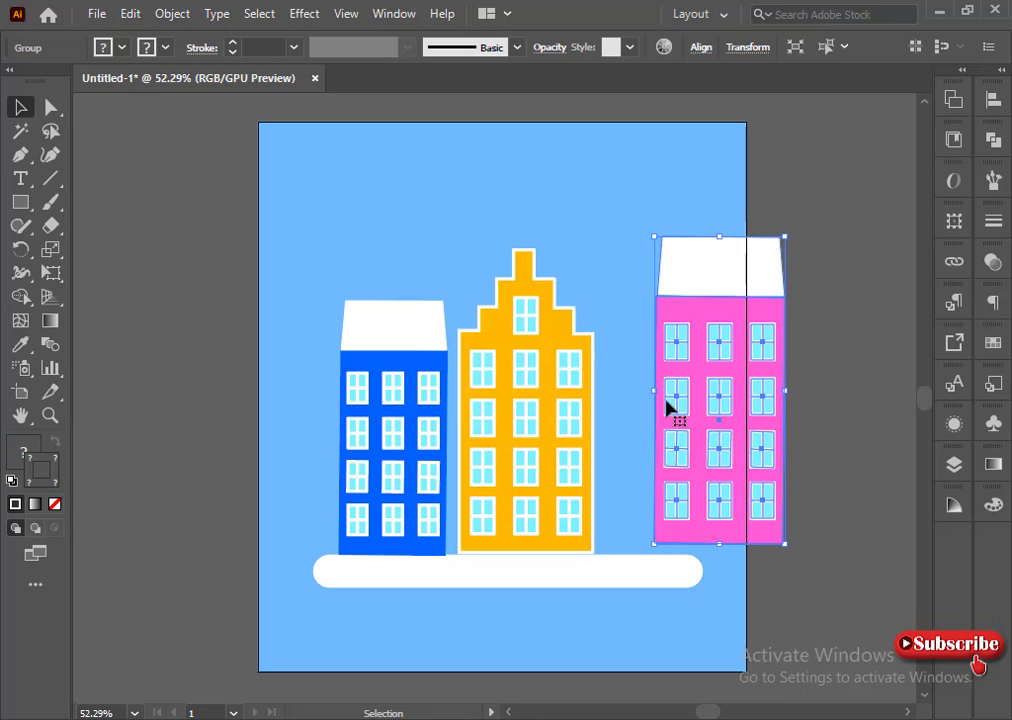
pyautogui.moveTo(656, 237); pyautogui.dragTo(677, 273)
pyautogui.moveTo(773, 448); pyautogui.dragTo(688, 460)
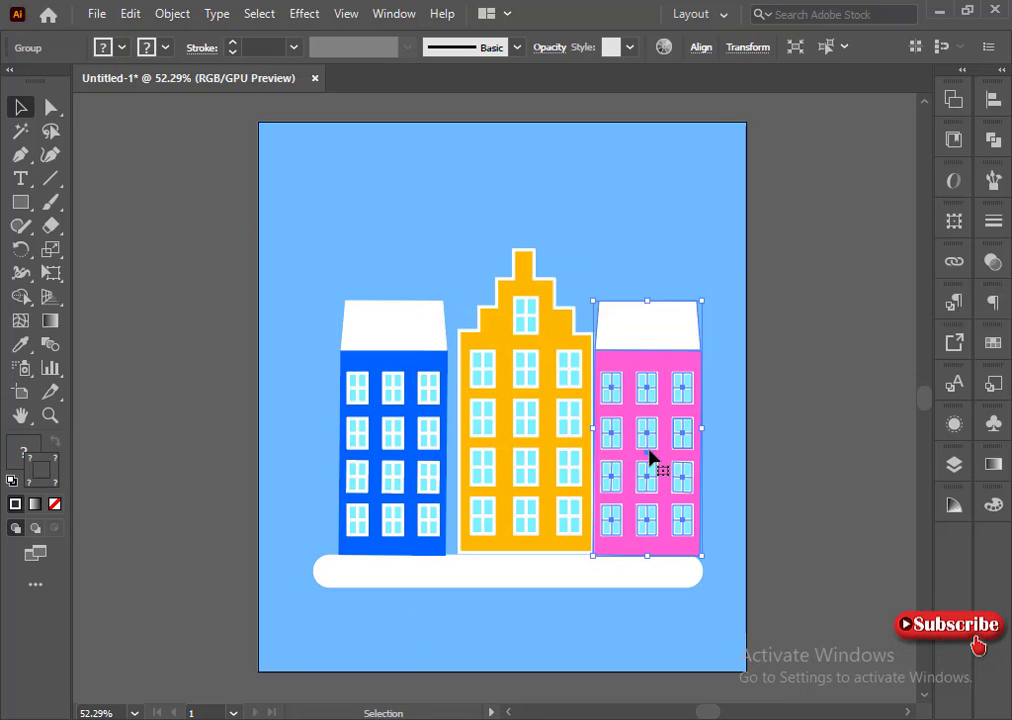
pyautogui.moveTo(551, 472); pyautogui.dragTo(529, 474)
pyautogui.moveTo(671, 513); pyautogui.dragTo(661, 514)
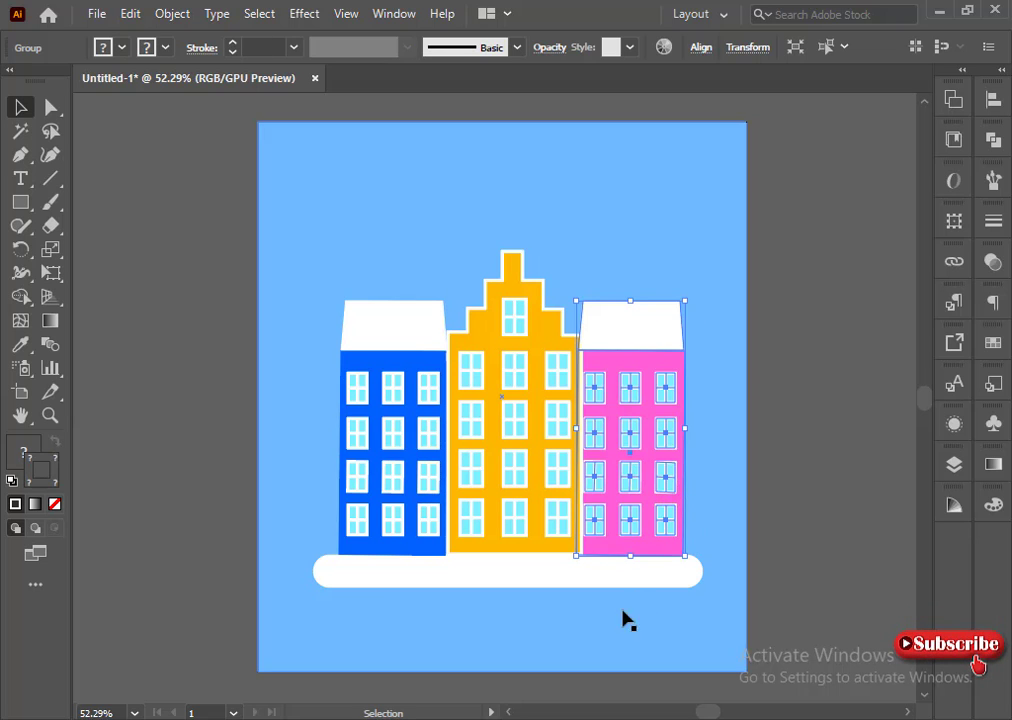
# Nudge the blue building group left and slightly up along the top edge of the base bar.
pyautogui.click(359, 513)
pyautogui.press('Left')
pyautogui.press('Left')
pyautogui.press('Left')
pyautogui.press('Left')
pyautogui.press('Left')
pyautogui.press('Left')
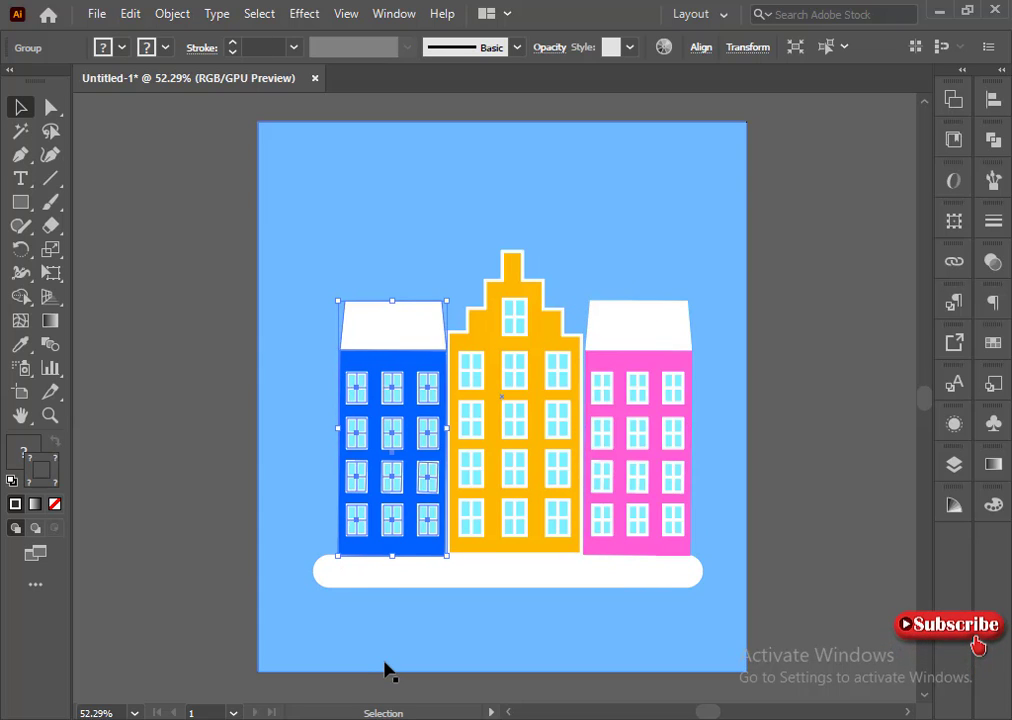
pyautogui.press('Up')
pyautogui.press('Up')
pyautogui.press('Left')
# Nudge the yellow building group left, closer to the blue building.
pyautogui.click(569, 490)
pyautogui.press('Left')
pyautogui.press('Left')
pyautogui.press('Left')
pyautogui.press('Left')
pyautogui.press('Left')
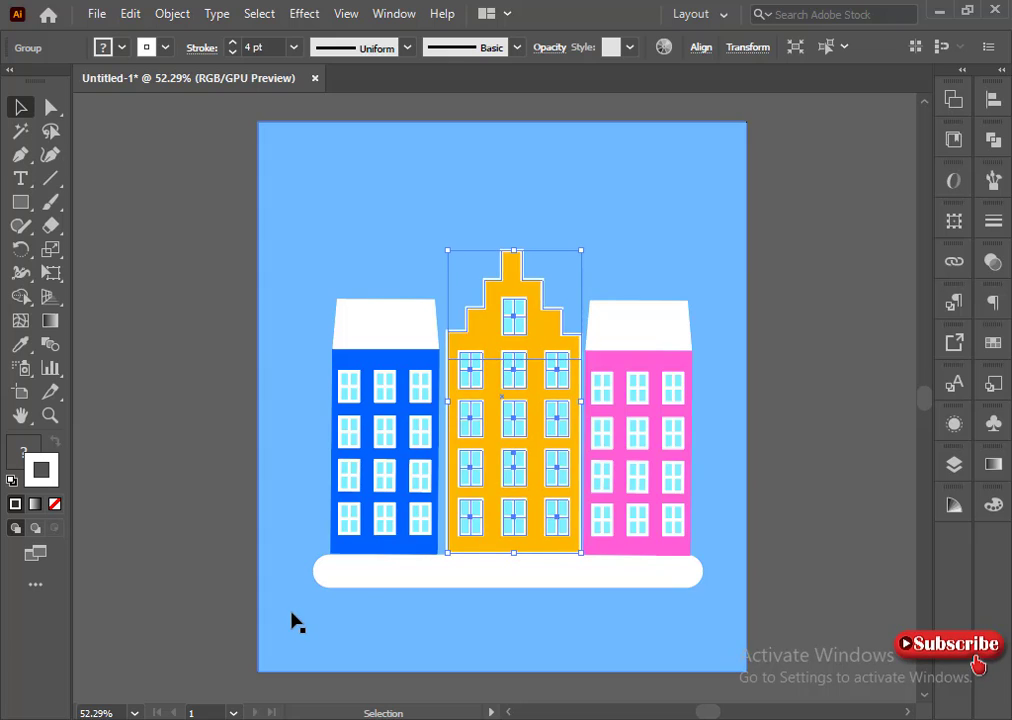
# Nudge the pink building group left beside the yellow building and align its bottom with the base bar's upper edge.
pyautogui.click(667, 494)
pyautogui.press('Left')
pyautogui.press('Left')
pyautogui.press('Left')
pyautogui.press('Left')
pyautogui.press('Left')
pyautogui.press('Up')
pyautogui.press('Up')
pyautogui.press('Up')
pyautogui.press('Up')
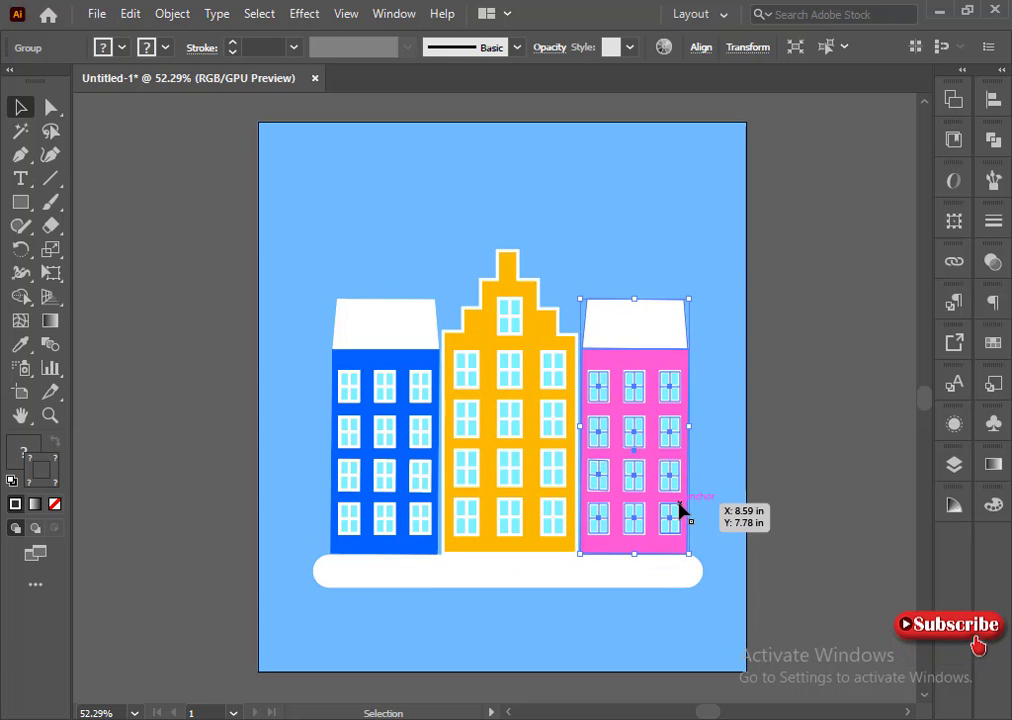
pyautogui.click(753, 524)
pyautogui.click(643, 498)
pyautogui.click(799, 516)
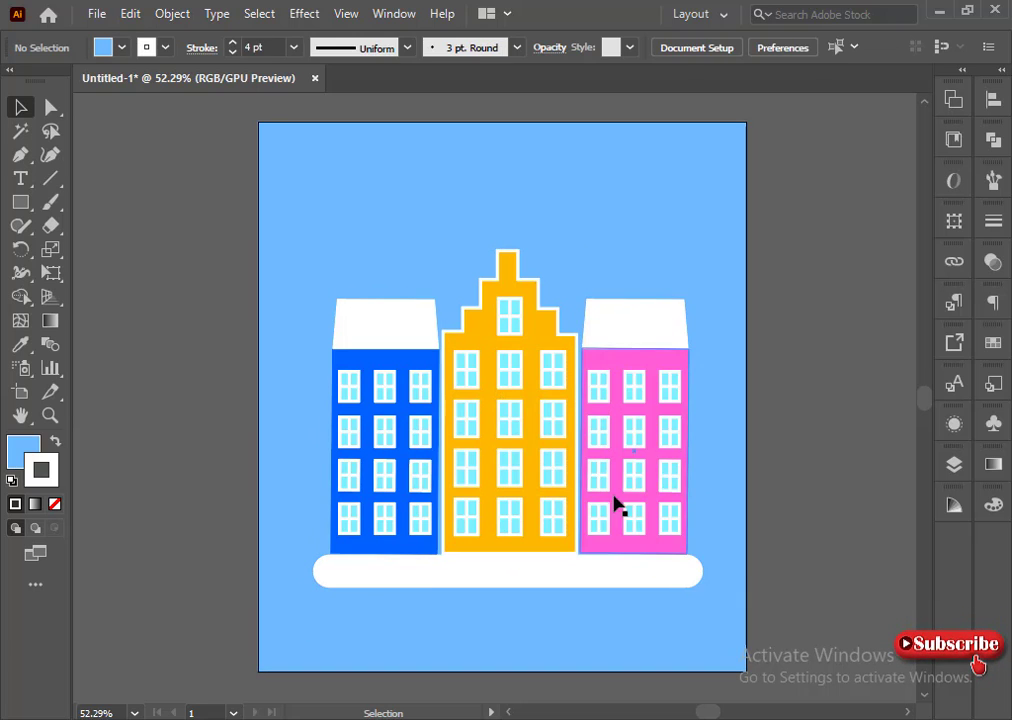
pyautogui.moveTo(686, 497)
pyautogui.mouseDown()
pyautogui.moveTo(669, 504)
pyautogui.moveTo(684, 512)
pyautogui.mouseUp()
pyautogui.click(775, 507)
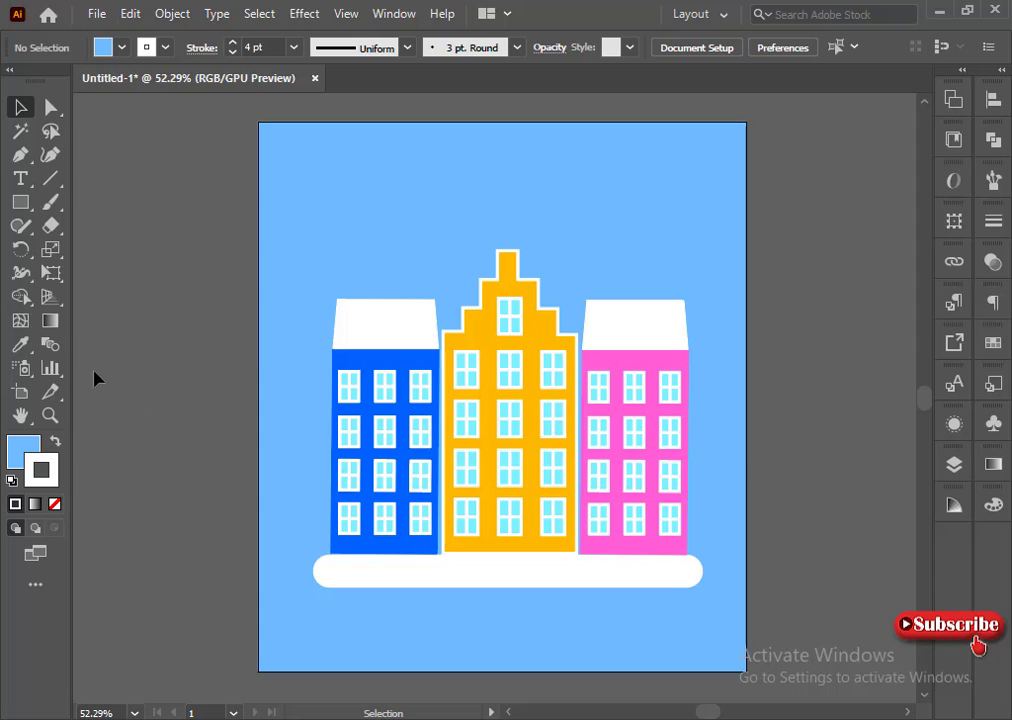
# Scale the three building groups down together and centre them on the base bar.
pyautogui.hotkey('ctrl', 'a')
pyautogui.keyDown('shift'); pyautogui.click(413, 275); pyautogui.keyUp('shift')
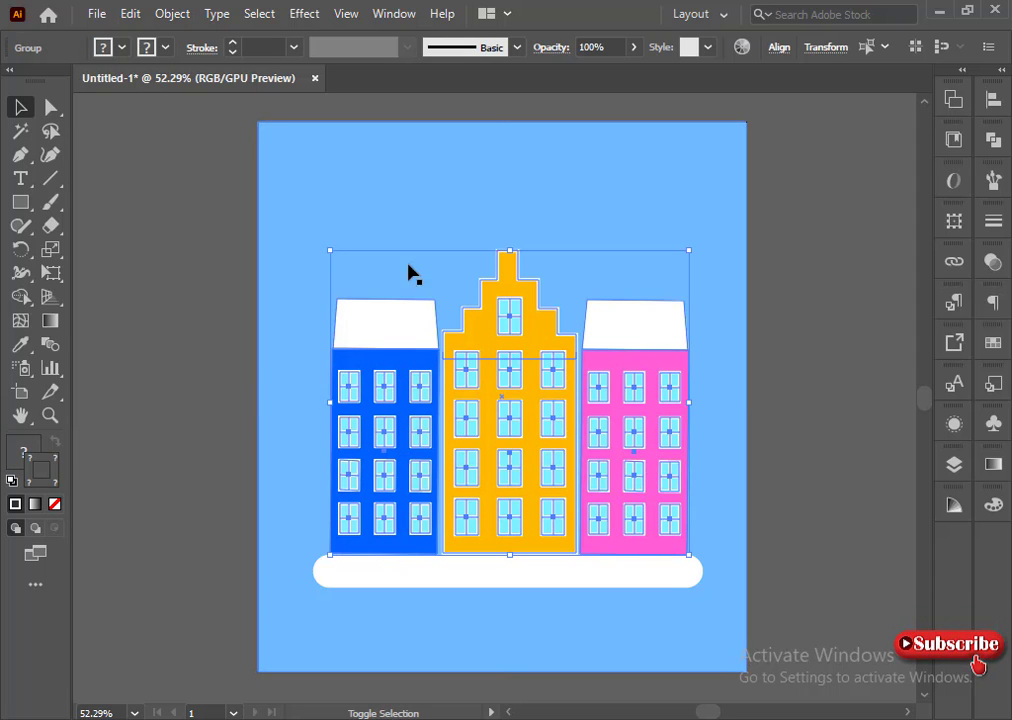
pyautogui.moveTo(329, 249); pyautogui.dragTo(340, 263)
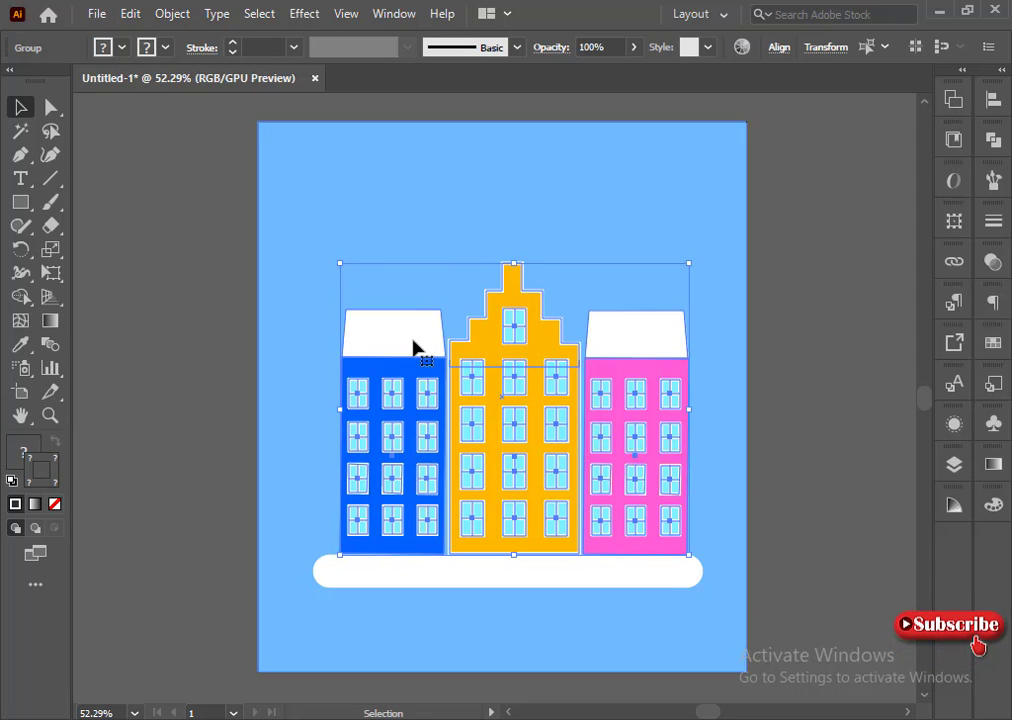
pyautogui.scroll(1, 596, 460)
pyautogui.scroll(-1, 596, 460)
pyautogui.moveTo(689, 384); pyautogui.dragTo(678, 430)
pyautogui.click(825, 445)
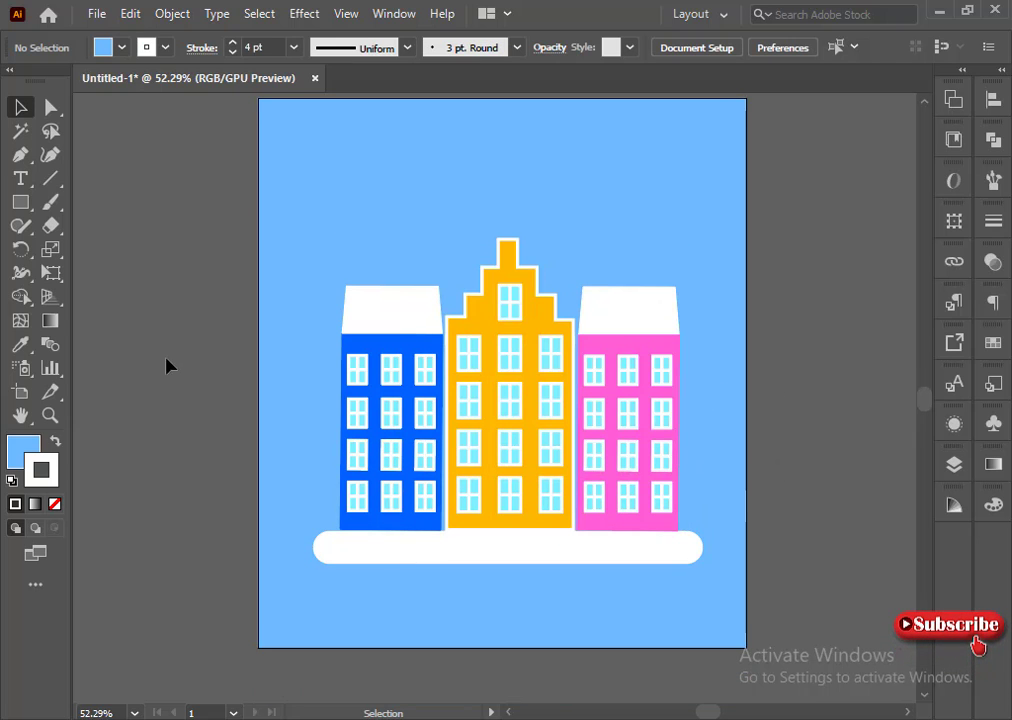
# Draw a closed, stepped skyline silhouette around the three buildings with the Pen tool, with two towers rising above the roofs and its base on the bar.
pyautogui.click(20, 154)
pyautogui.click(329, 530)
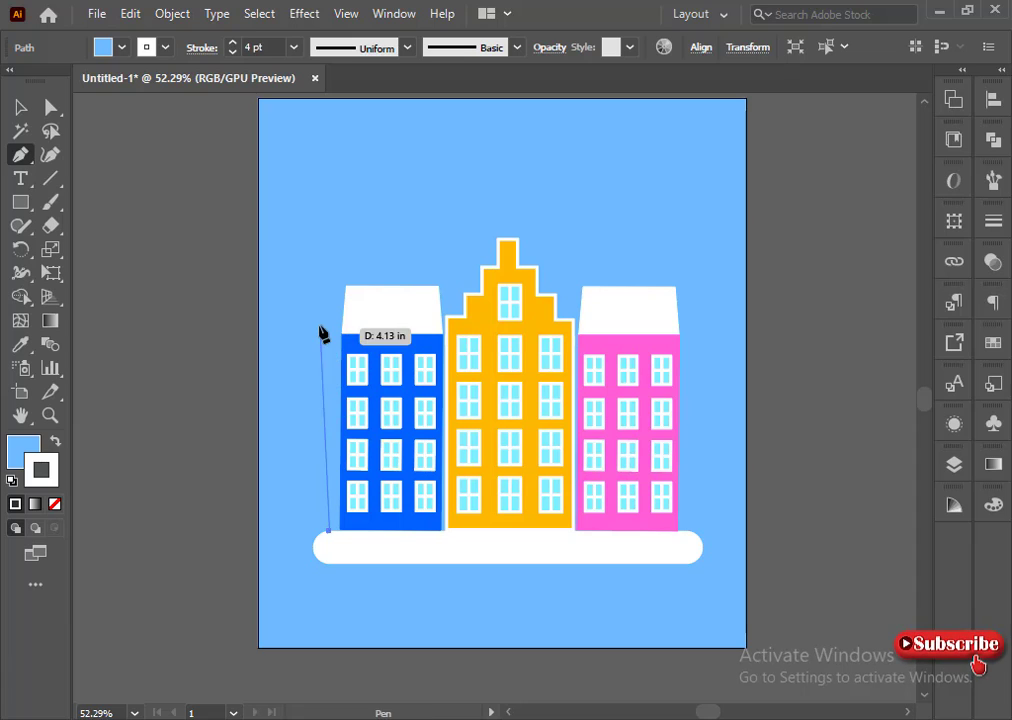
pyautogui.click(329, 271)
pyautogui.click(349, 271)
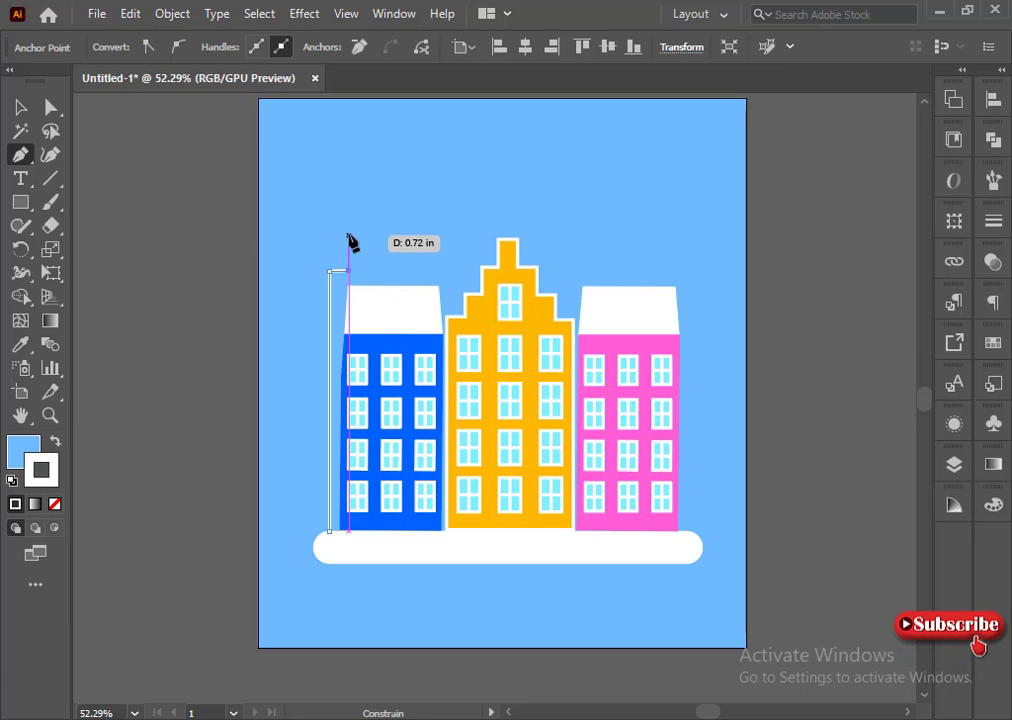
pyautogui.click(349, 235)
pyautogui.click(387, 235)
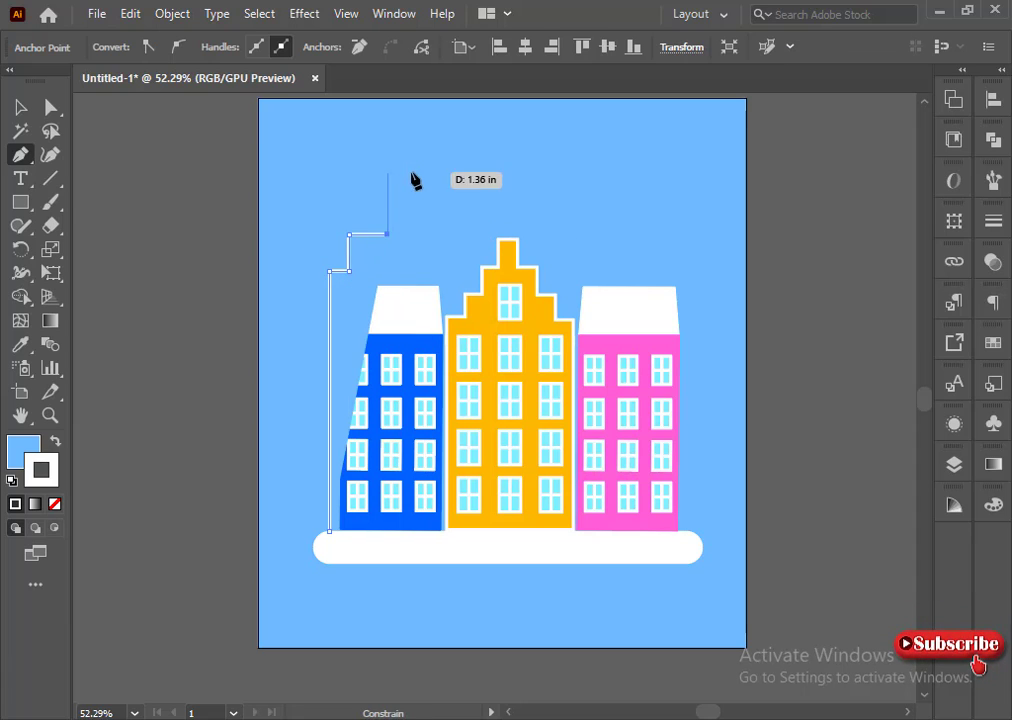
pyautogui.click(387, 172)
pyautogui.click(469, 172)
pyautogui.click(469, 262)
pyautogui.click(527, 262)
pyautogui.click(527, 210)
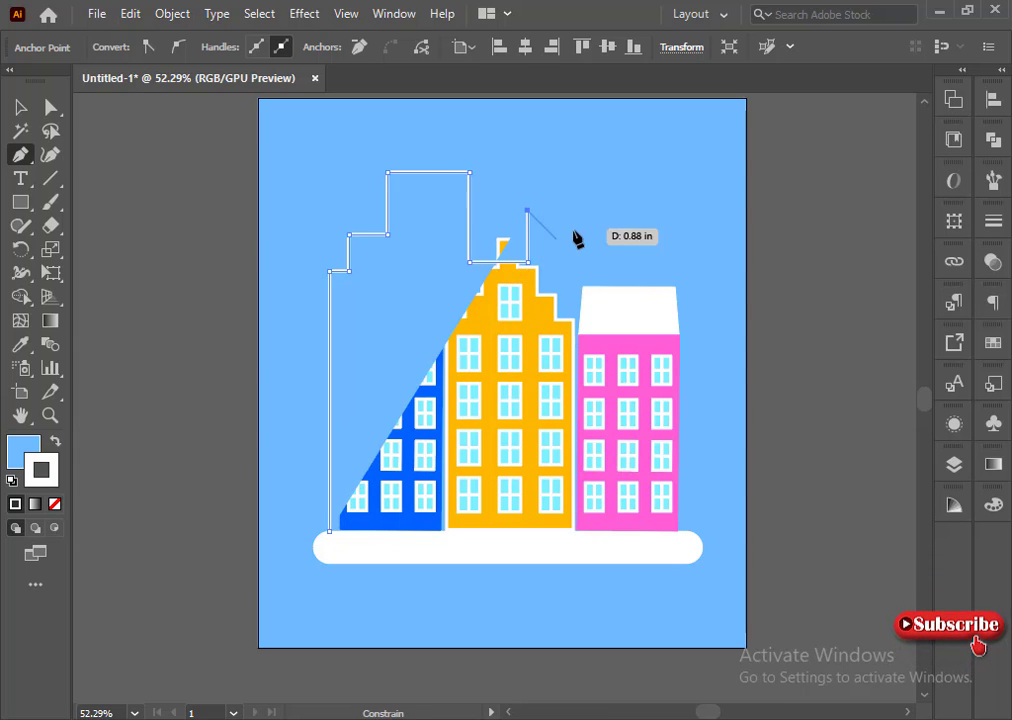
pyautogui.click(579, 210)
pyautogui.click(579, 268)
pyautogui.click(629, 268)
pyautogui.click(629, 318)
pyautogui.click(678, 318)
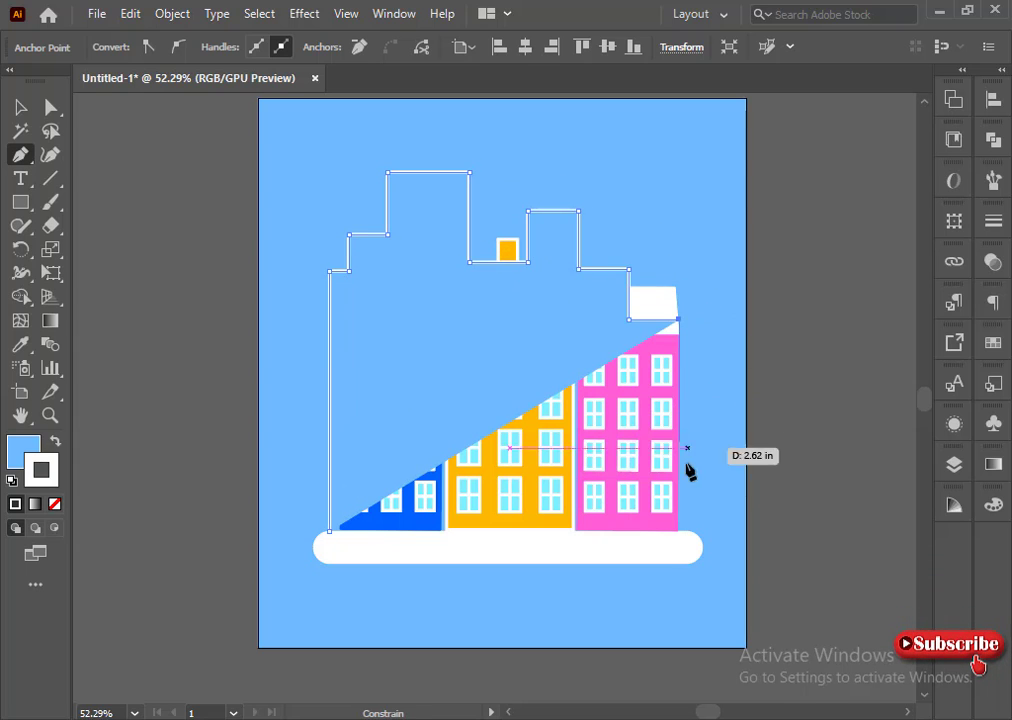
pyautogui.click(679, 343)
pyautogui.click(695, 343)
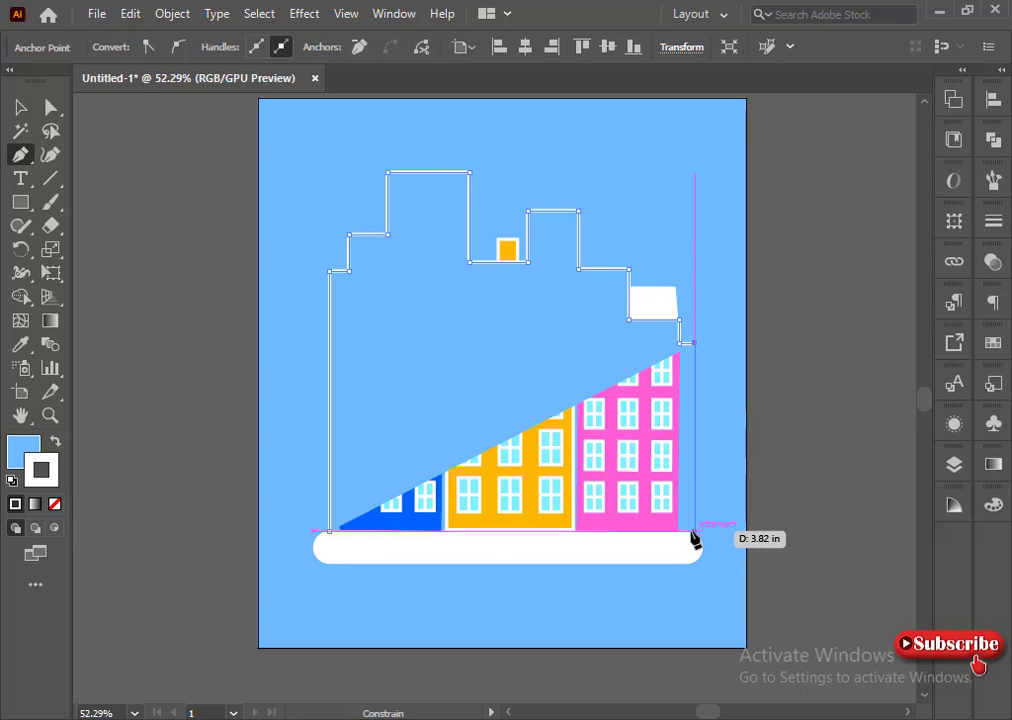
pyautogui.click(695, 531)
pyautogui.click(331, 531)
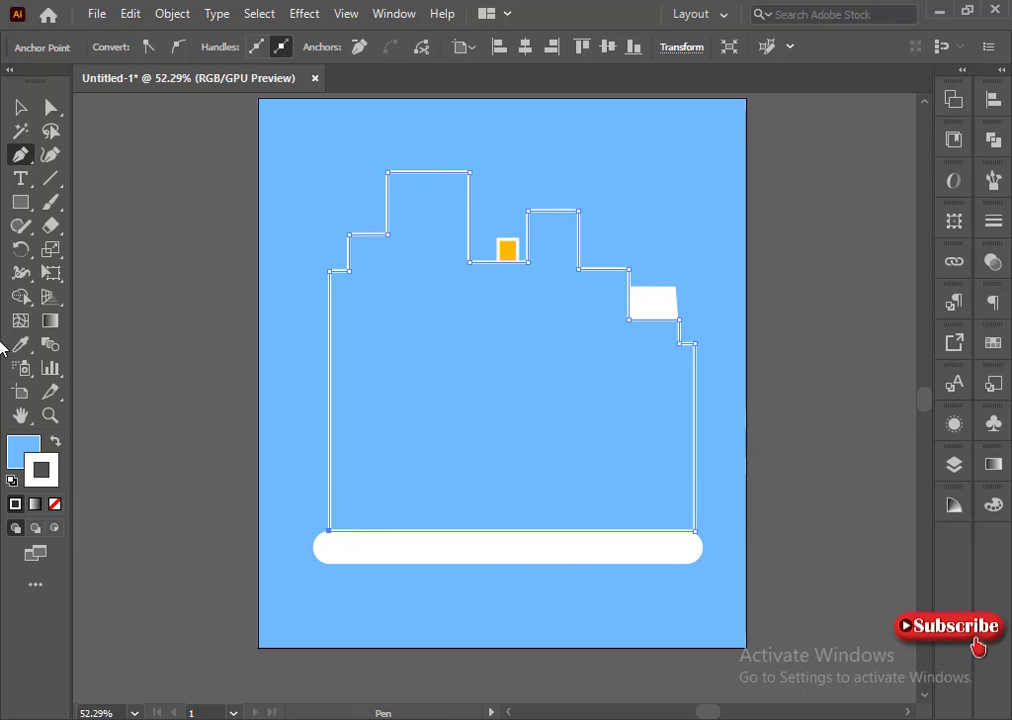
# Remove the skyline silhouette's outline and keep its light blue fill.
pyautogui.click(55, 505)
pyautogui.click(22, 451)
pyautogui.click(55, 505)
pyautogui.click(938, 496)
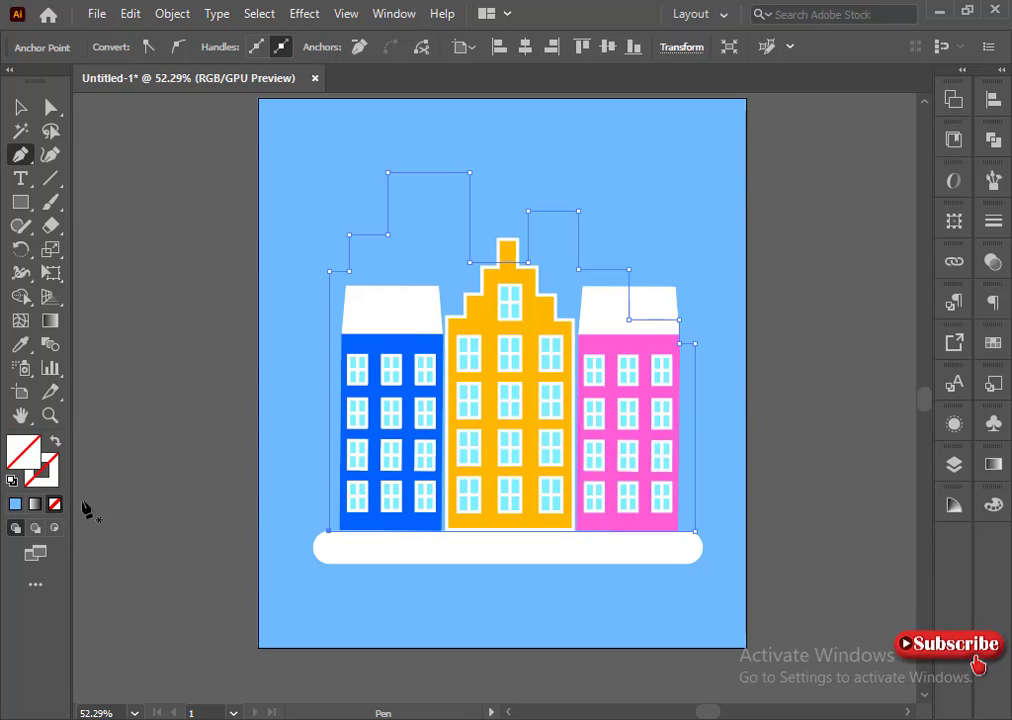
pyautogui.click(32, 505)
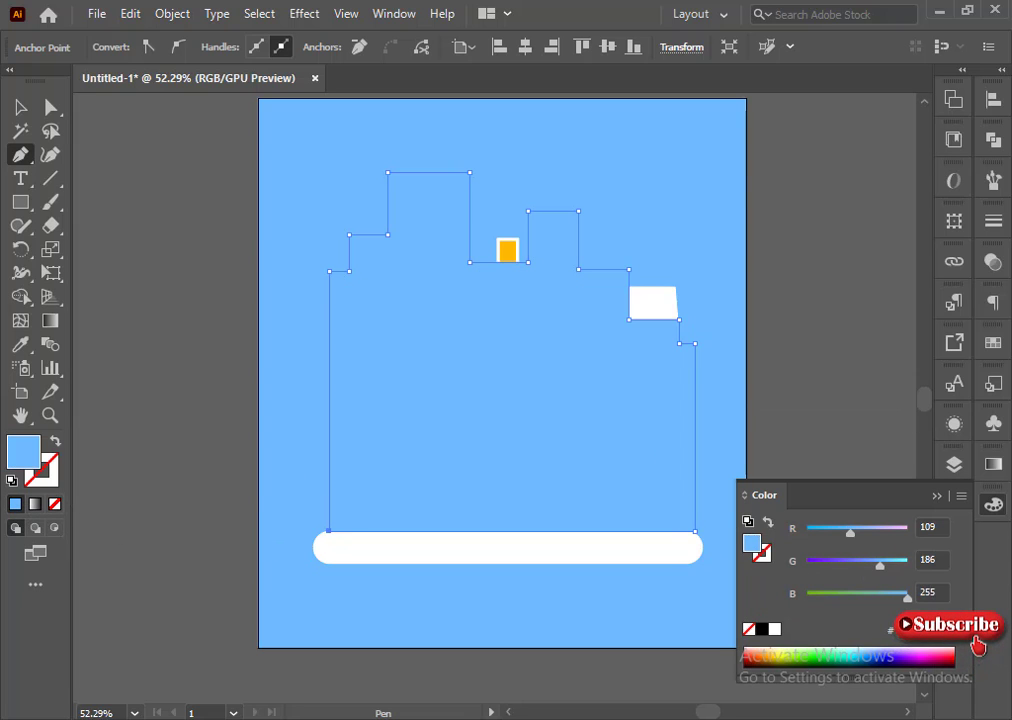
# Send the skyline silhouette to the back and bring it forward one level, behind the buildings but above the background rectangle.
pyautogui.rightClick(396, 455)
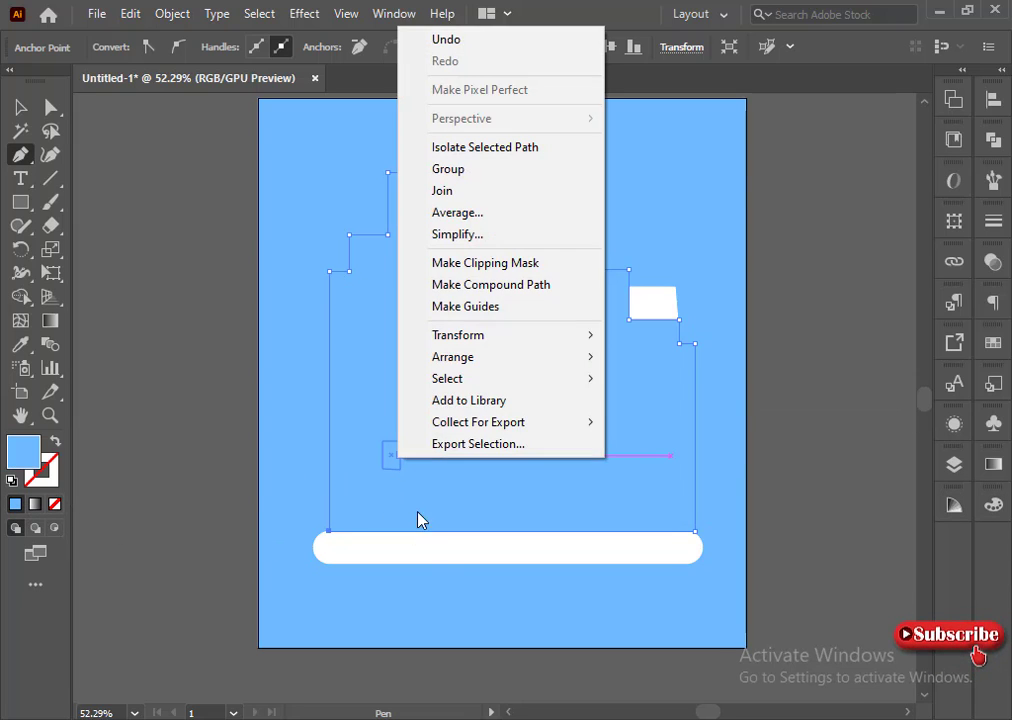
pyautogui.click(20, 107)
pyautogui.moveTo(228, 345); pyautogui.dragTo(554, 506)
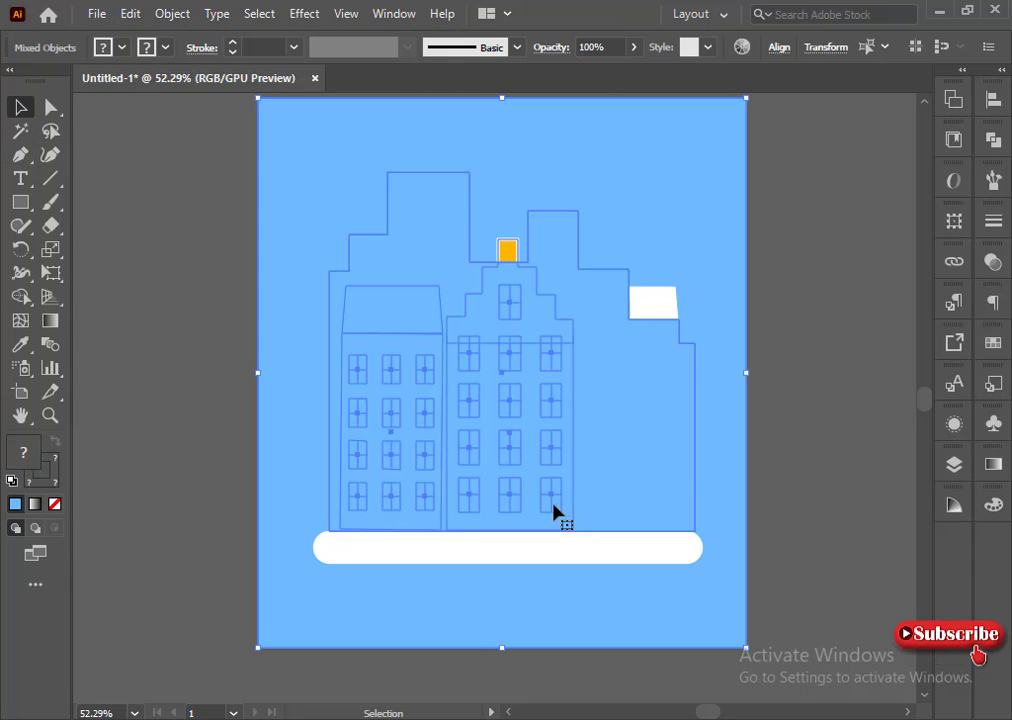
pyautogui.click(233, 474)
pyautogui.rightClick(402, 255)
pyautogui.moveTo(447, 588)
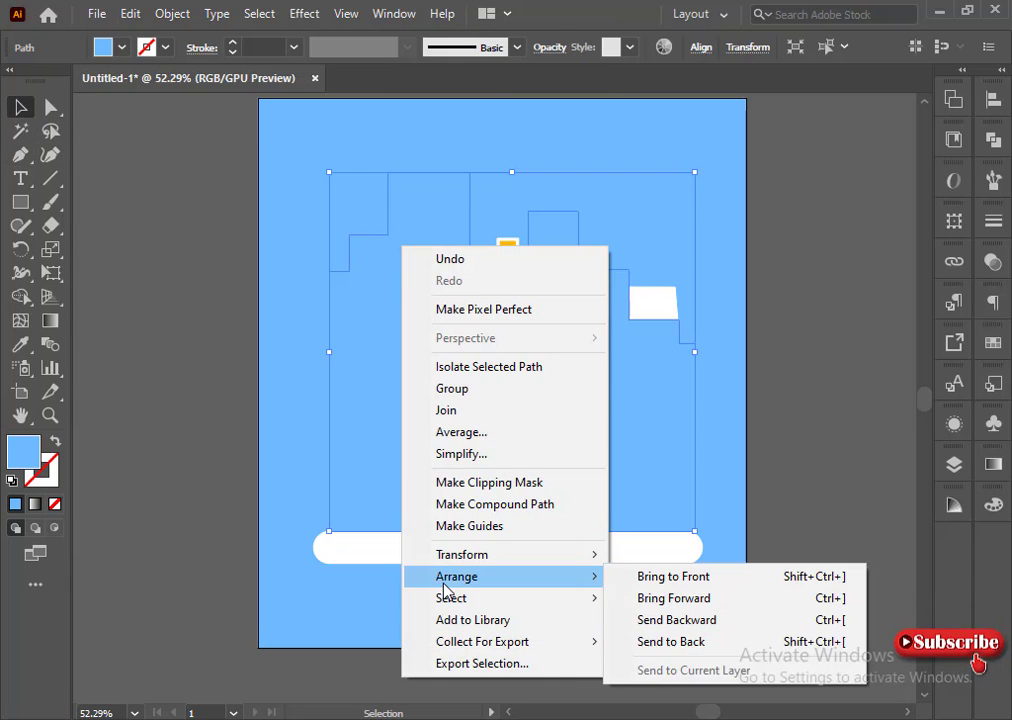
pyautogui.click(669, 642)
pyautogui.rightClick(468, 169)
pyautogui.moveTo(522, 496)
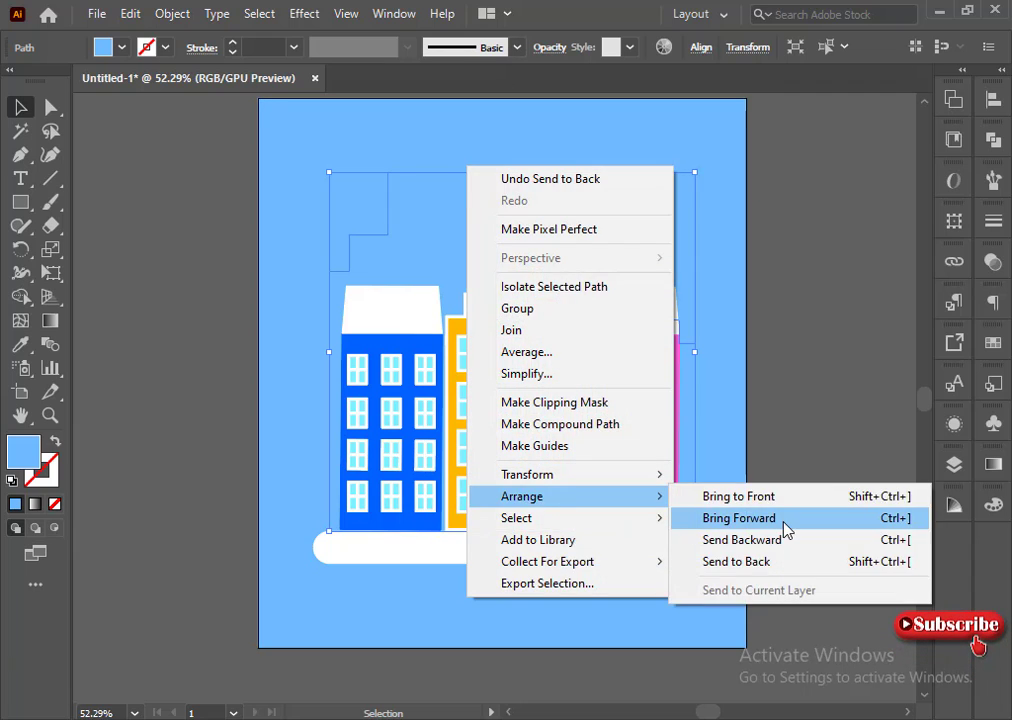
pyautogui.click(782, 522)
# Try a 20% opacity on the skyline silhouette and restore it to 100%.
pyautogui.click(549, 47)
pyautogui.moveTo(538, 79); pyautogui.dragTo(515, 106)
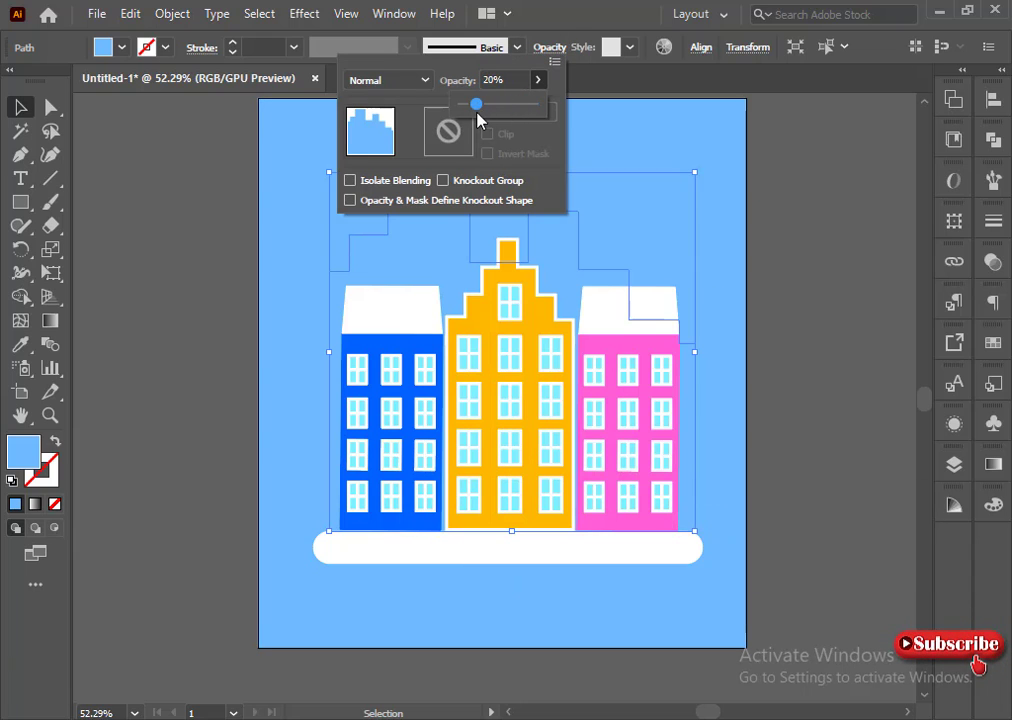
pyautogui.click(538, 80)
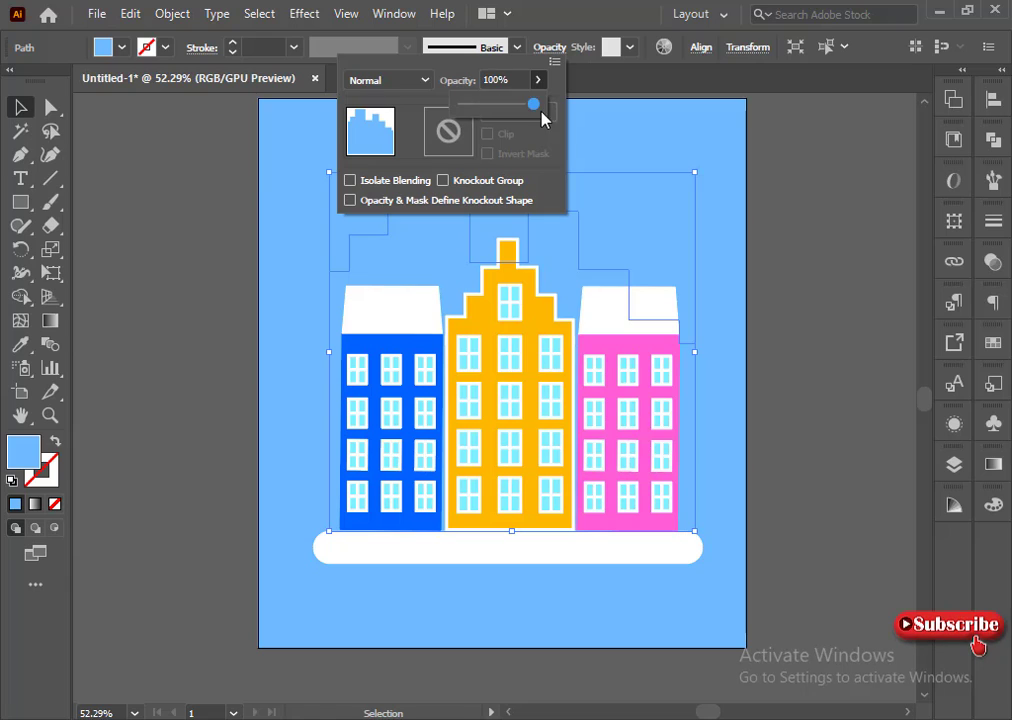
pyautogui.click(175, 215)
pyautogui.click(175, 215)
# Change the skyline silhouette's fill to black.
pyautogui.click(992, 505)
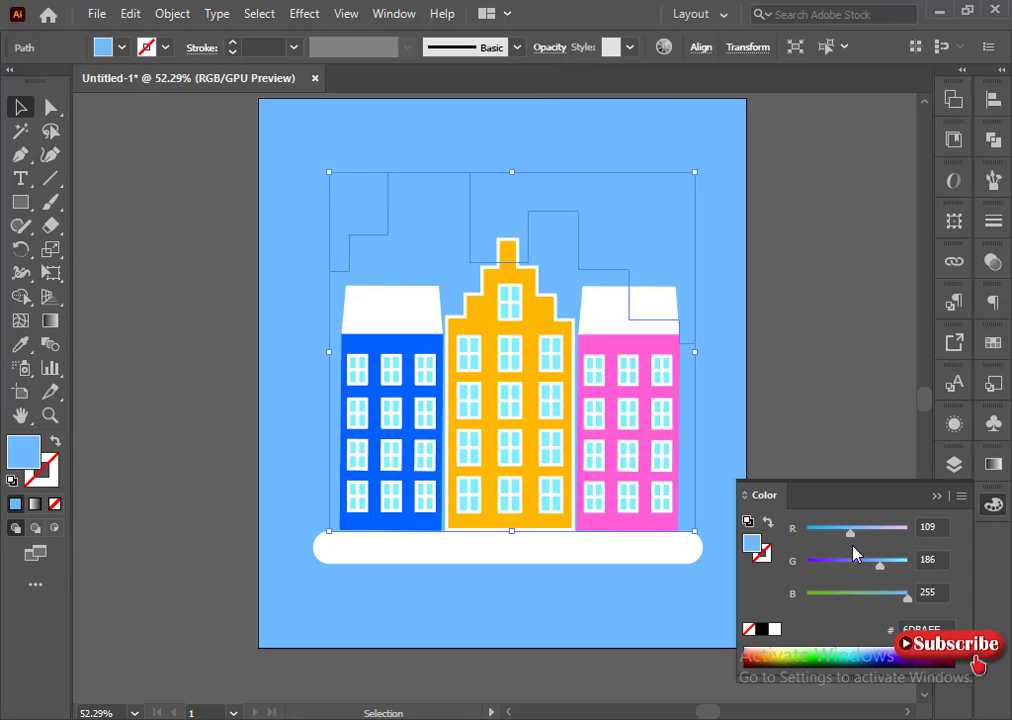
pyautogui.moveTo(865, 568); pyautogui.dragTo(836, 540)
pyautogui.click(763, 630)
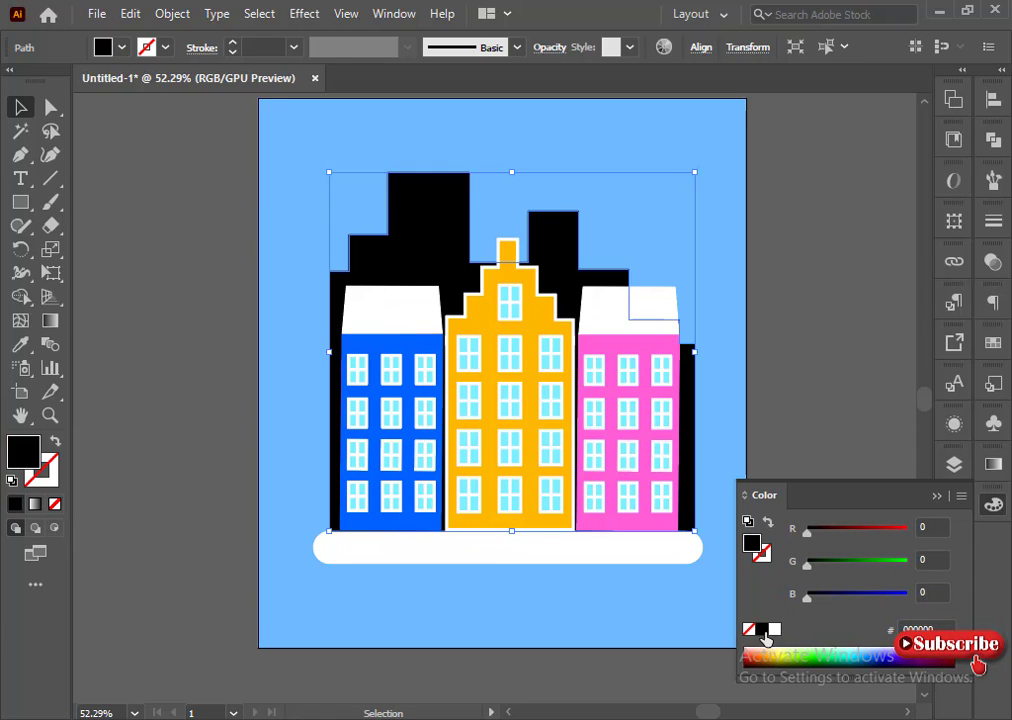
# Lower the black skyline silhouette's opacity to make it a translucent shadow shape.
pyautogui.click(549, 49)
pyautogui.click(538, 79)
pyautogui.moveTo(533, 104); pyautogui.dragTo(488, 108)
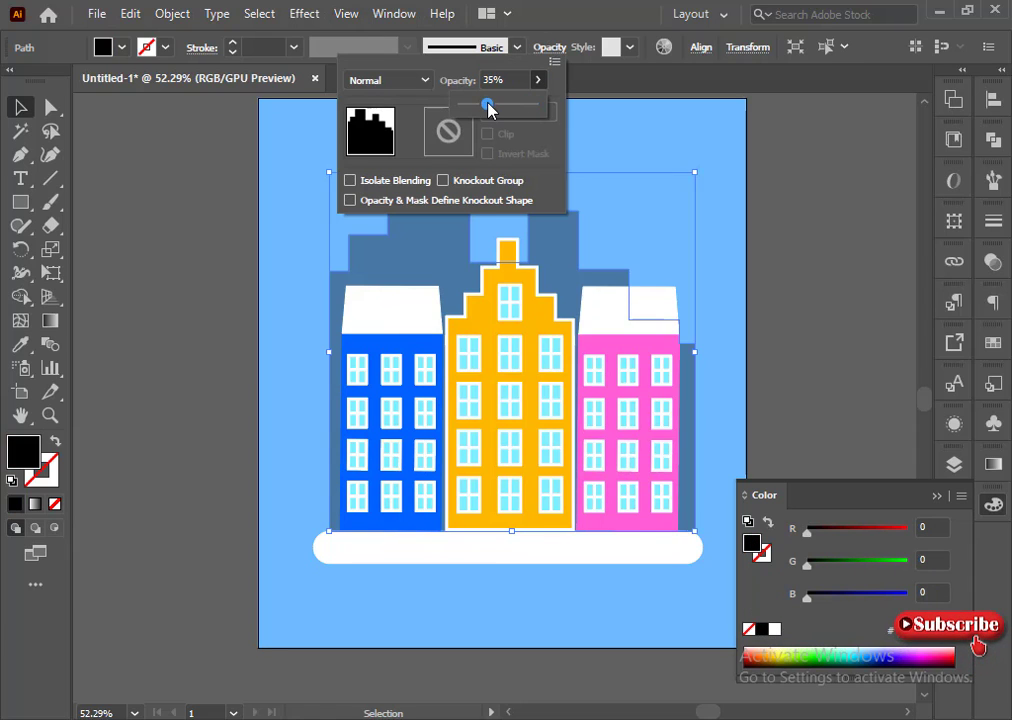
pyautogui.click(165, 371)
pyautogui.click(165, 370)
pyautogui.click(166, 367)
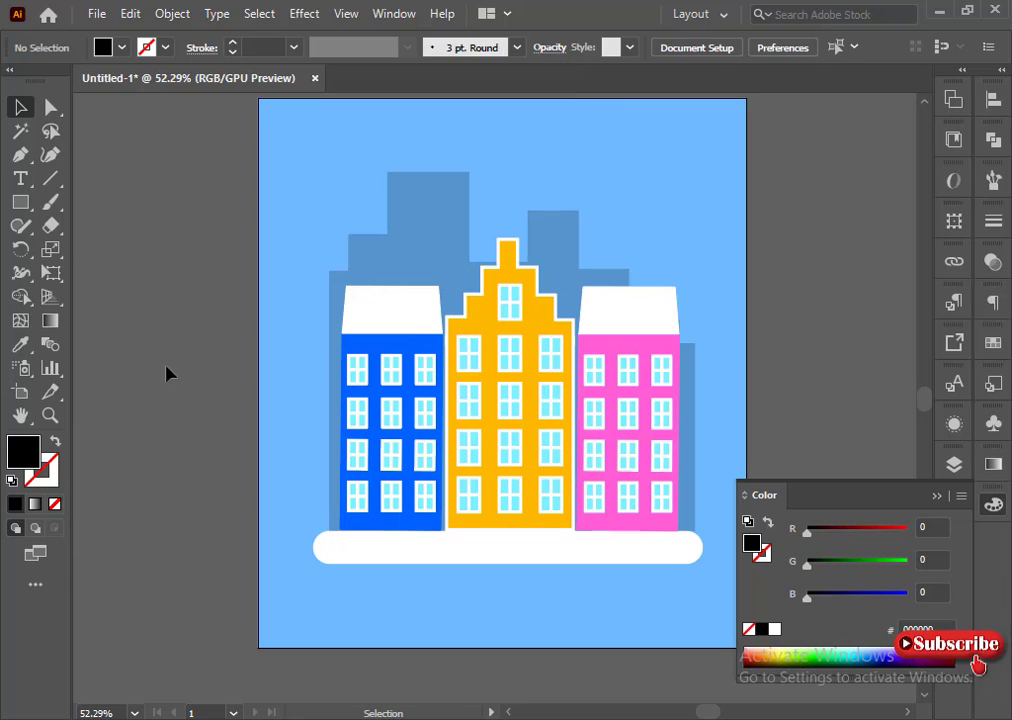
# Set the skyline silhouette's opacity to 10%.
pyautogui.click(420, 225)
pyautogui.click(549, 47)
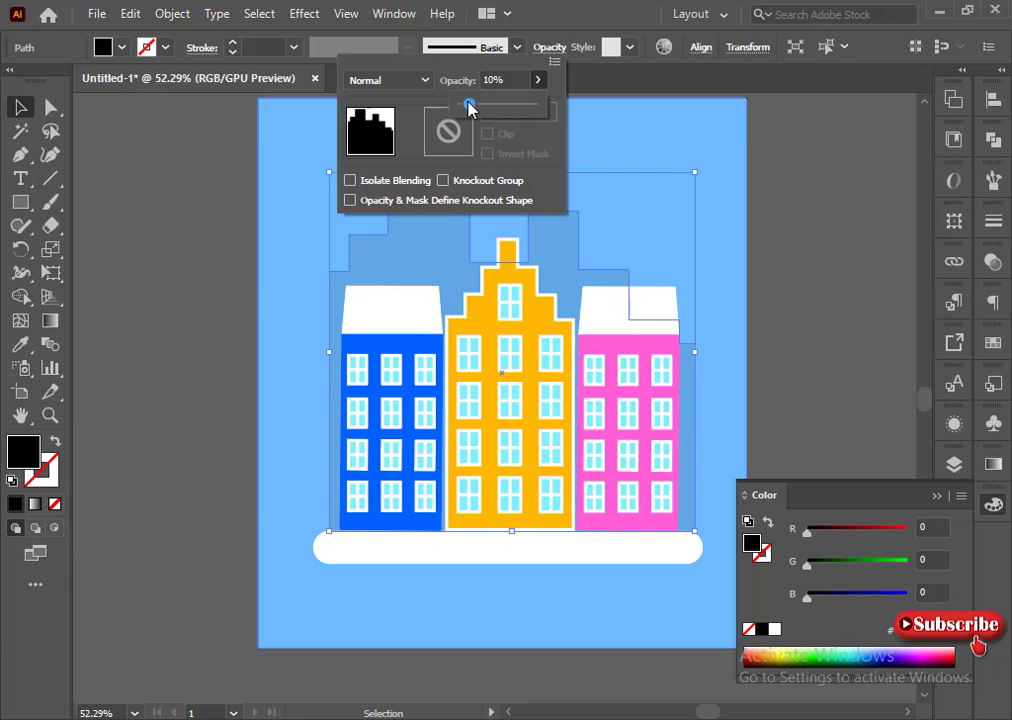
pyautogui.click(214, 300)
pyautogui.click(213, 300)
pyautogui.click(940, 495)
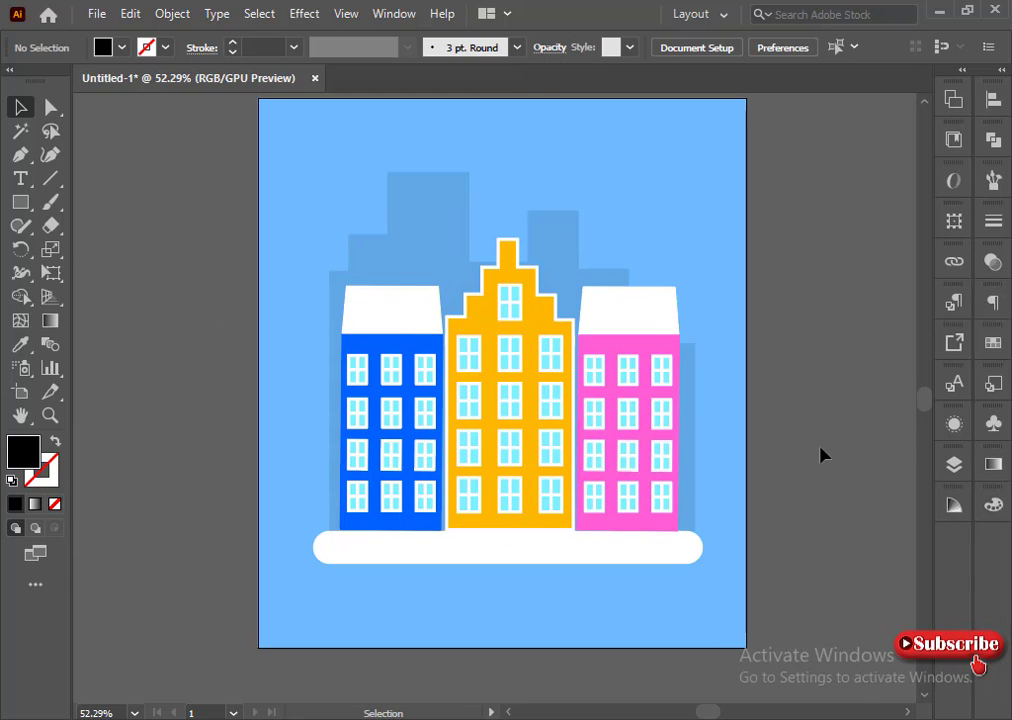
# Paint small white dots in the sky above the buildings with the Paintbrush, using no fill and a white 1 pt stroke.
pyautogui.scroll(1, 368, 300)
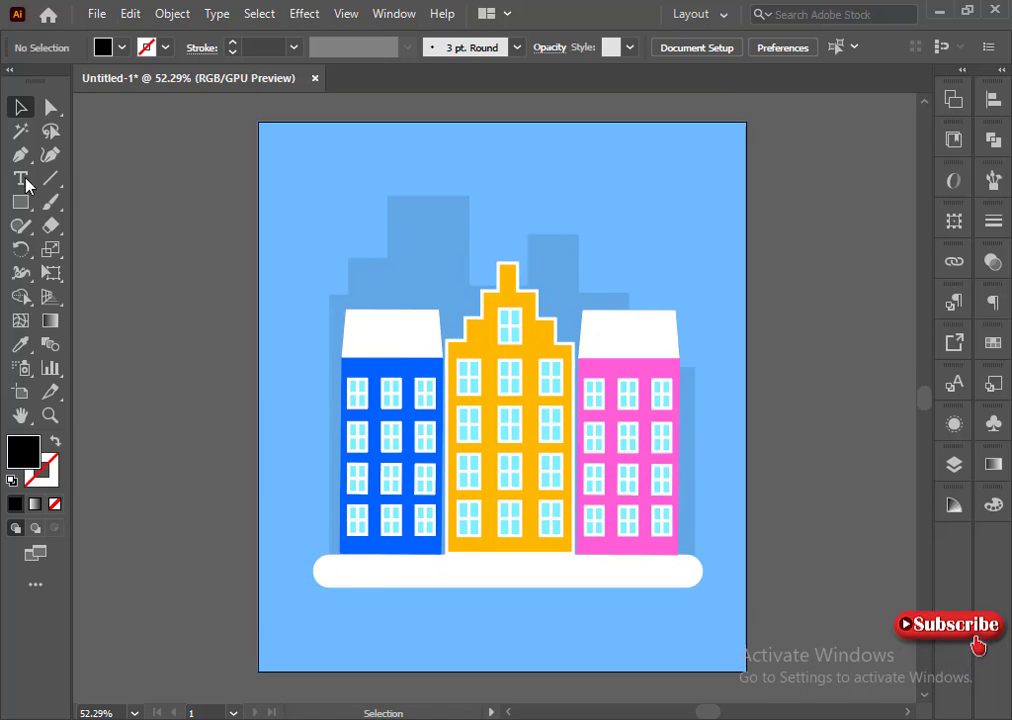
pyautogui.press('b')
pyautogui.click(57, 503)
pyautogui.click(992, 505)
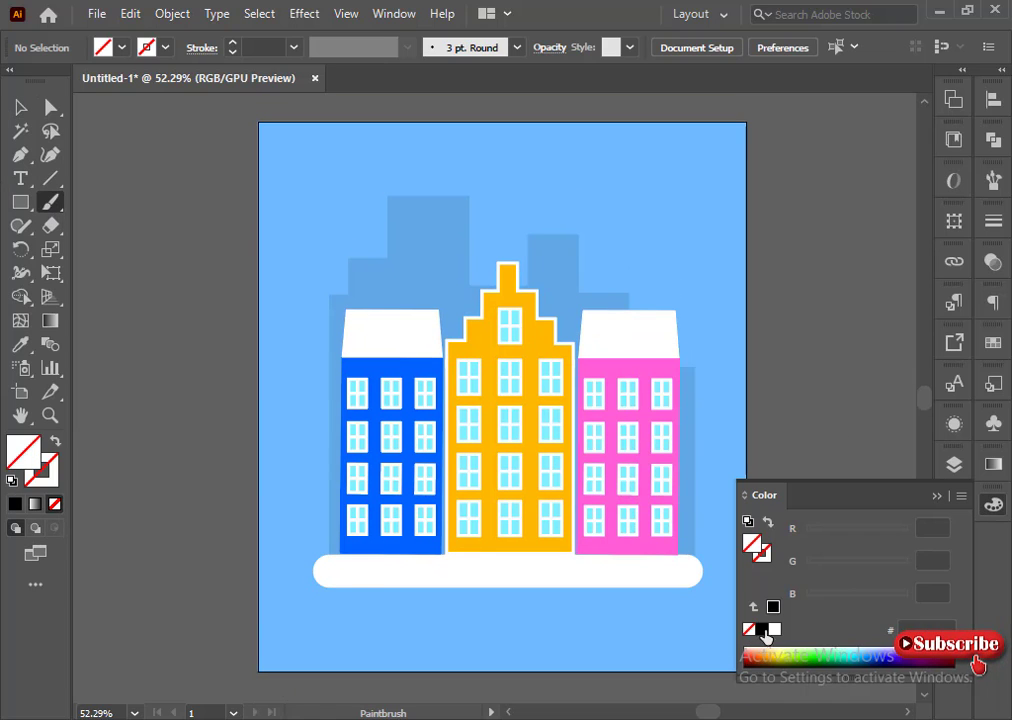
pyautogui.click(774, 630)
pyautogui.click(939, 495)
pyautogui.hotkey('shift', 'x')
pyautogui.click(357, 156)
pyautogui.click(599, 157)
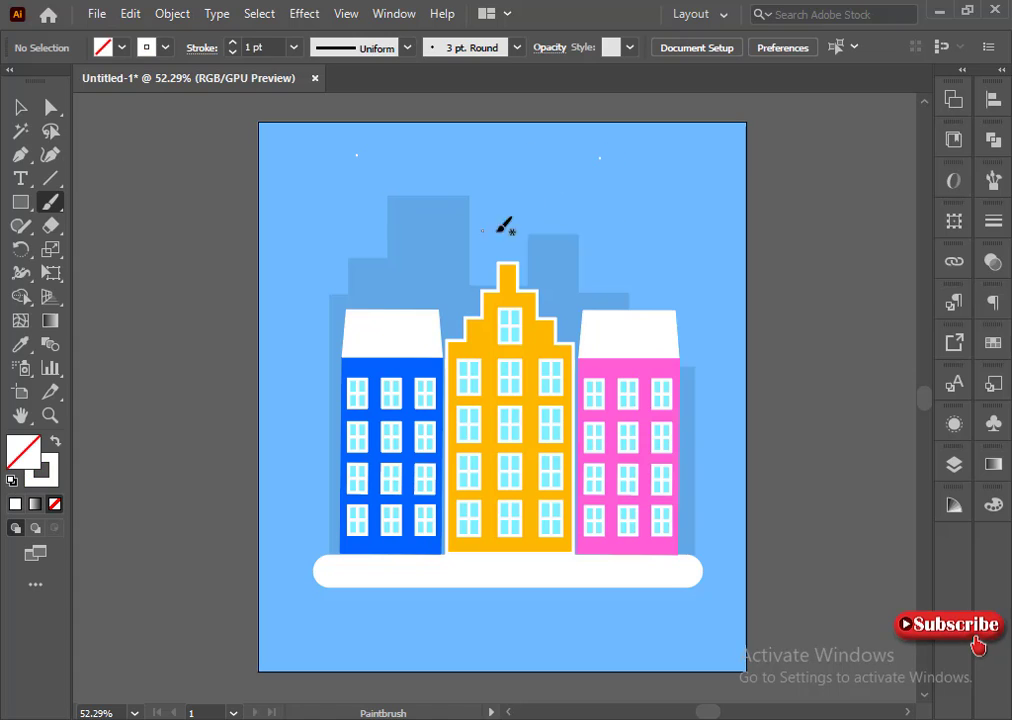